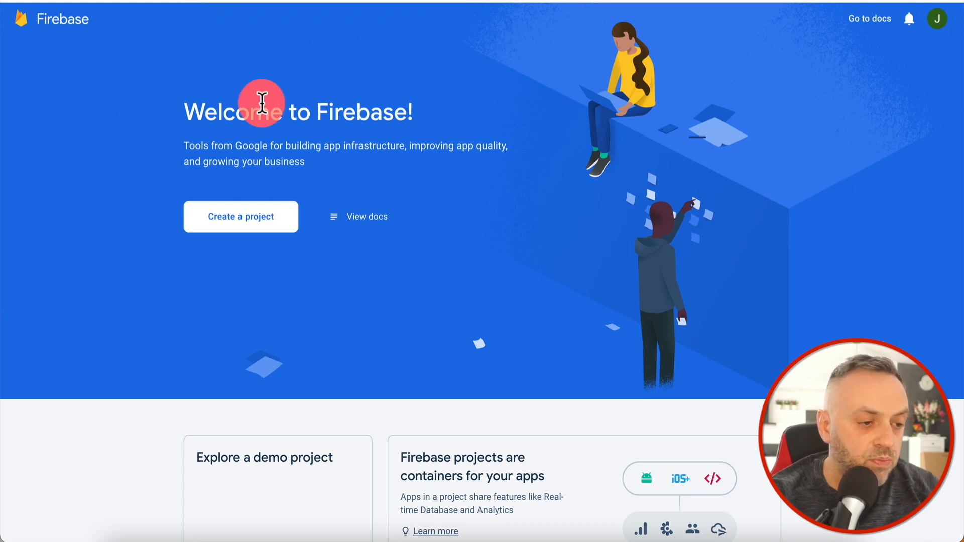
Start a new Firebase project named FreelancerApp and continue to the Google Analytics setup.
{"action": "left_click", "coordinate": [243, 221]}
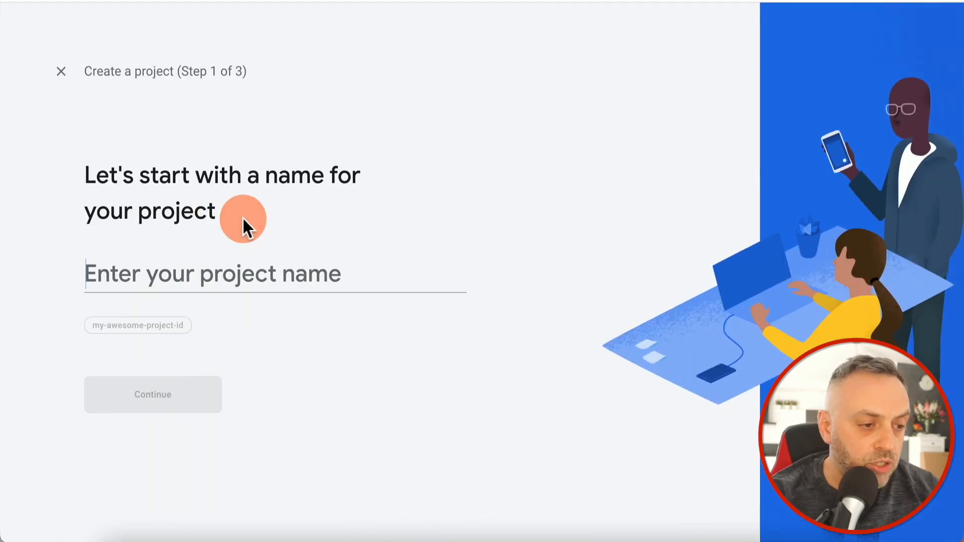
{"action": "left_click", "coordinate": [197, 273]}
{"action": "type", "text": "FreelancerA"}
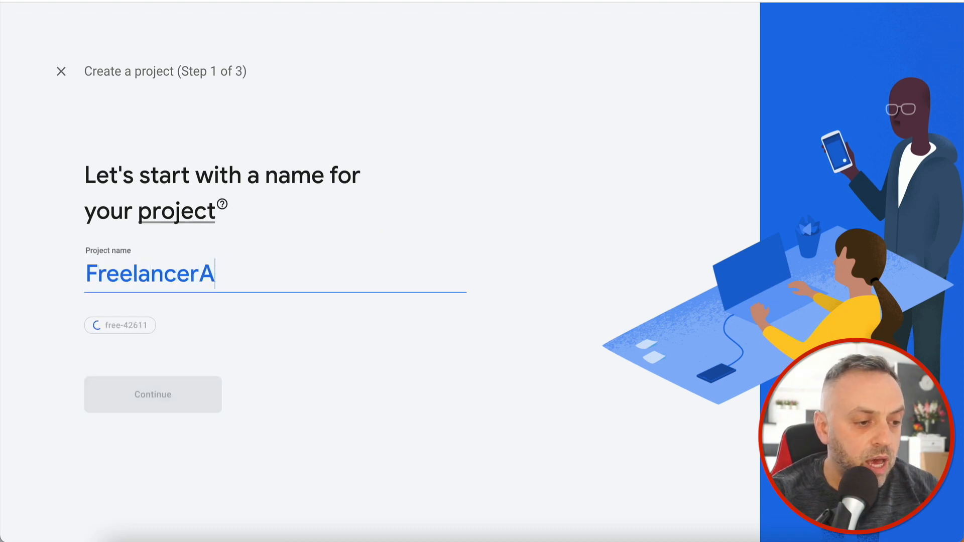
{"action": "type", "text": "pp"}
{"action": "left_click", "coordinate": [172, 396]}
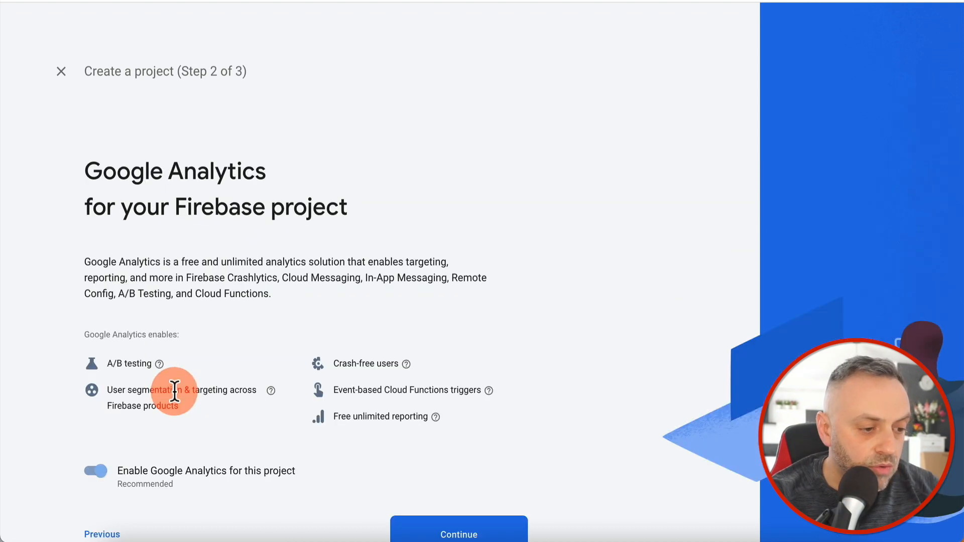
Turn off Google Analytics for the project, create the project and continue to its overview.
{"action": "left_click", "coordinate": [119, 460]}
{"action": "left_click", "coordinate": [468, 531]}
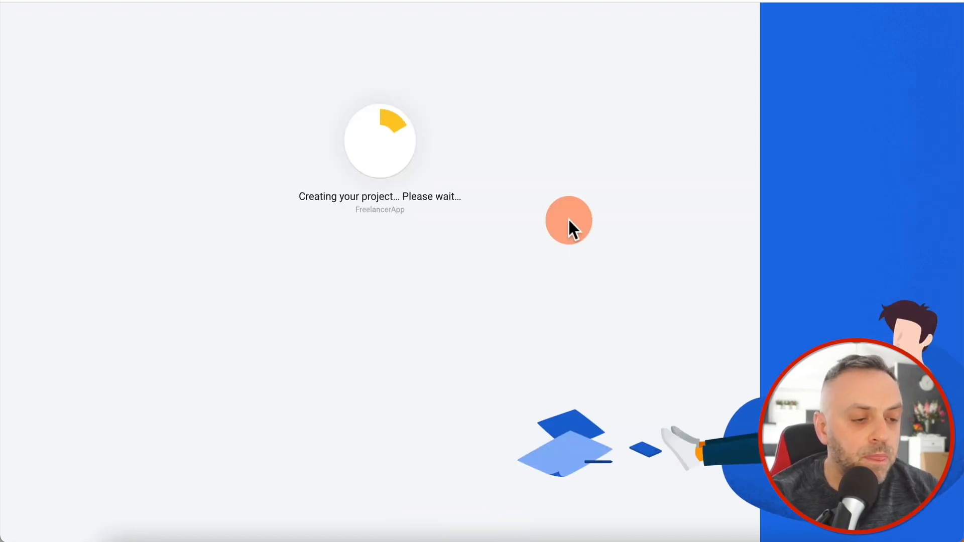
{"action": "left_click", "coordinate": [381, 286]}
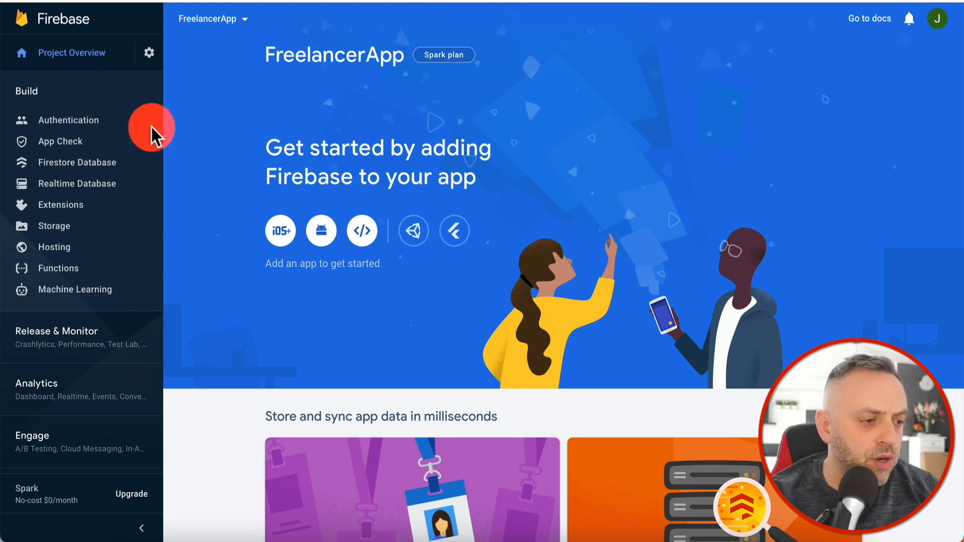
Create a Cloud Firestore database that starts in test mode and enable it.
{"action": "left_click", "coordinate": [80, 163]}
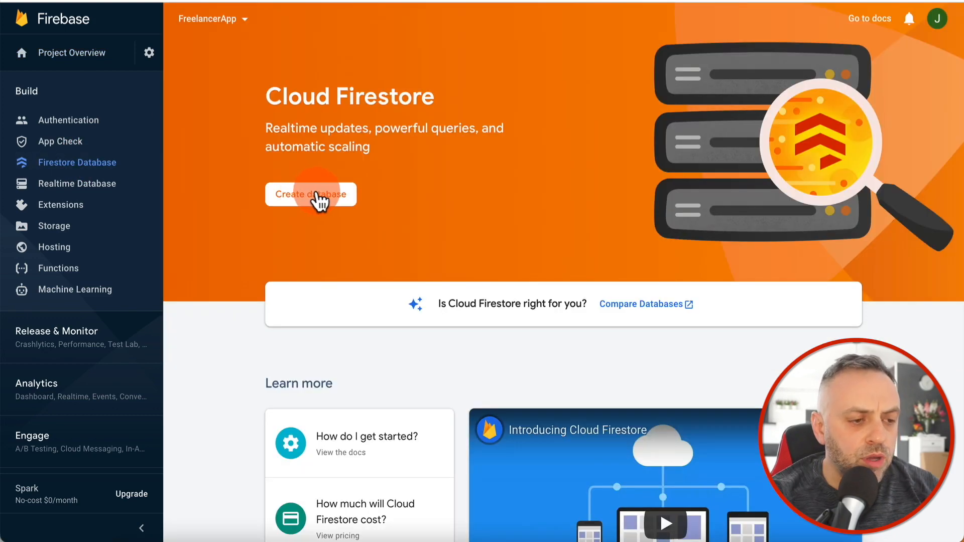
{"action": "left_click", "coordinate": [318, 193]}
{"action": "left_click", "coordinate": [286, 327]}
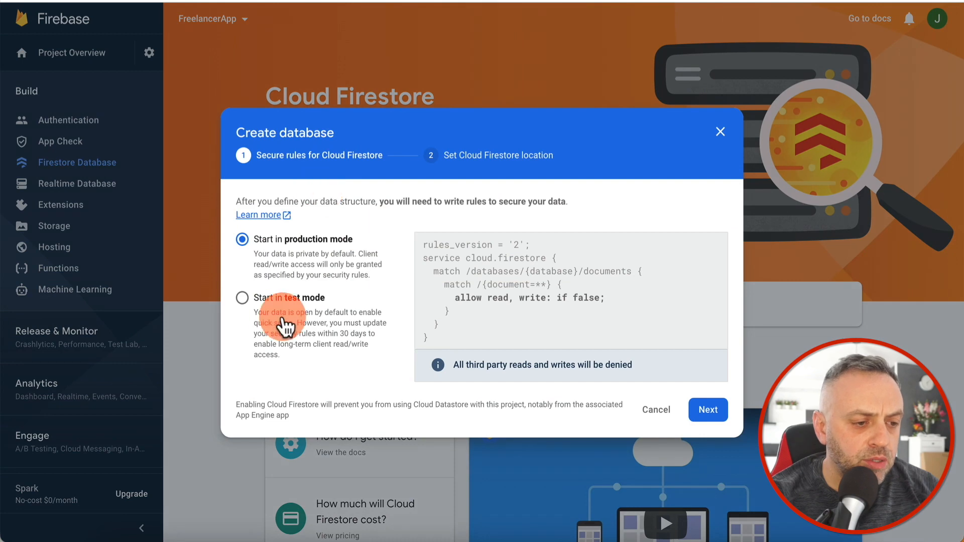
{"action": "left_click", "coordinate": [299, 298]}
{"action": "left_click", "coordinate": [712, 419]}
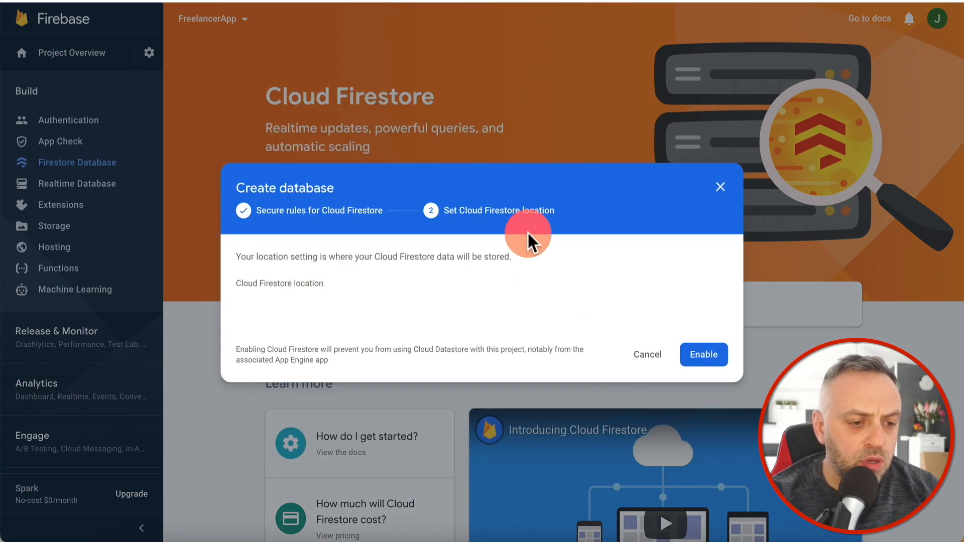
{"action": "left_click", "coordinate": [684, 348]}
{"action": "left_click", "coordinate": [705, 399]}
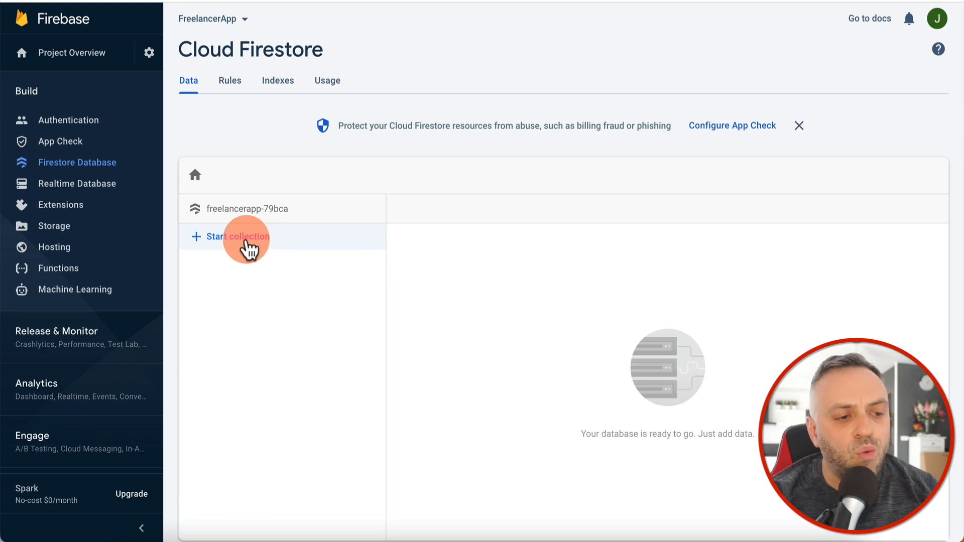
Start a Firestore collection with the ID Listings and save a first document that uses an automatically generated ID.
{"action": "left_click", "coordinate": [246, 240]}
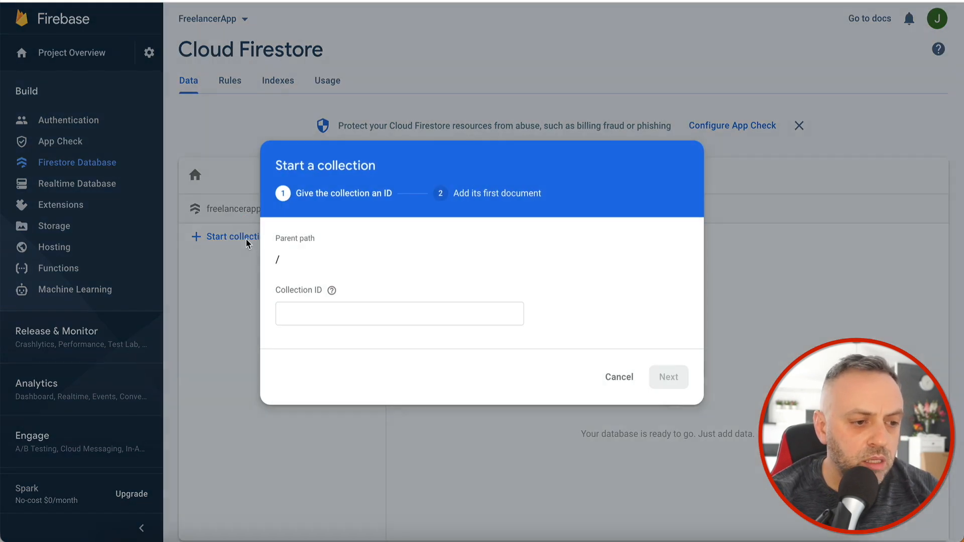
{"action": "left_click", "coordinate": [382, 312]}
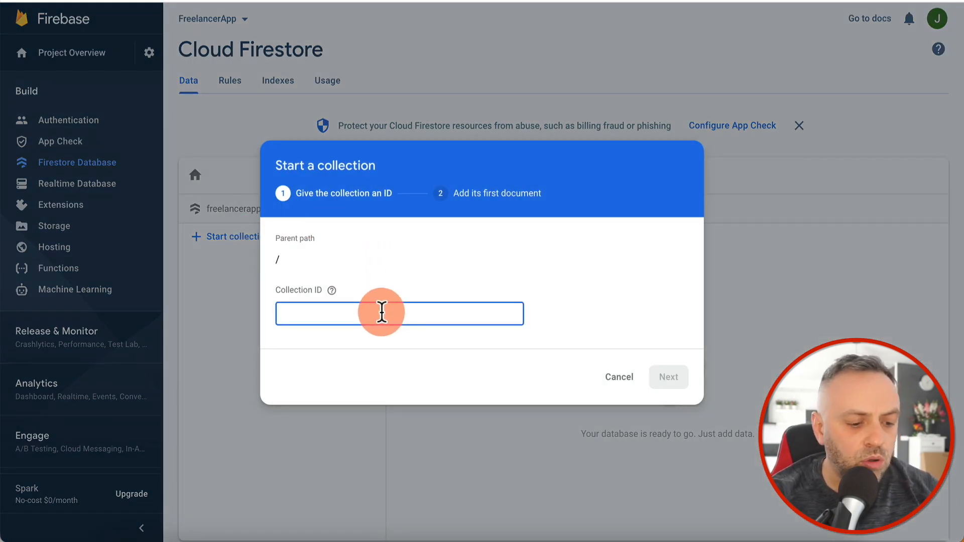
{"action": "type", "text": "Listings"}
{"action": "left_click", "coordinate": [668, 377]}
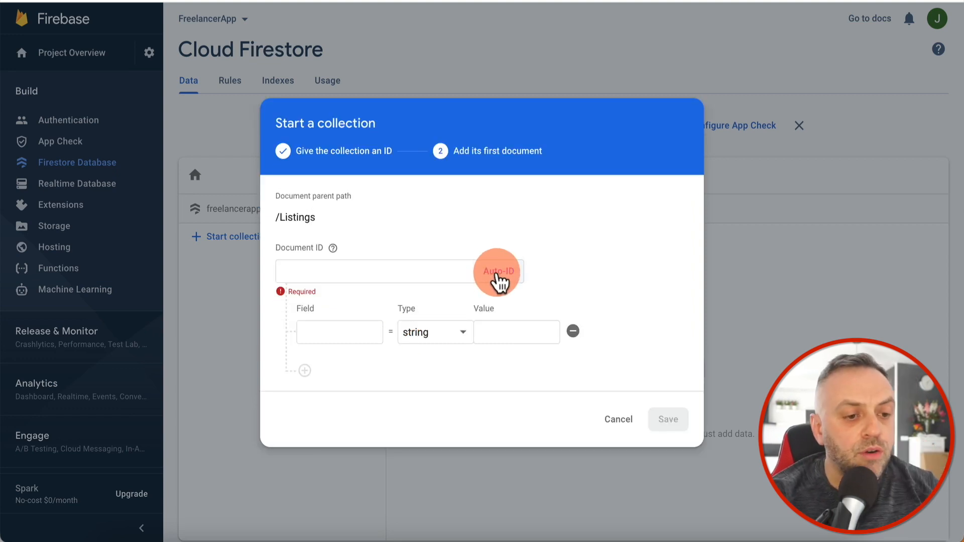
{"action": "left_click", "coordinate": [486, 274]}
{"action": "left_click", "coordinate": [352, 332]}
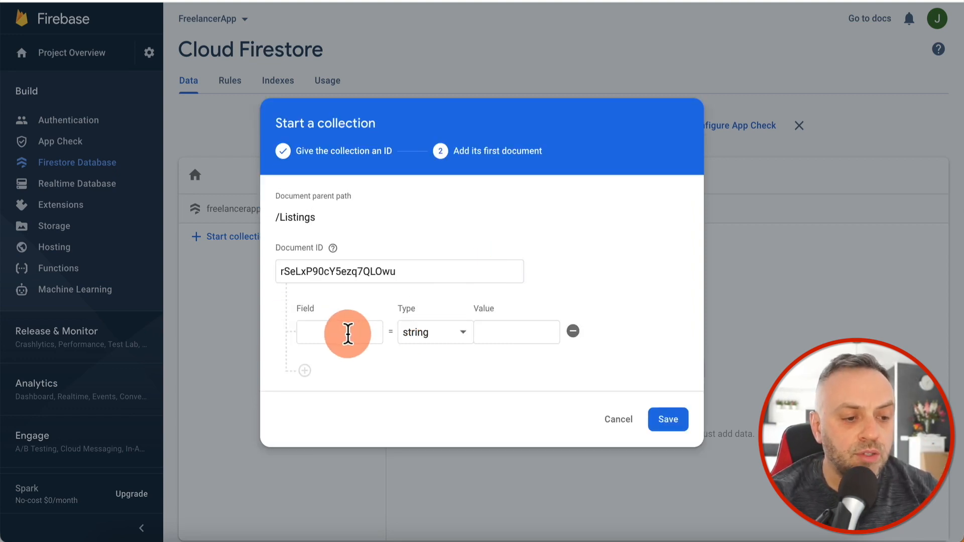
{"action": "left_click", "coordinate": [671, 422]}
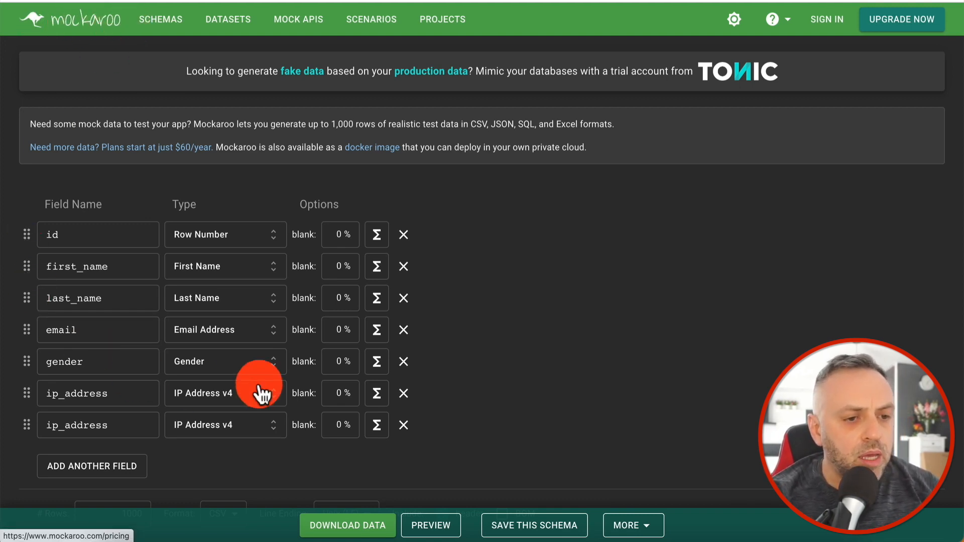
Switch to Mockaroo and remove the id and first_name fields from the schema.
{"action": "left_click", "coordinate": [98, 243]}
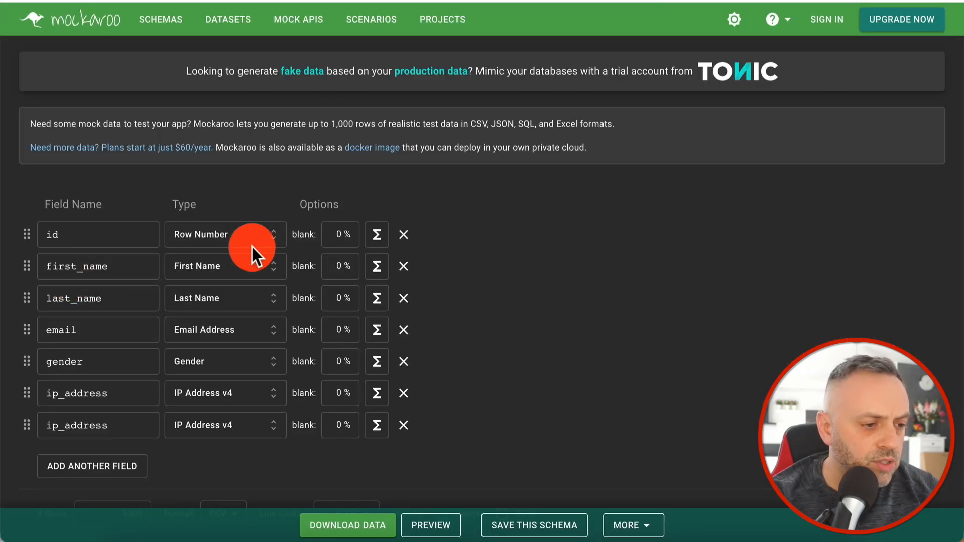
{"action": "left_click", "coordinate": [408, 234]}
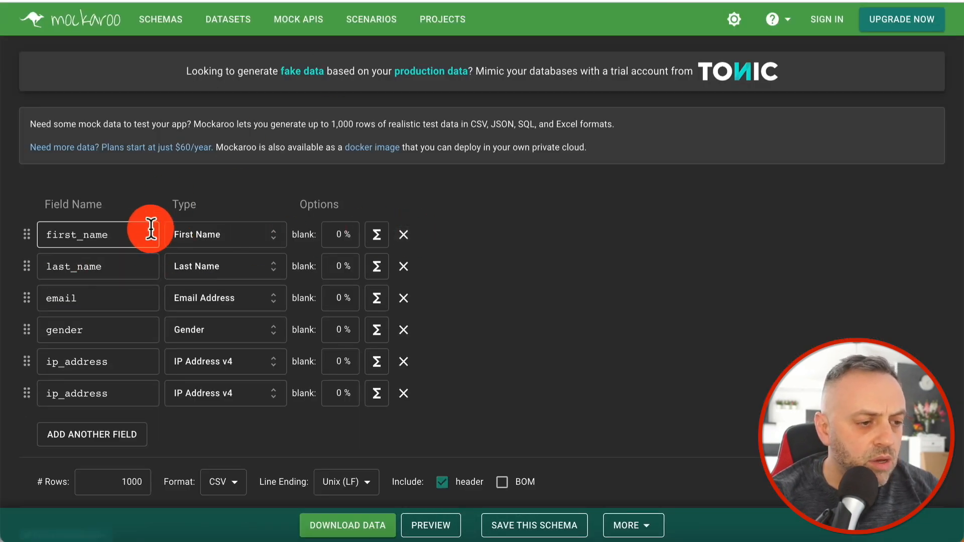
{"action": "left_click", "coordinate": [404, 234]}
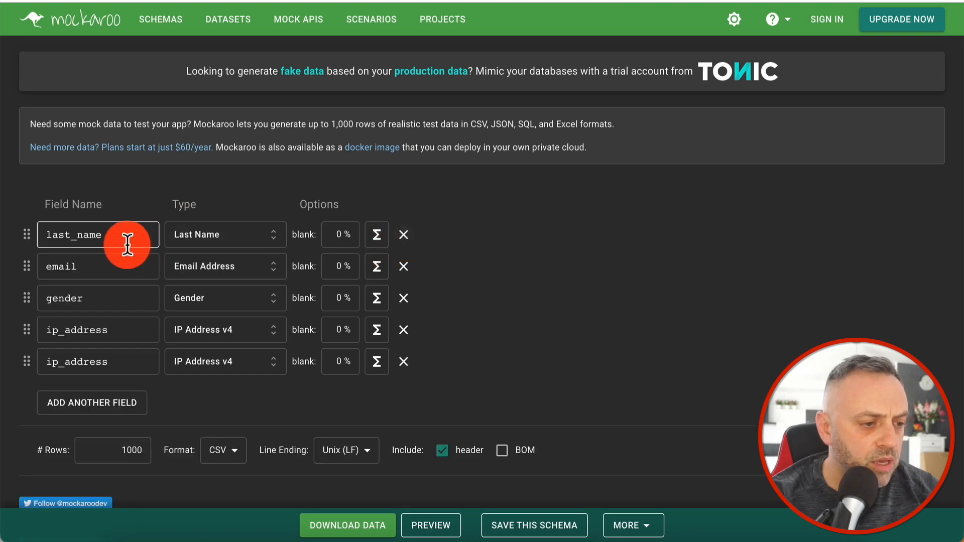
Rename the last_name field as name and set its data type to First Name.
{"action": "double_click", "coordinate": [129, 236]}
{"action": "type", "text": "n"}
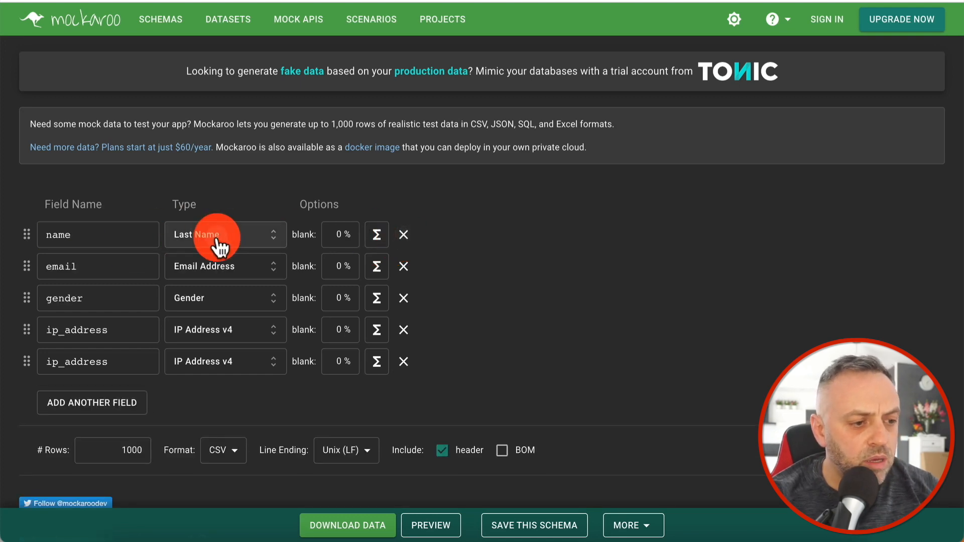
{"action": "left_click", "coordinate": [217, 237]}
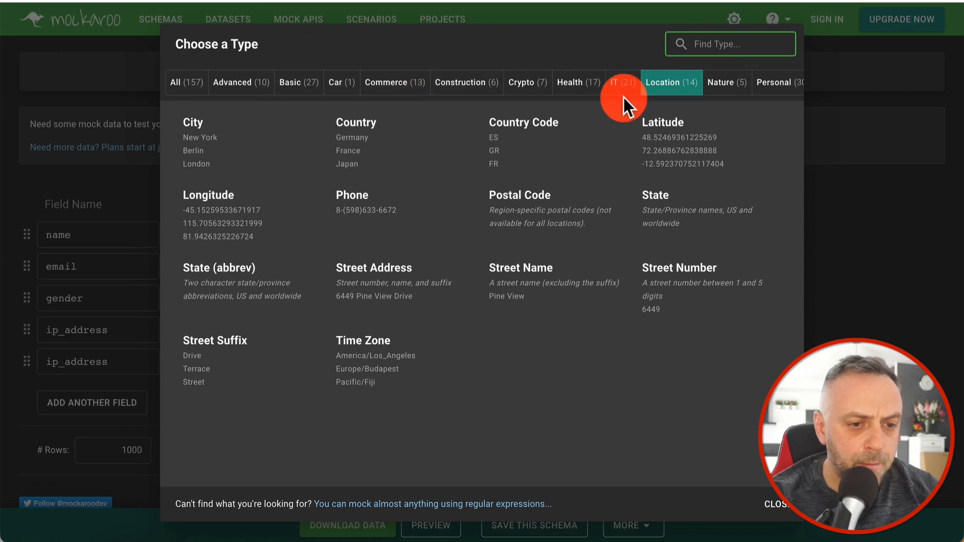
{"action": "type", "text": "name"}
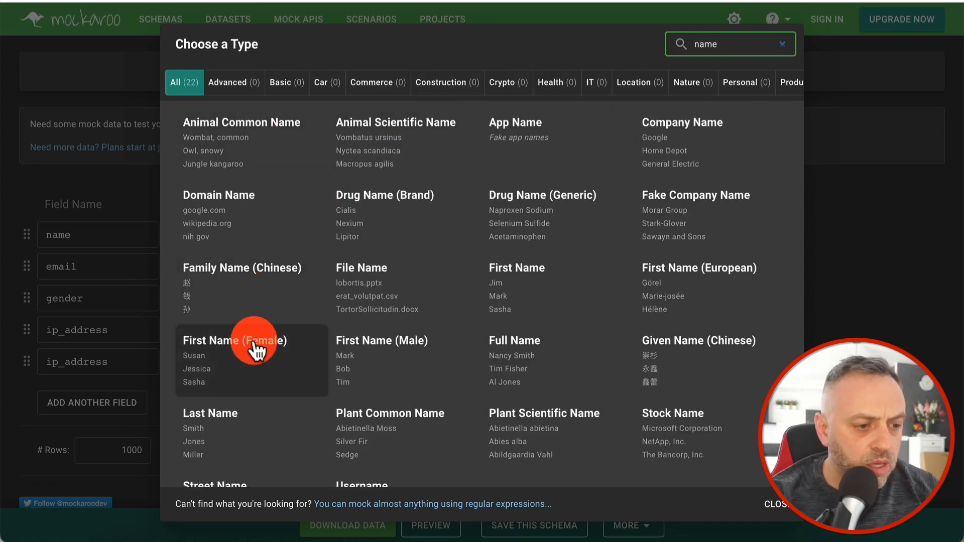
{"action": "type", "text": "first"}
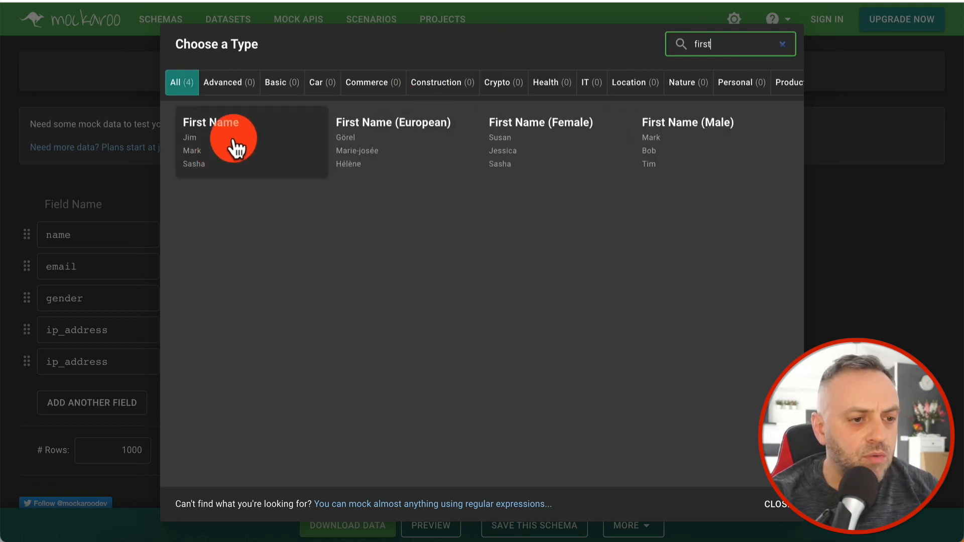
{"action": "left_click", "coordinate": [234, 147]}
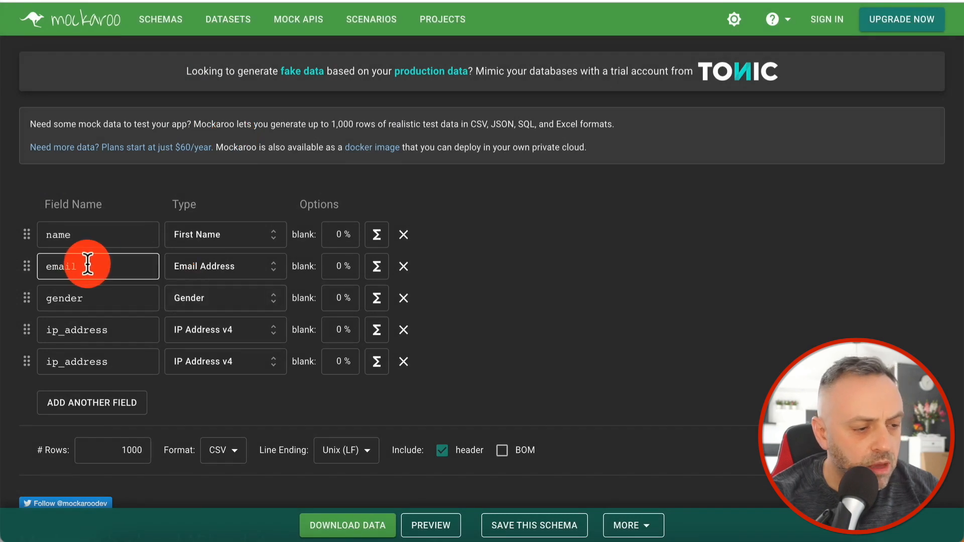
Remove the gender field and both ip_address fields from the schema.
{"action": "left_click", "coordinate": [143, 286]}
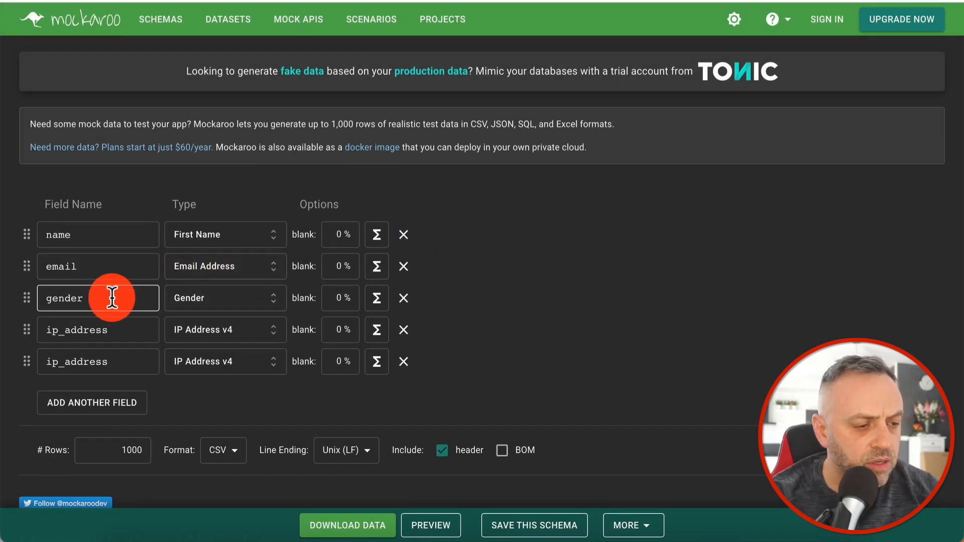
{"action": "left_click", "coordinate": [404, 298]}
{"action": "left_click", "coordinate": [404, 298]}
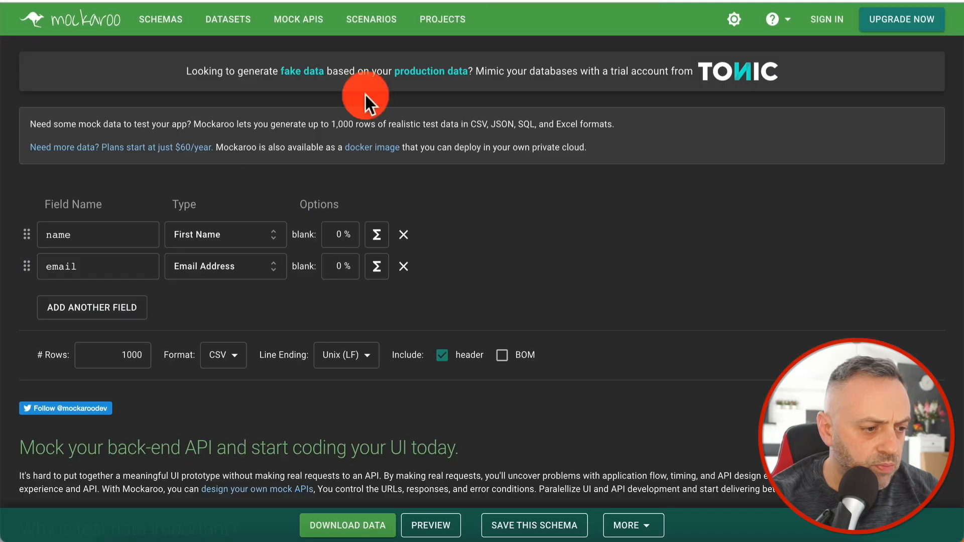
Add two fields named expertise and state below the email field.
{"action": "left_click", "coordinate": [65, 314]}
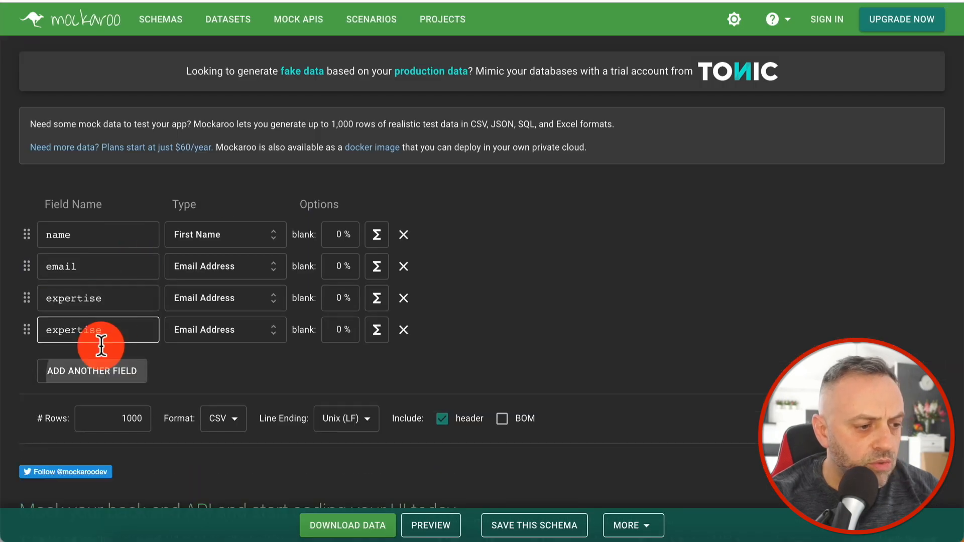
{"action": "double_click", "coordinate": [122, 335]}
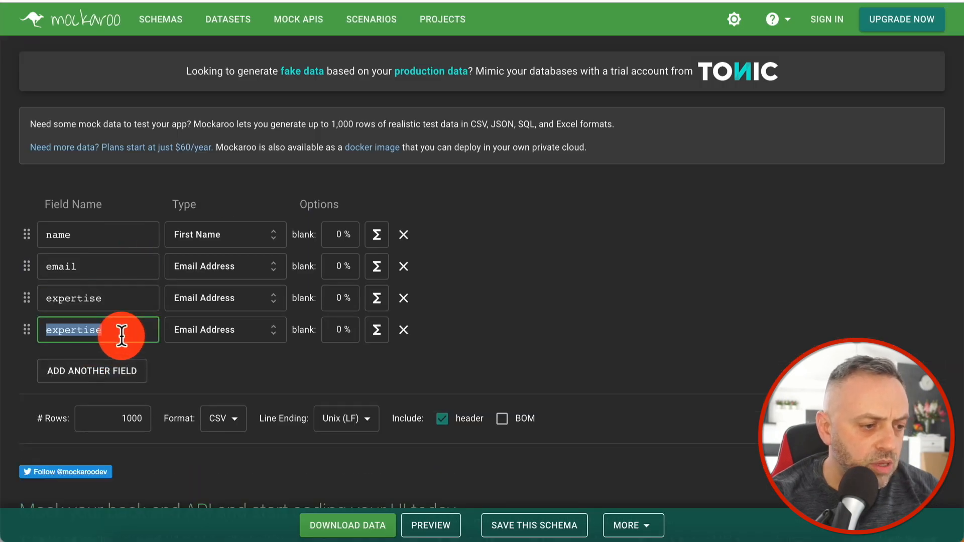
{"action": "type", "text": "state"}
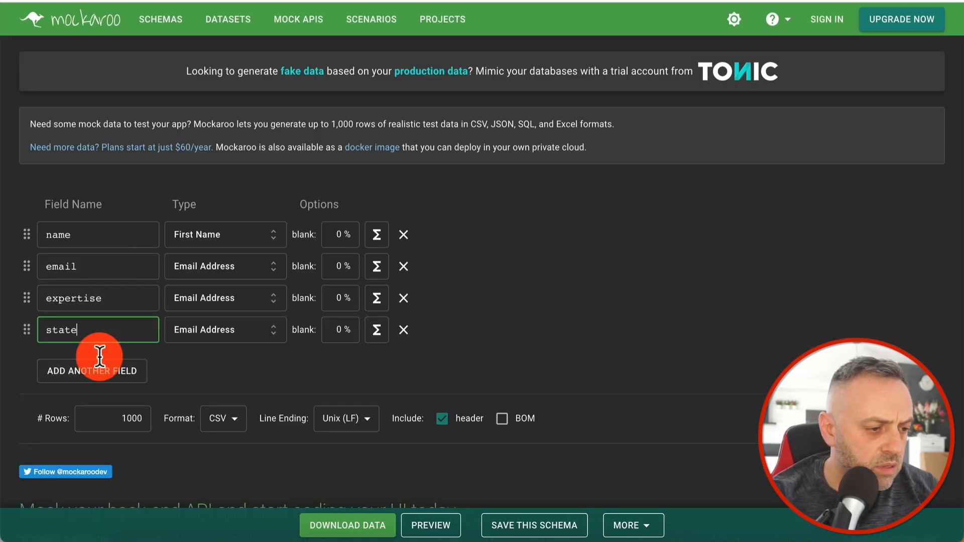
Add three more fields named description, rate and rating, following the Listings structure in the planning diagram.
{"action": "left_click", "coordinate": [75, 369]}
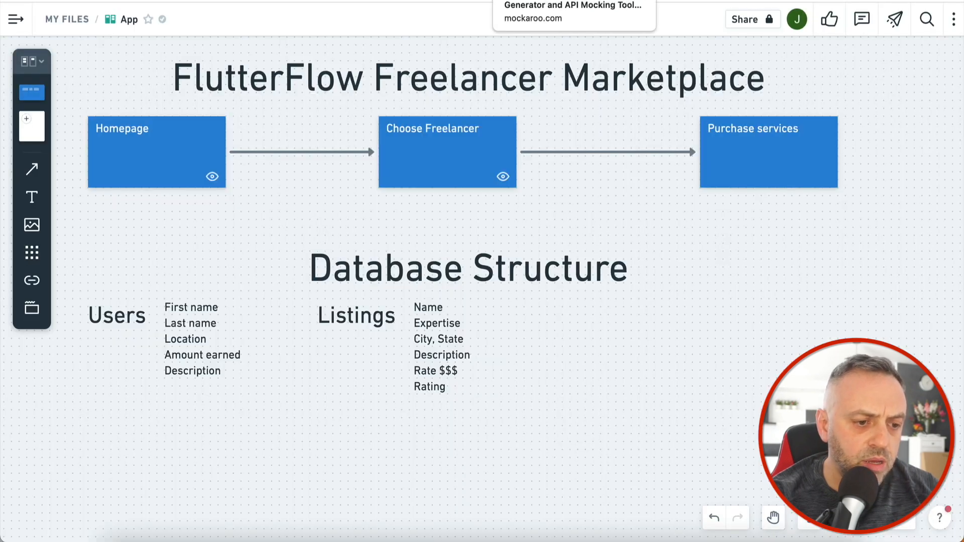
{"action": "left_click", "coordinate": [552, 1]}
{"action": "double_click", "coordinate": [96, 361]}
{"action": "double_click", "coordinate": [126, 394]}
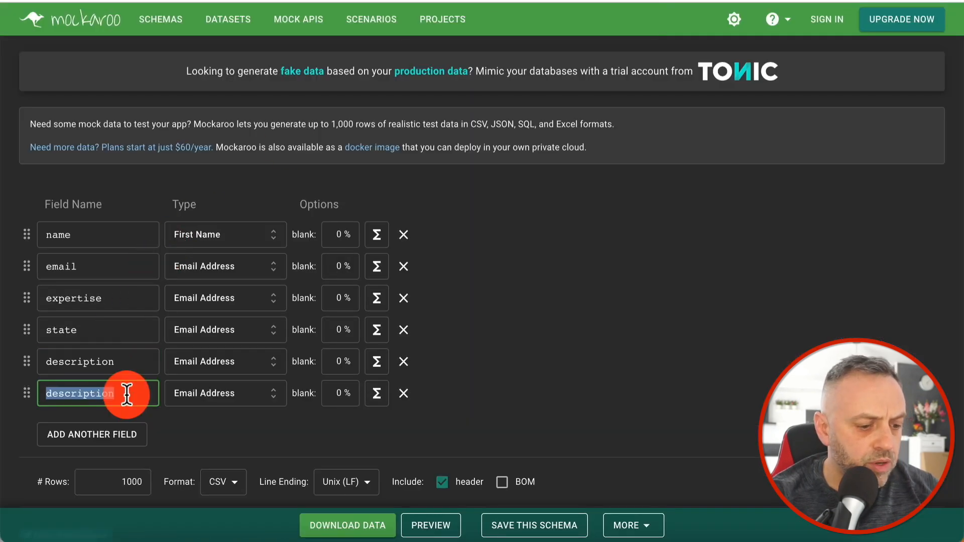
{"action": "type", "text": "rate"}
{"action": "left_click", "coordinate": [100, 434]}
{"action": "double_click", "coordinate": [73, 426]}
{"action": "type", "text": "r"}
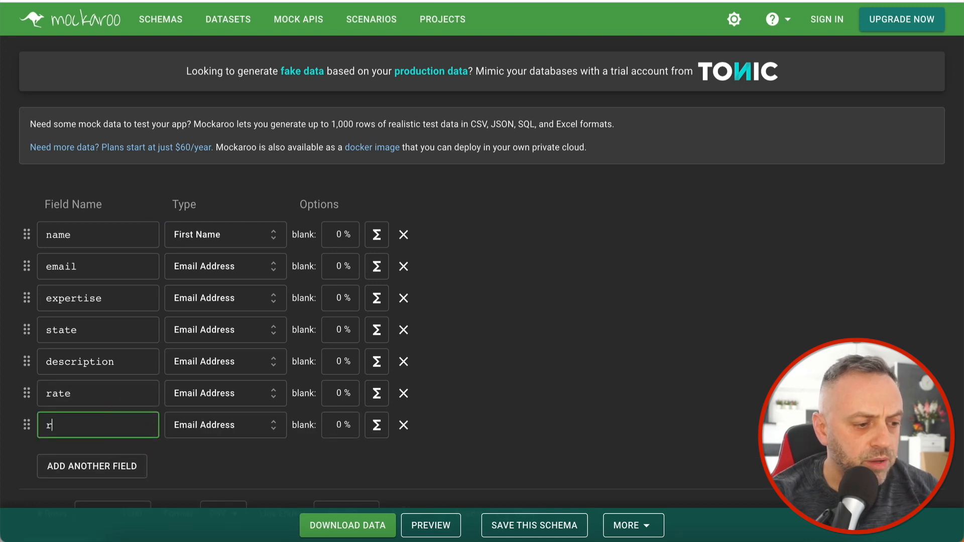
{"action": "type", "text": "ating"}
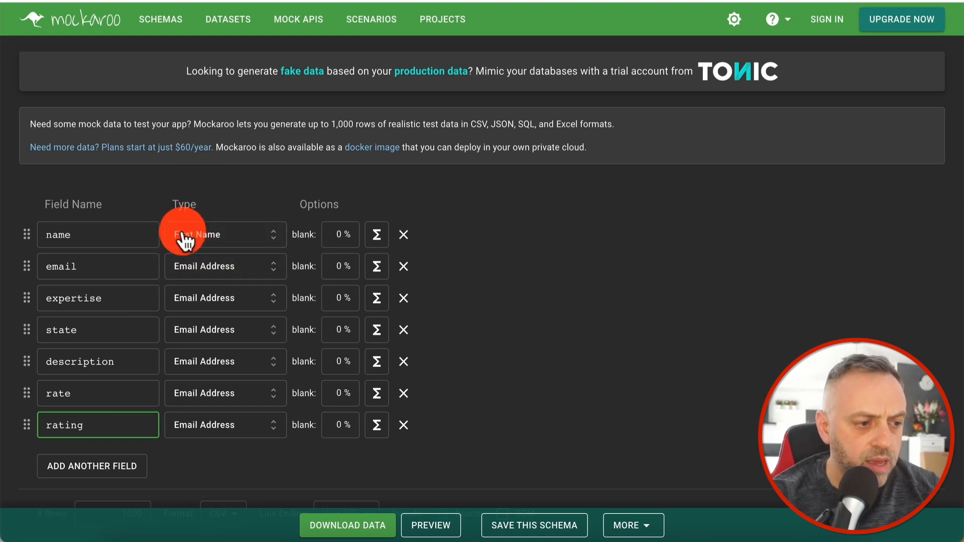
Set the data type of the expertise field to Job Title.
{"action": "left_click", "coordinate": [202, 300]}
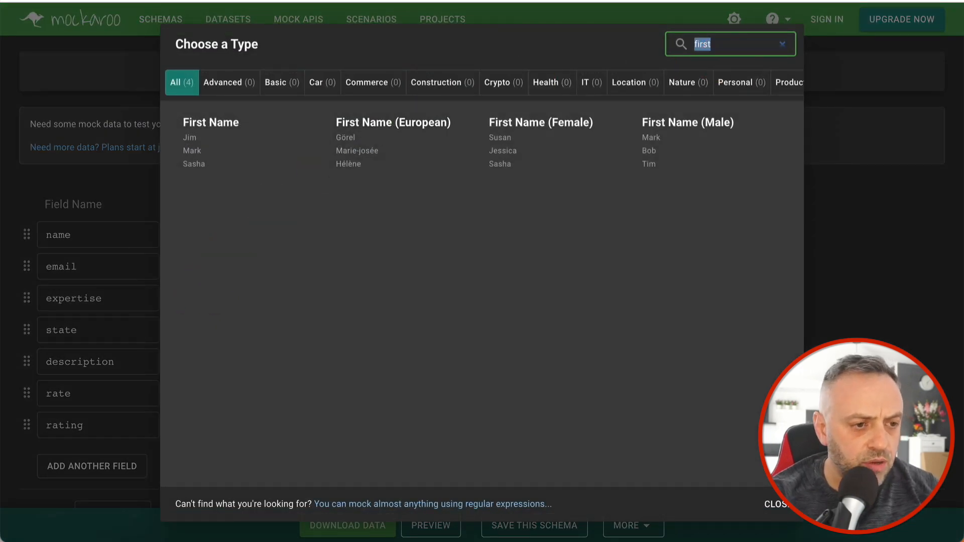
{"action": "key", "text": "BackSpace"}
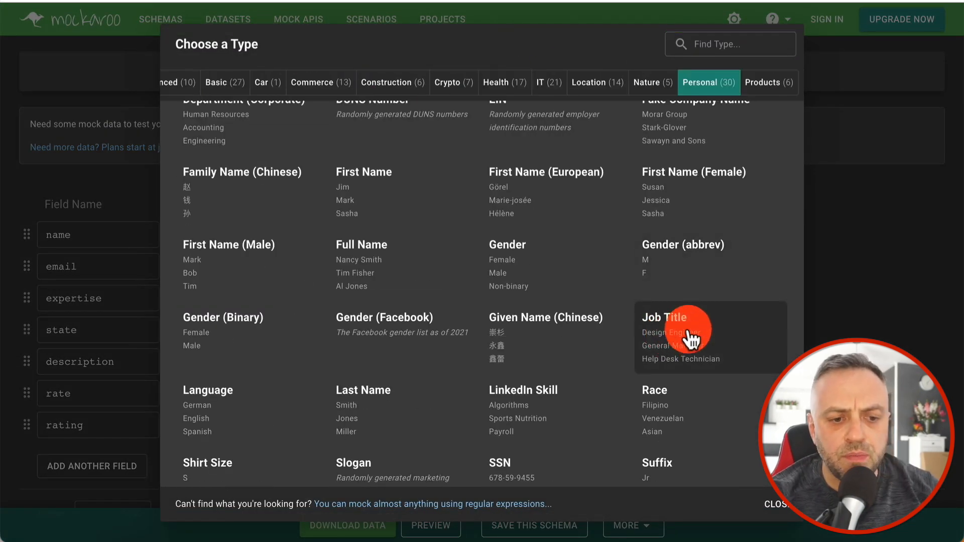
{"action": "left_click", "coordinate": [690, 340]}
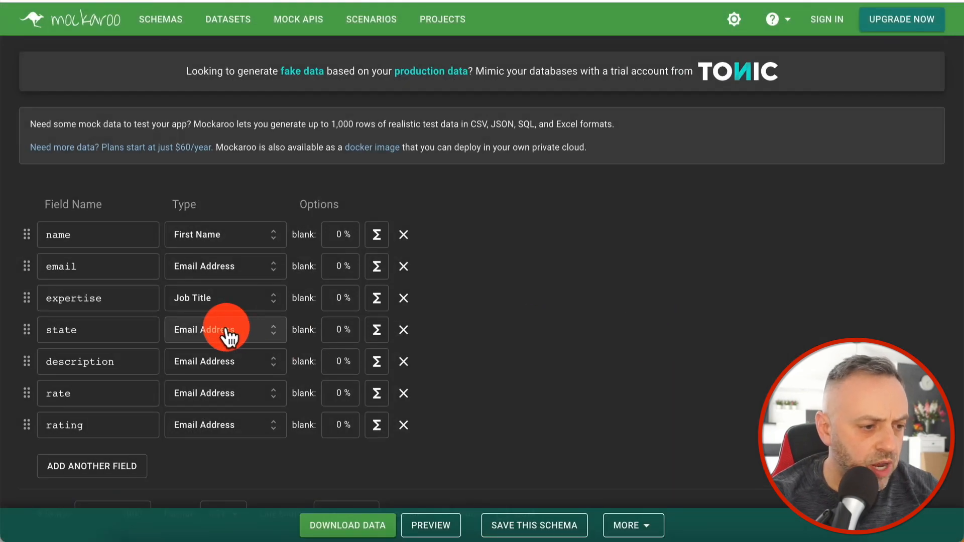
Set the data type of the state field to State.
{"action": "left_click", "coordinate": [184, 333]}
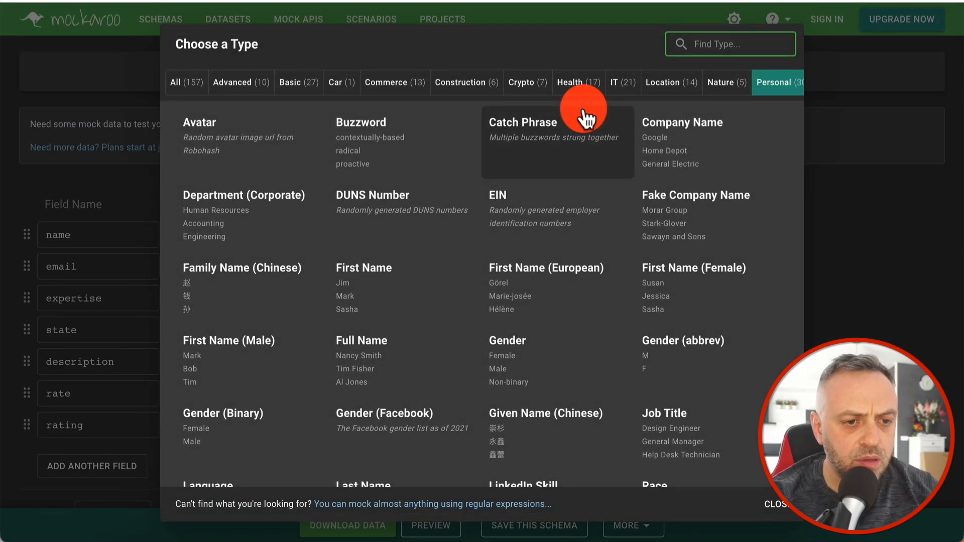
{"action": "type", "text": "state"}
{"action": "left_click", "coordinate": [258, 135]}
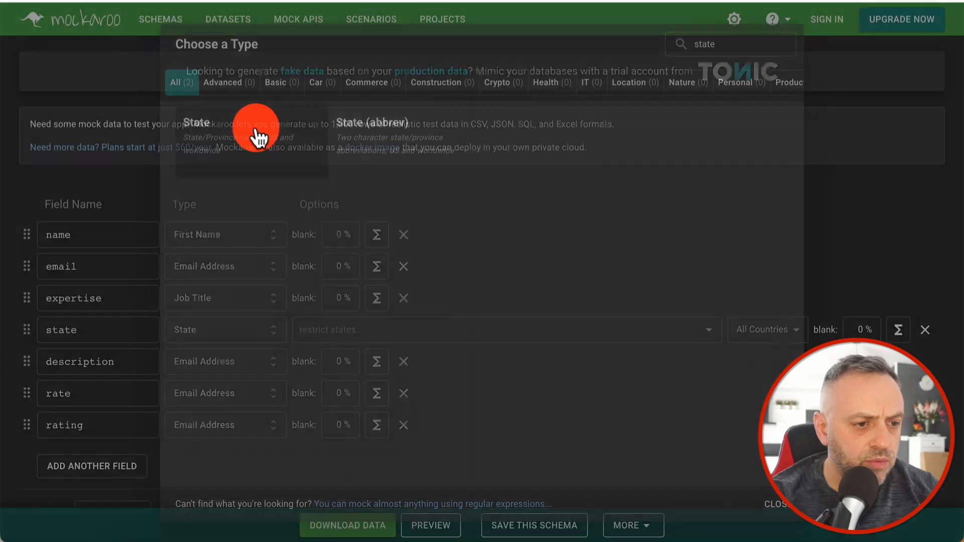
Search the data types for a job or role and set the description field to Construction Role.
{"action": "left_click", "coordinate": [226, 364]}
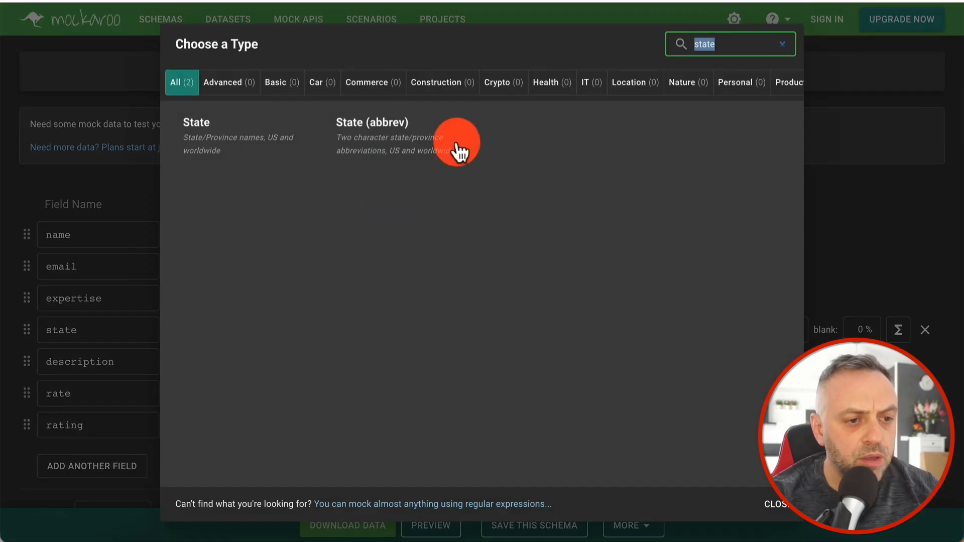
{"action": "type", "text": "job"}
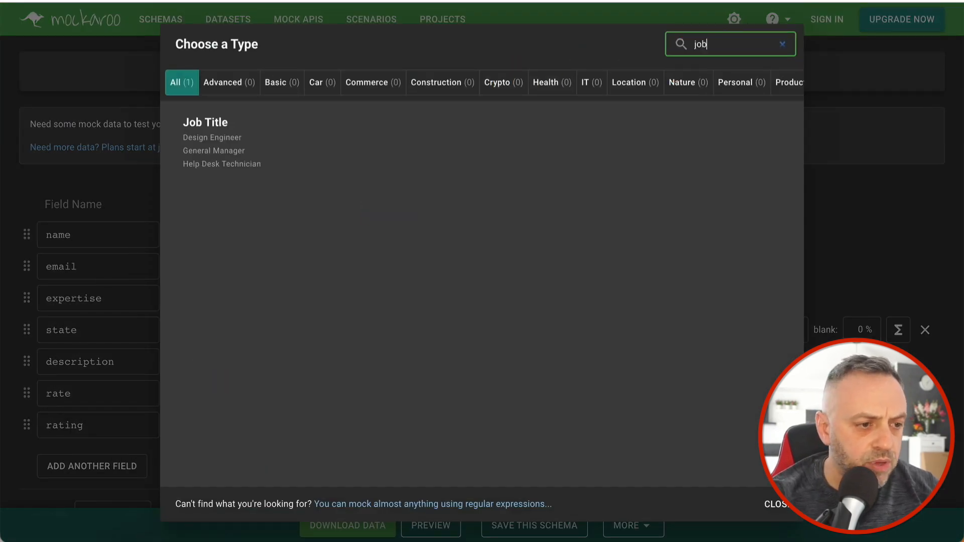
{"action": "key", "text": "BackSpace"}
{"action": "key", "text": "BackSpace"}
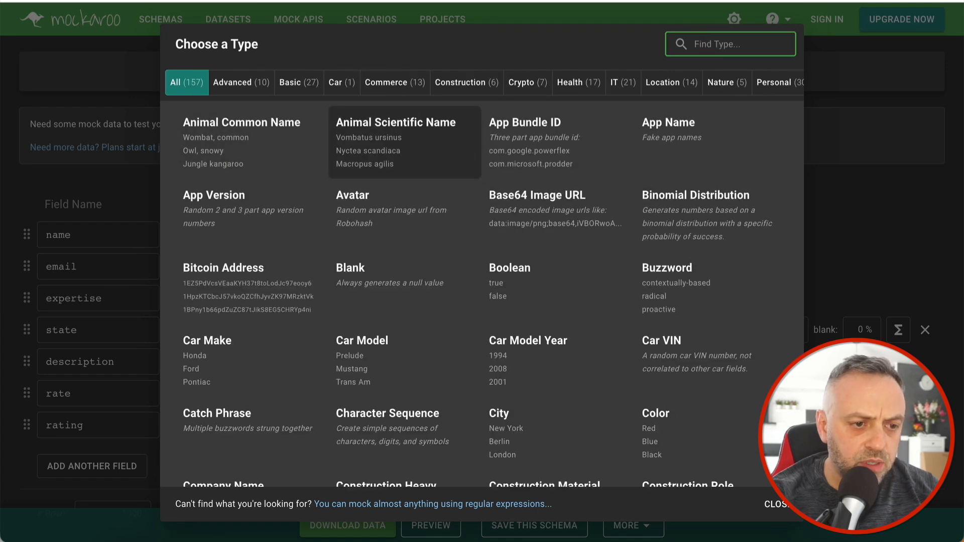
{"action": "scroll", "coordinate": [436, 241], "scroll_direction": "down", "scroll_amount": 5}
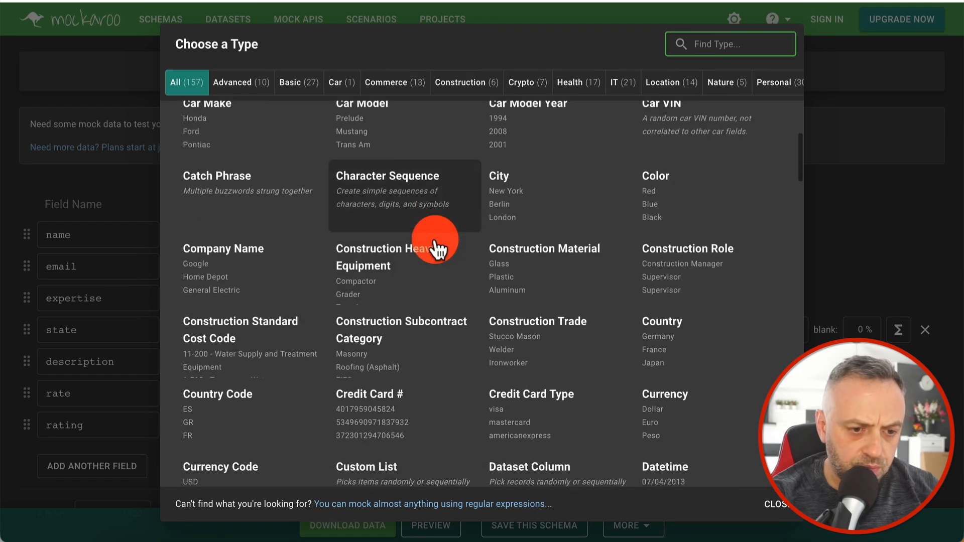
{"action": "type", "text": "role"}
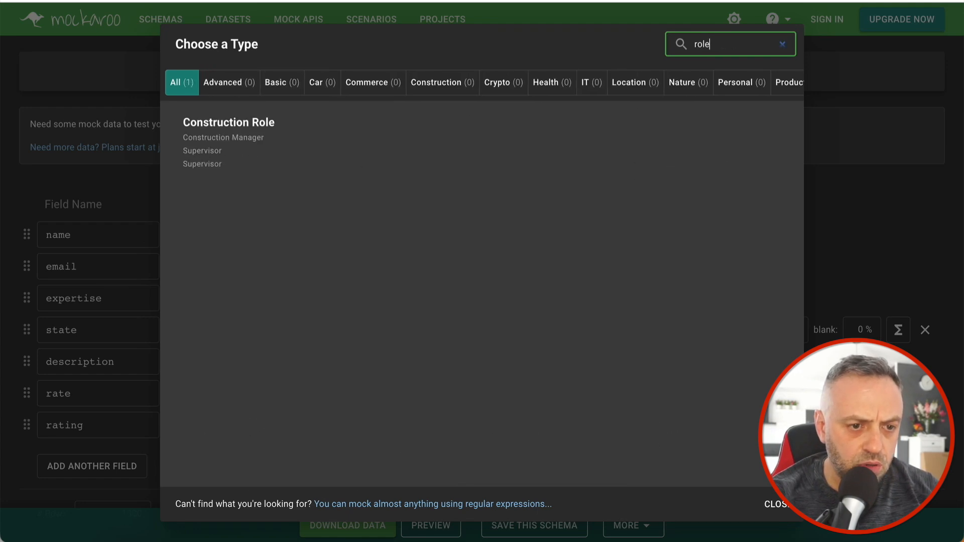
{"action": "left_click", "coordinate": [252, 158]}
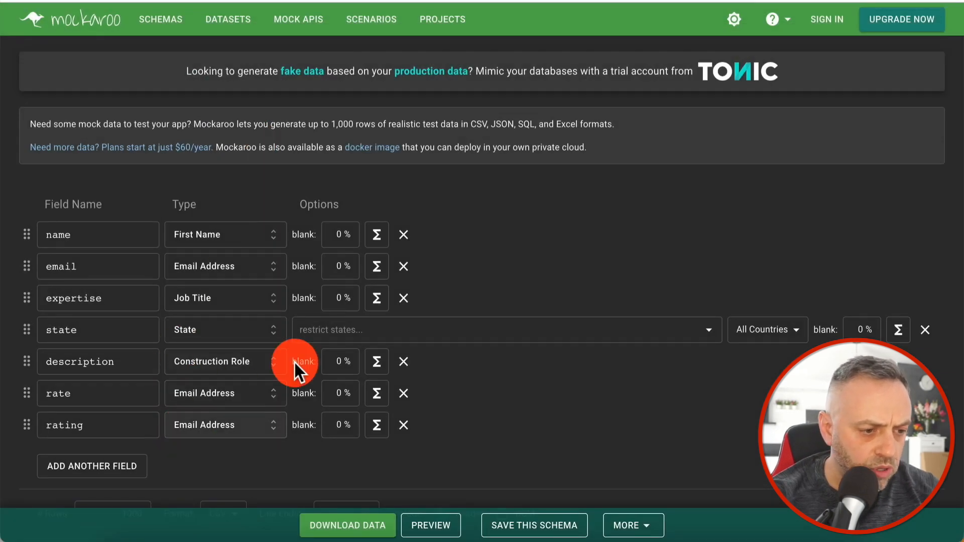
Set the data type of the rate field to Number, with a minimum of 20 and a maximum of 500.
{"action": "left_click", "coordinate": [245, 395]}
{"action": "type", "text": "numb"}
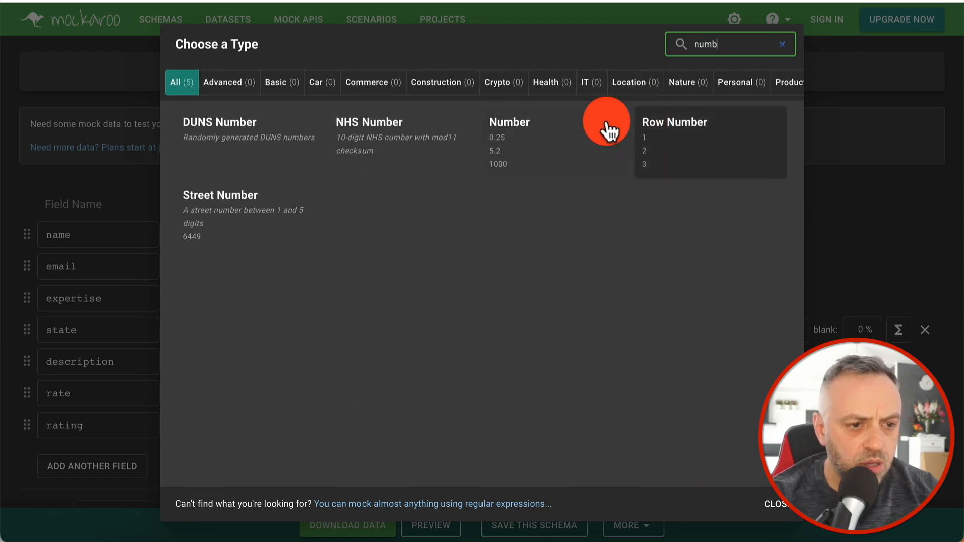
{"action": "left_click", "coordinate": [535, 191]}
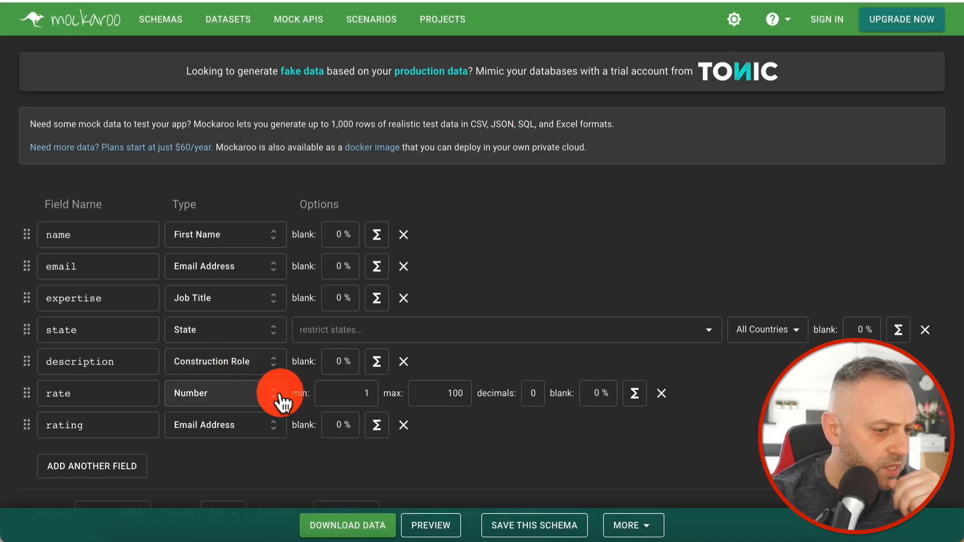
{"action": "left_click", "coordinate": [349, 392]}
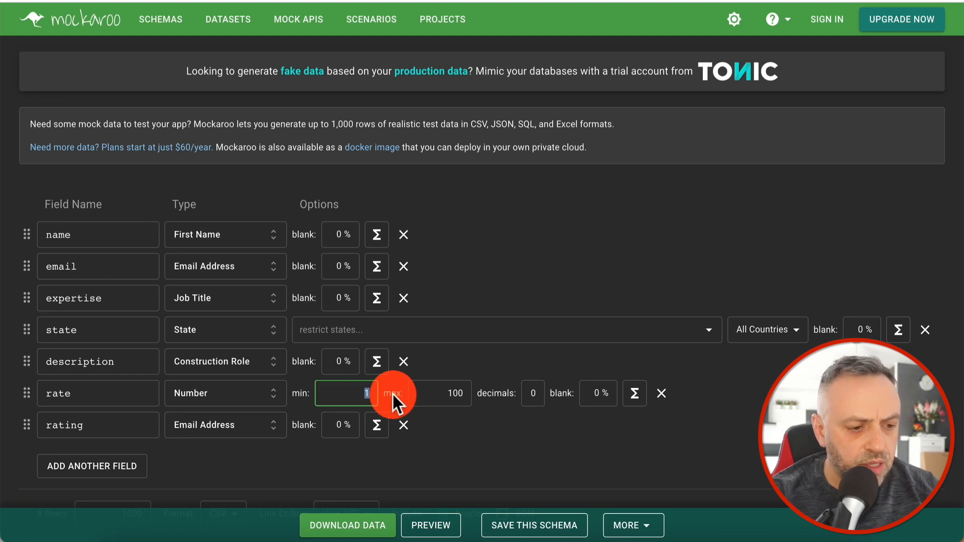
{"action": "type", "text": "20"}
{"action": "left_click", "coordinate": [431, 393]}
{"action": "type", "text": "10"}
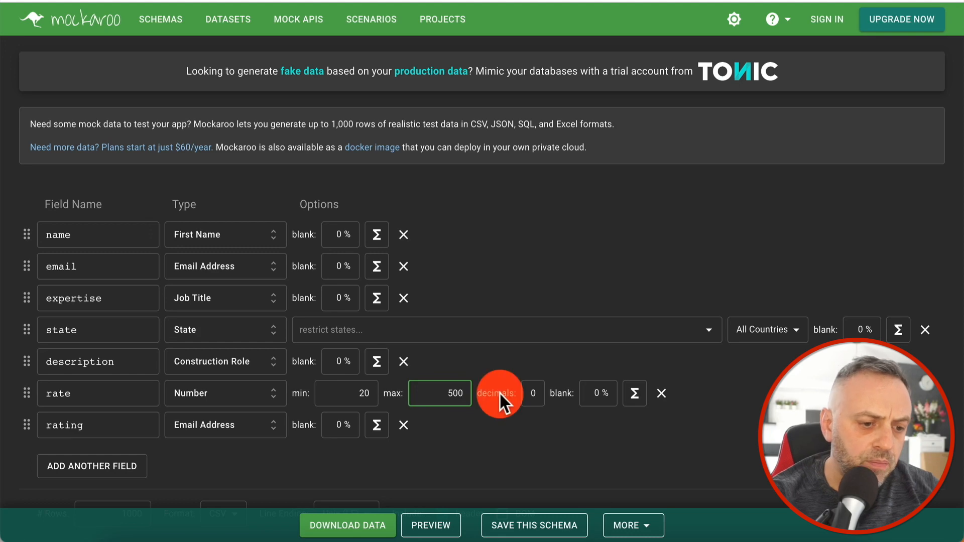
{"action": "left_click", "coordinate": [604, 393]}
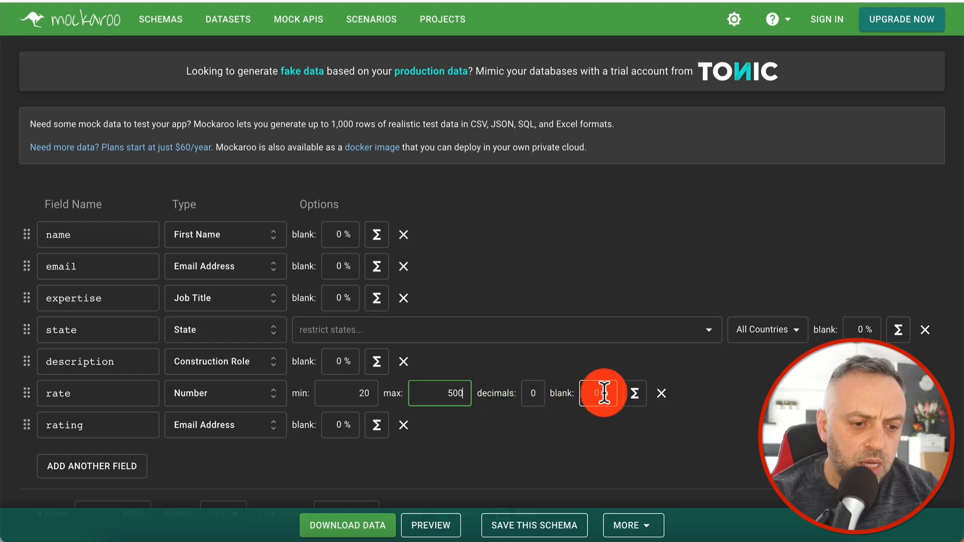
{"action": "left_click", "coordinate": [635, 396]}
{"action": "key", "text": "Escape"}
Set the data type of the rating field to Number with a maximum of 10.
{"action": "left_click", "coordinate": [84, 426]}
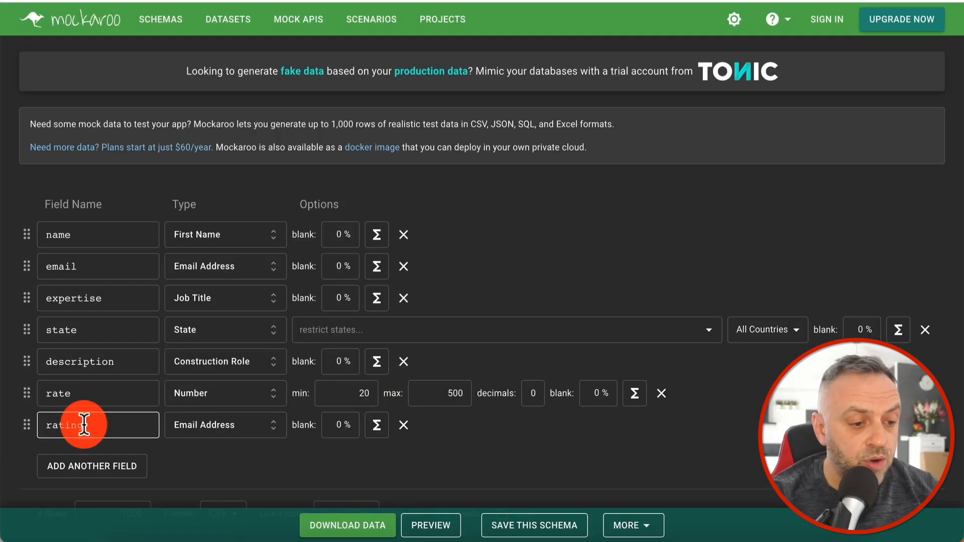
{"action": "left_click", "coordinate": [248, 431]}
{"action": "left_click", "coordinate": [625, 133]}
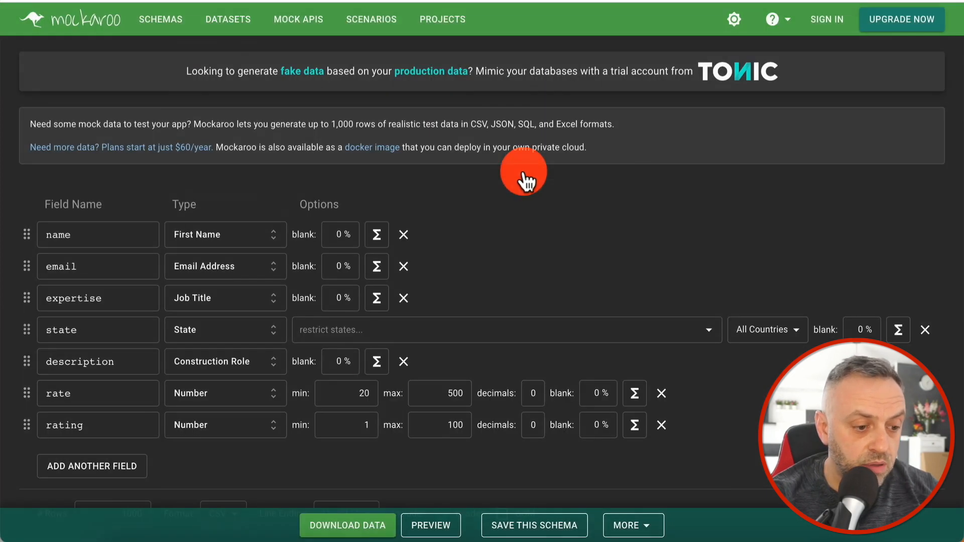
{"action": "left_click", "coordinate": [358, 414]}
{"action": "left_click", "coordinate": [461, 430]}
{"action": "key", "text": "BackSpace"}
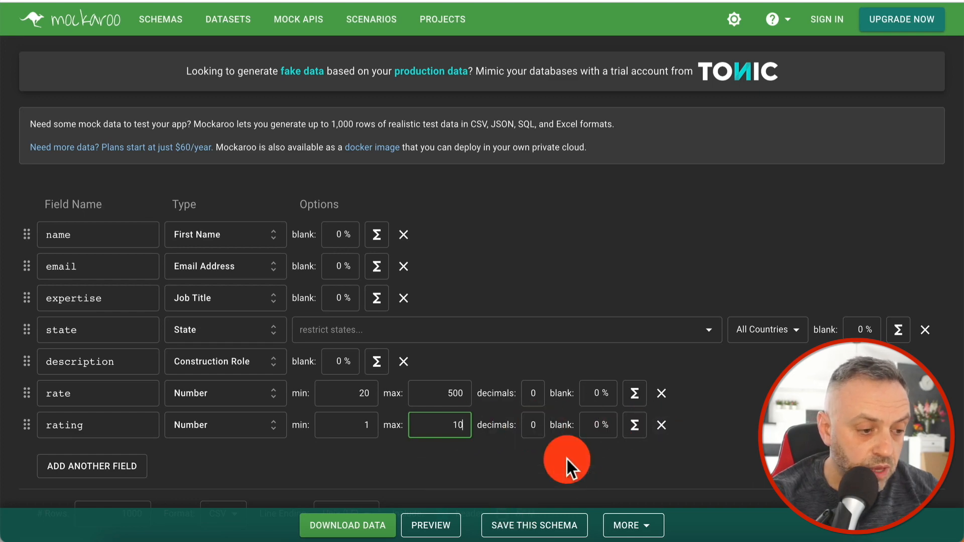
Set the output to 50 rows in CSV format.
{"action": "scroll", "coordinate": [568, 460], "scroll_direction": "down", "scroll_amount": 3}
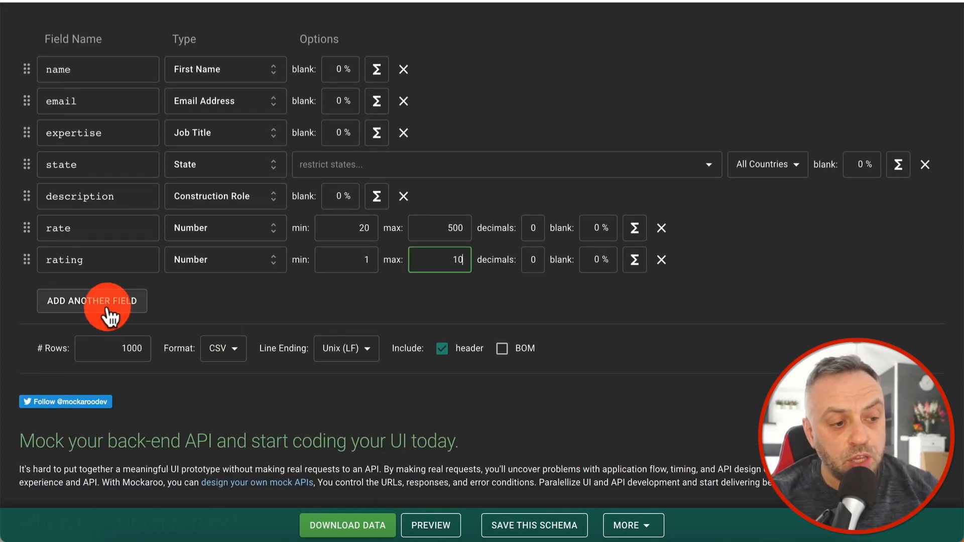
{"action": "left_click_drag", "start_coordinate": [116, 348], "coordinate": [177, 347]}
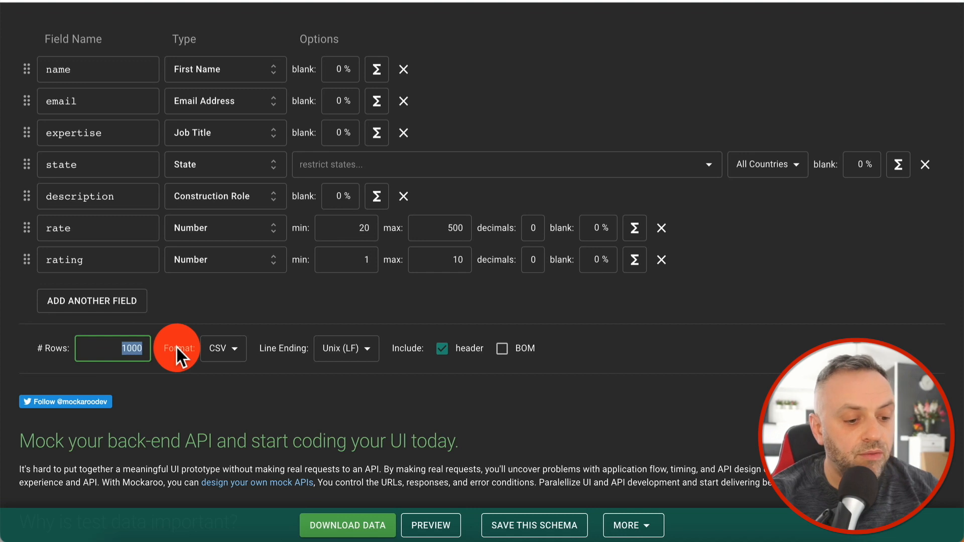
{"action": "type", "text": "50"}
{"action": "left_click", "coordinate": [229, 350]}
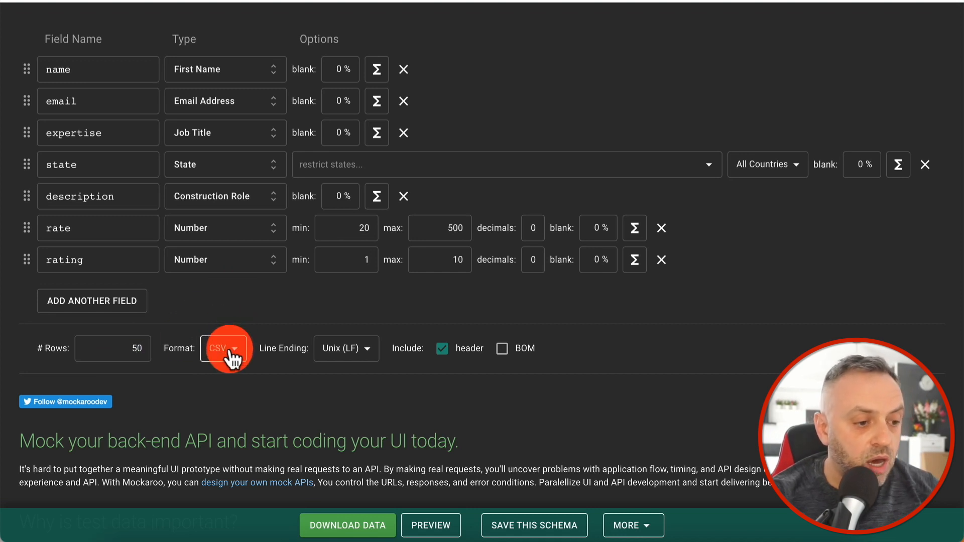
{"action": "left_click", "coordinate": [230, 350]}
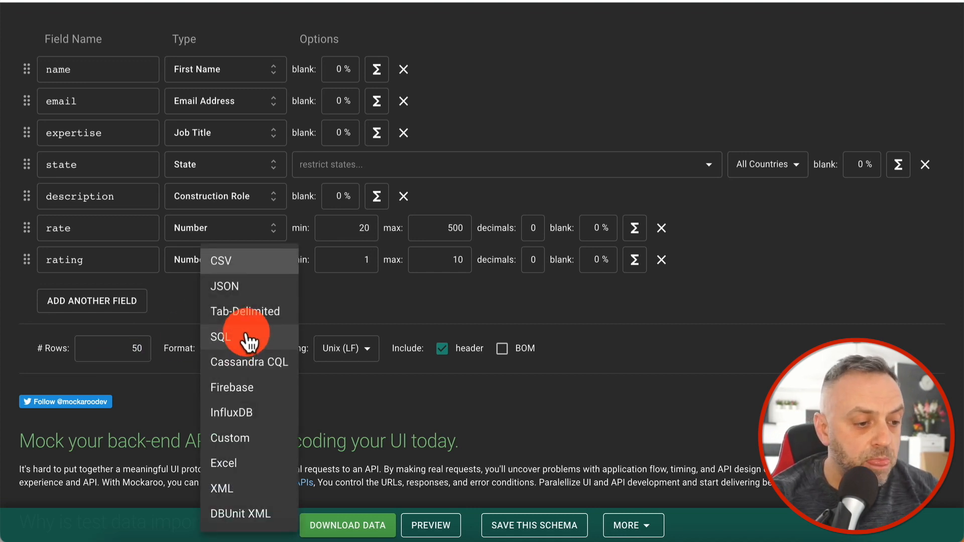
{"action": "left_click", "coordinate": [263, 269]}
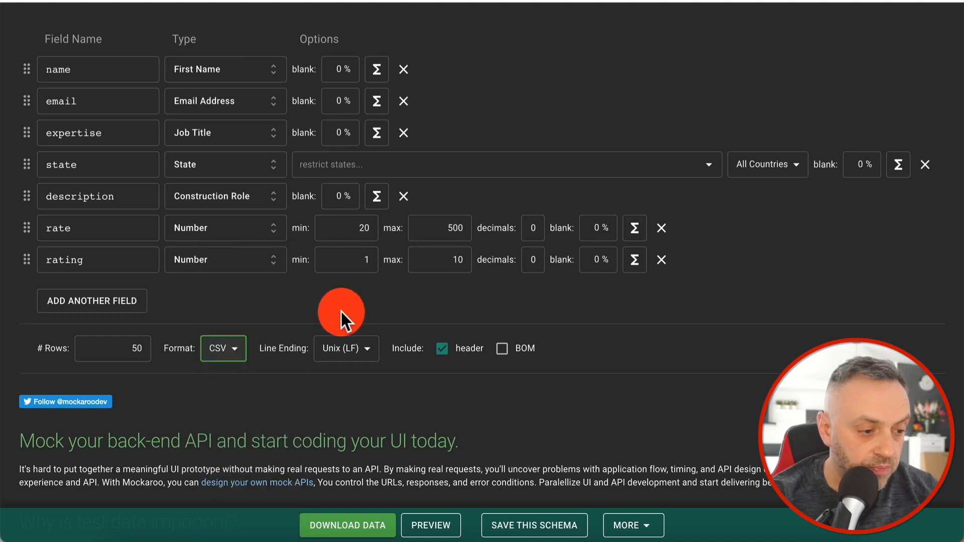
Download the generated mock data and open the resulting CSV file.
{"action": "scroll", "coordinate": [293, 317], "scroll_direction": "down", "scroll_amount": 4}
{"action": "scroll", "coordinate": [292, 314], "scroll_direction": "up", "scroll_amount": 8}
{"action": "left_click", "coordinate": [346, 527]}
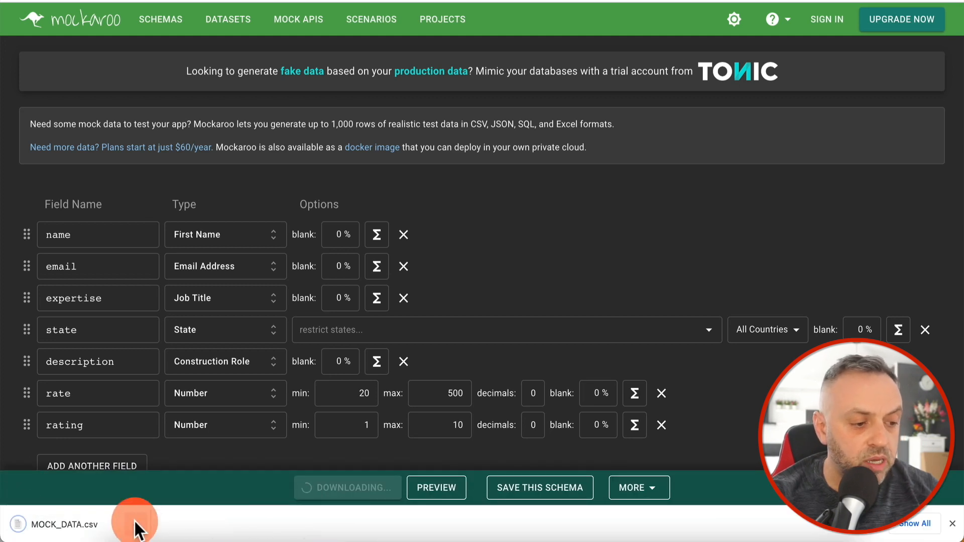
{"action": "left_click", "coordinate": [136, 526]}
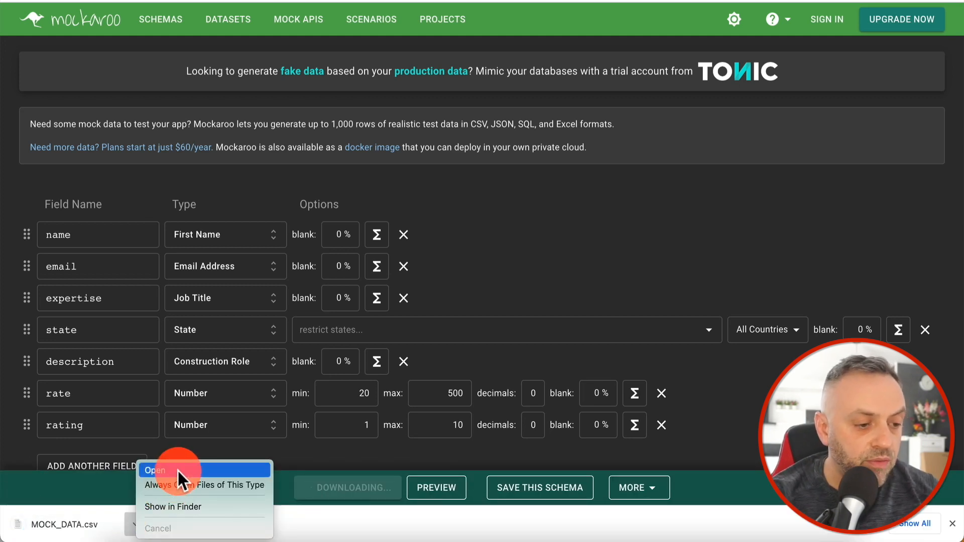
{"action": "left_click", "coordinate": [400, 324]}
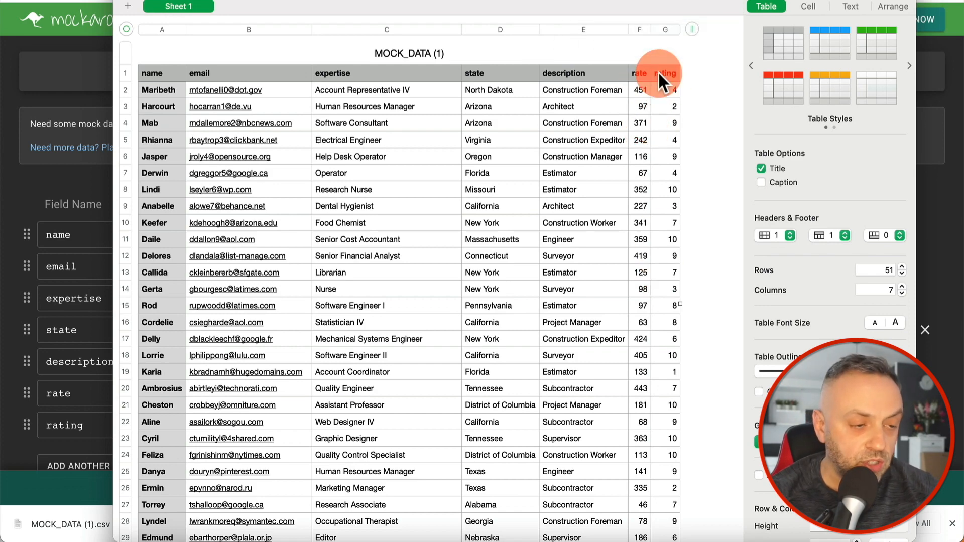
Review the generated rows and columns in the opened MOCK_DATA (1) spreadsheet.
{"action": "scroll", "coordinate": [657, 72], "scroll_direction": "down", "scroll_amount": 10}
{"action": "scroll", "coordinate": [657, 72], "scroll_direction": "down", "scroll_amount": 5}
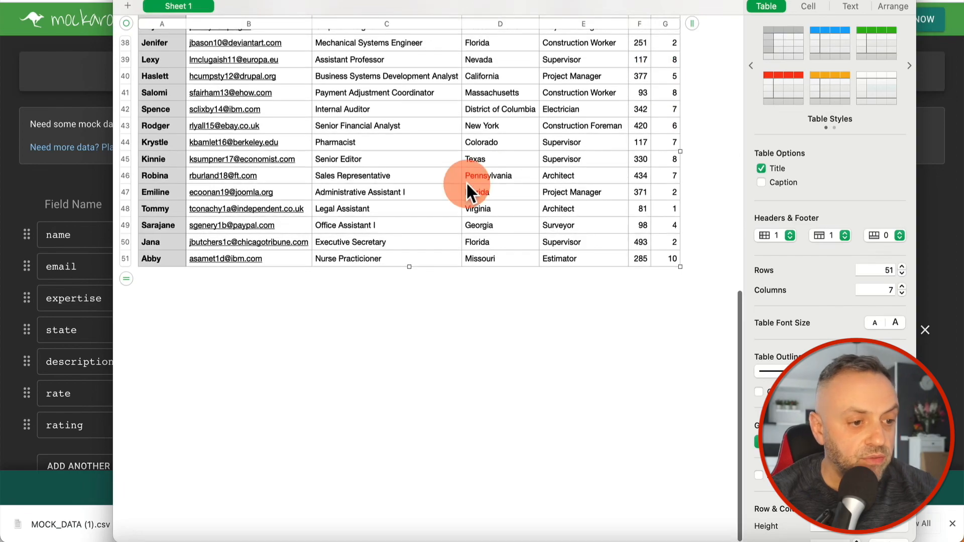
{"action": "scroll", "coordinate": [466, 182], "scroll_direction": "up", "scroll_amount": 15}
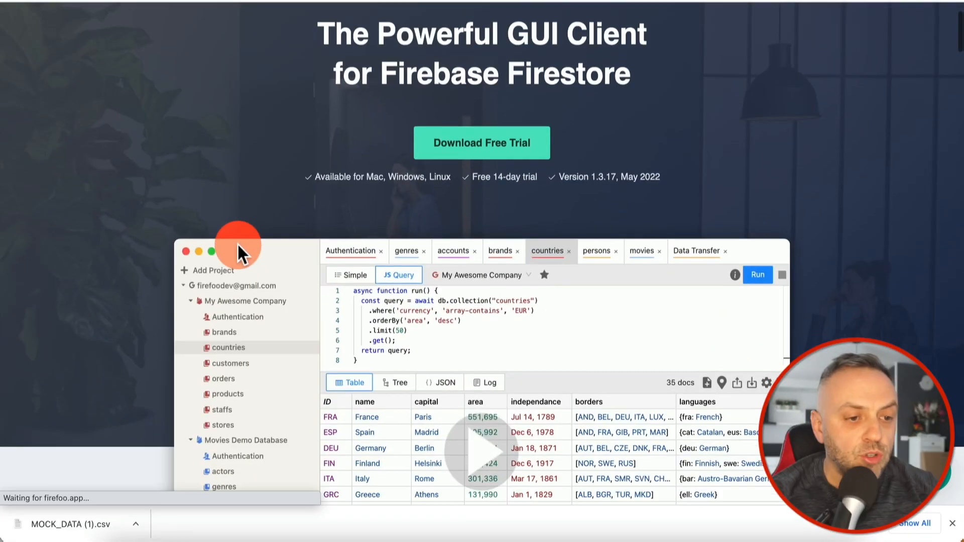
Look over the product page of the Firefoo GUI client for Firestore.
{"action": "scroll", "coordinate": [452, 30], "scroll_direction": "down", "scroll_amount": 1}
{"action": "scroll", "coordinate": [447, 32], "scroll_direction": "up", "scroll_amount": 2}
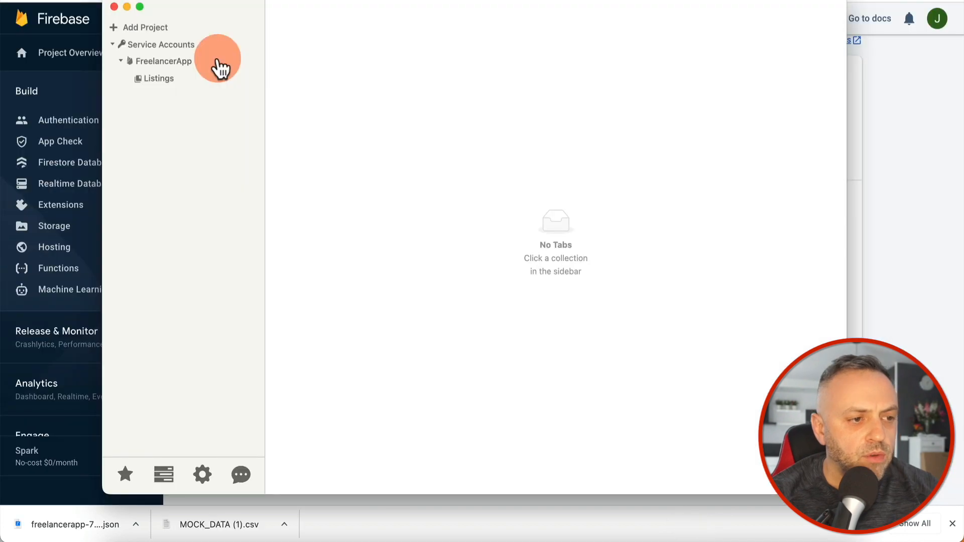
In Firefoo, import all columns of MOCK_DATA (1).csv into FreelancerApp's Listings collection with auto-generated document IDs, and reload the collection.
{"action": "left_click", "coordinate": [164, 83]}
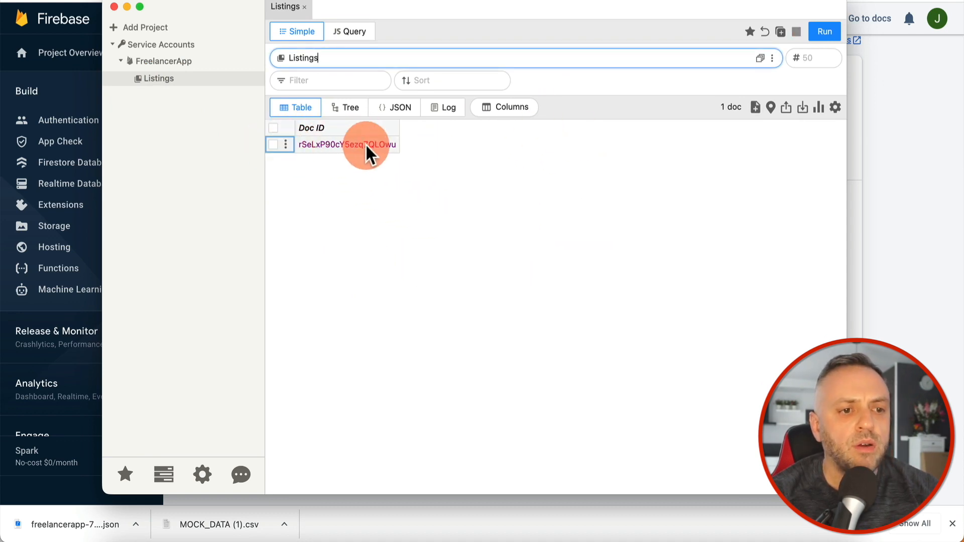
{"action": "left_click", "coordinate": [802, 108]}
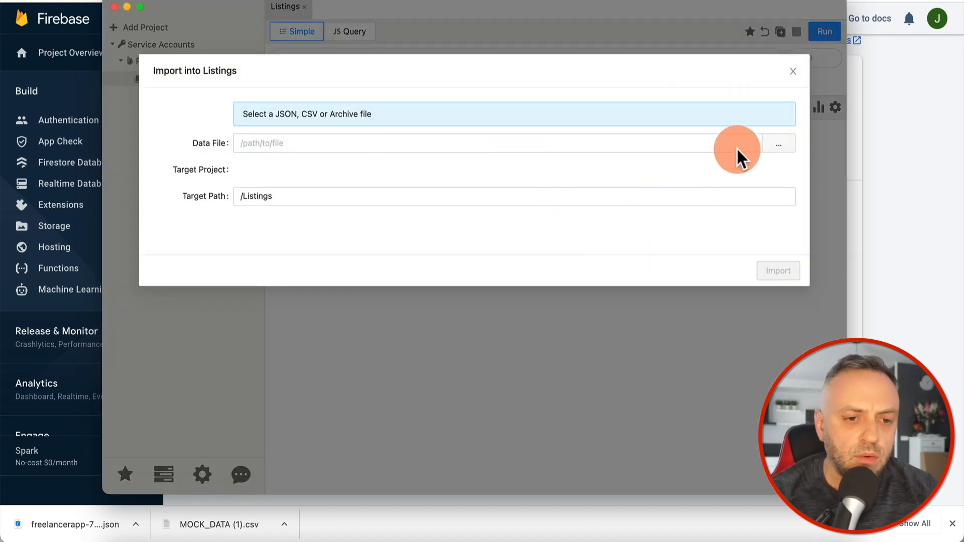
{"action": "left_click", "coordinate": [778, 146]}
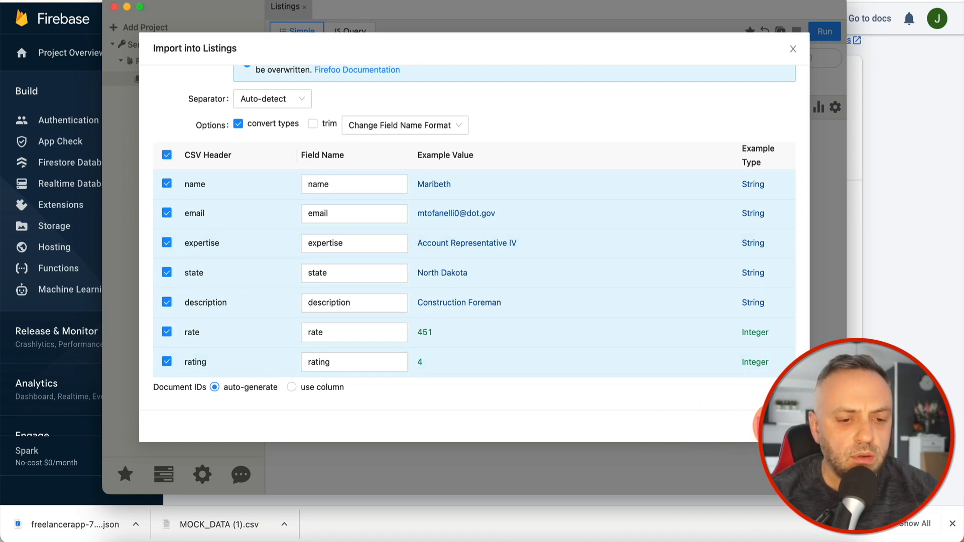
{"action": "left_click", "coordinate": [761, 425]}
{"action": "left_click", "coordinate": [794, 50]}
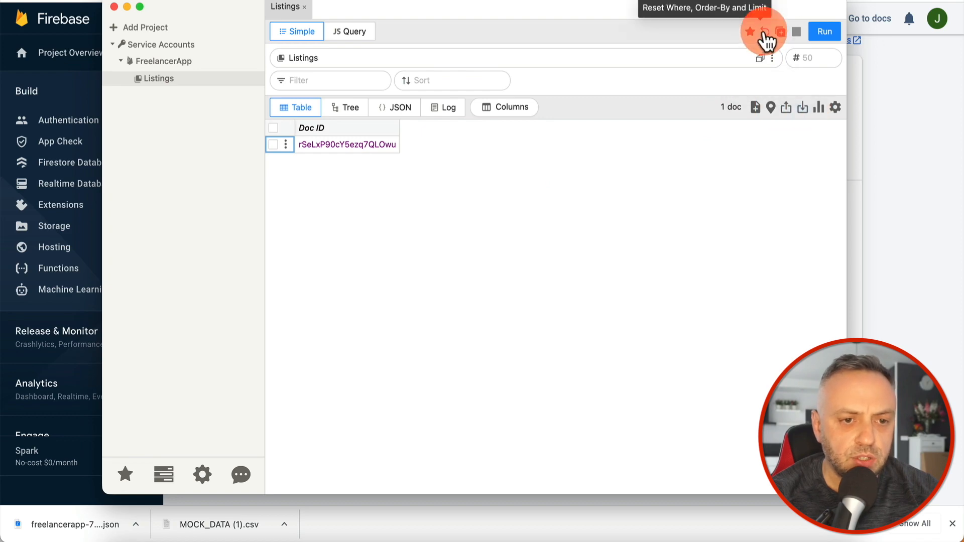
{"action": "left_click", "coordinate": [764, 32]}
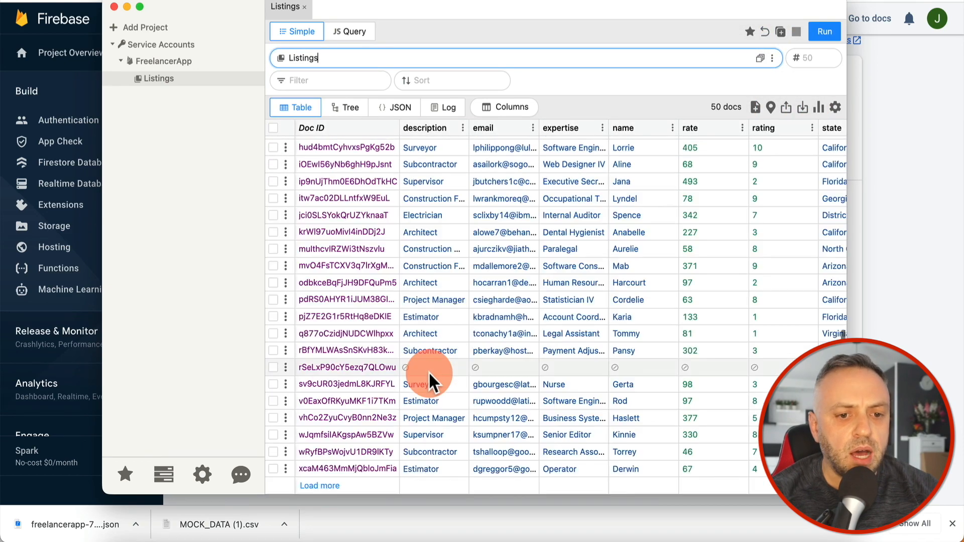
Switch to the Firebase console and check the fields of an imported document in the Listings collection.
{"action": "key", "text": "super+Tab"}
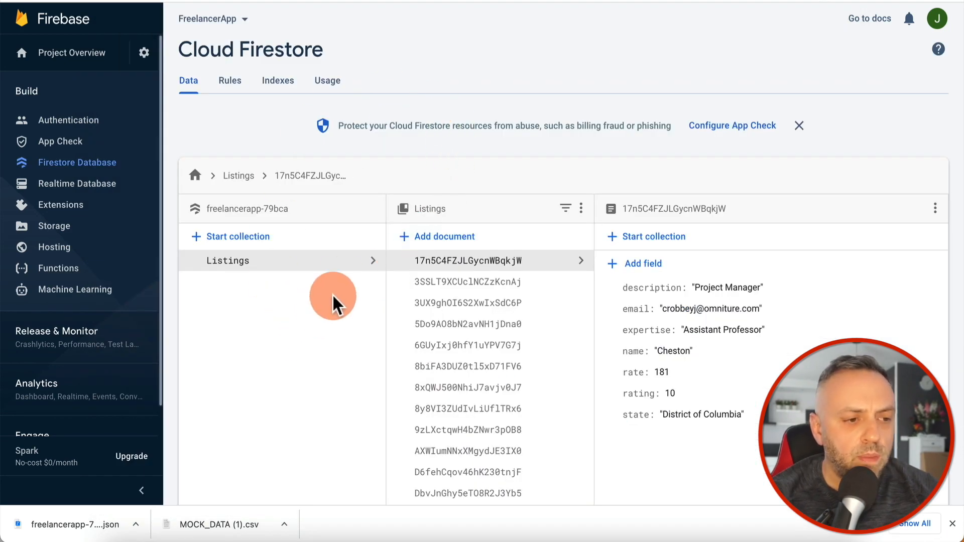
{"action": "scroll", "coordinate": [477, 296], "scroll_direction": "down", "scroll_amount": 1}
{"action": "scroll", "coordinate": [536, 313], "scroll_direction": "down", "scroll_amount": 2}
{"action": "left_click", "coordinate": [525, 370]}
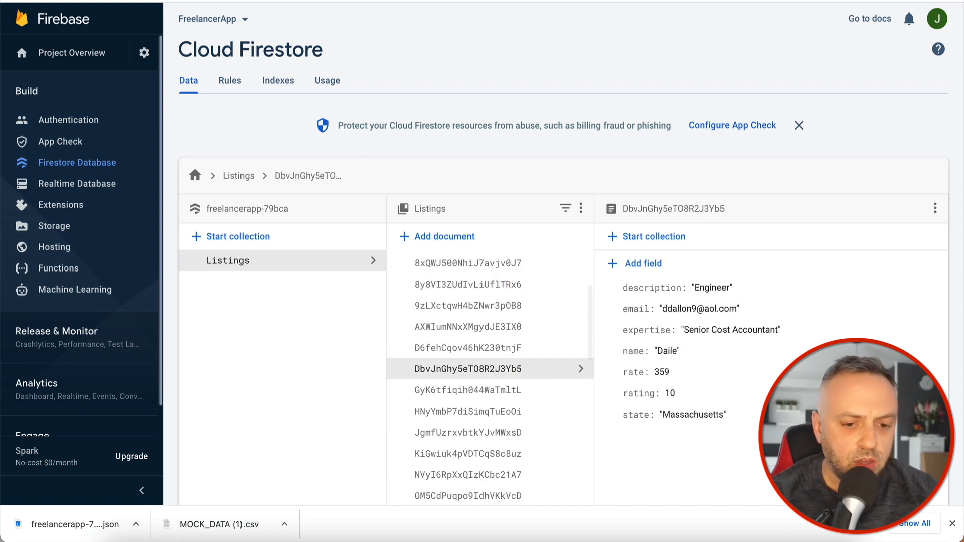
{"action": "left_click", "coordinate": [953, 523]}
{"action": "scroll", "coordinate": [484, 388], "scroll_direction": "up", "scroll_amount": 3}
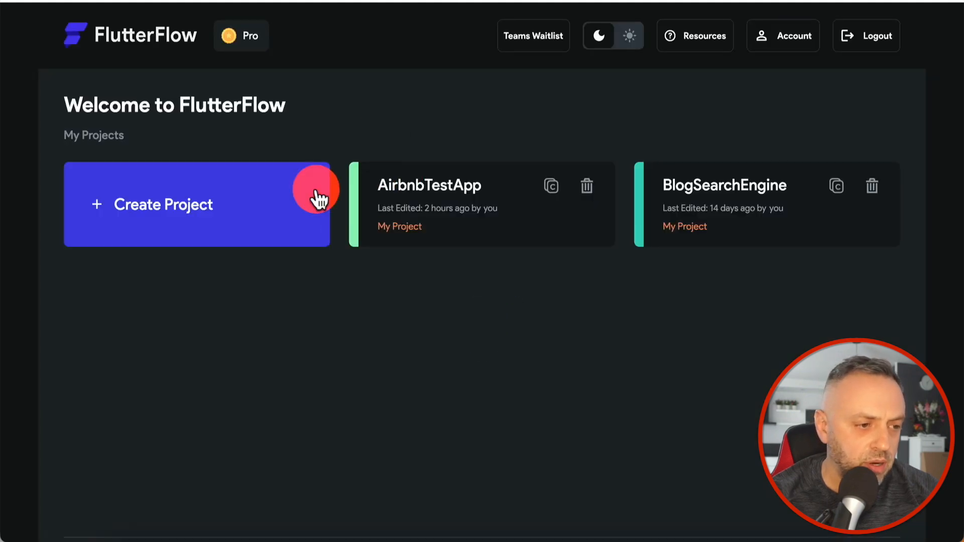
Create a blank FlutterFlow project named FreelancerApp and continue its setup with Firebase enabled.
{"action": "left_click", "coordinate": [222, 208]}
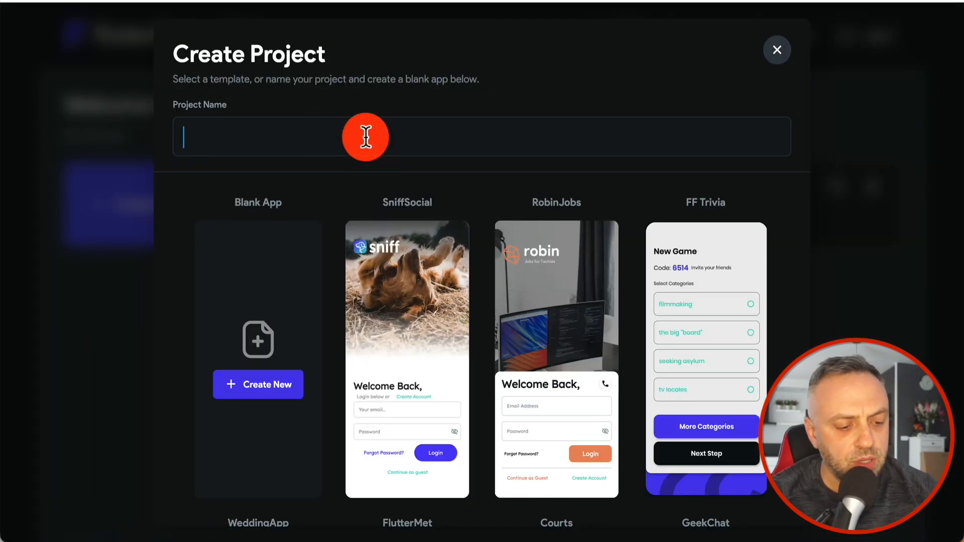
{"action": "type", "text": "FreelancerApp"}
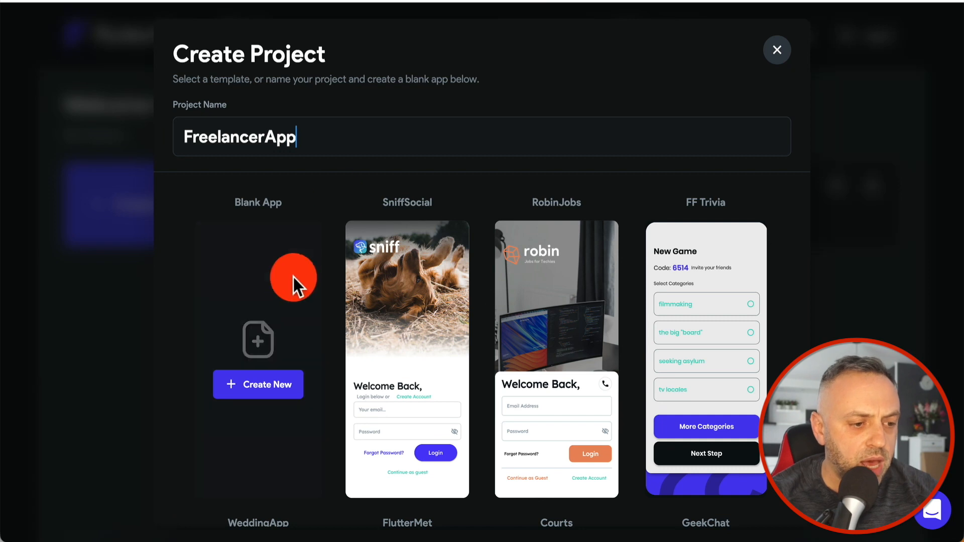
{"action": "left_click", "coordinate": [270, 396]}
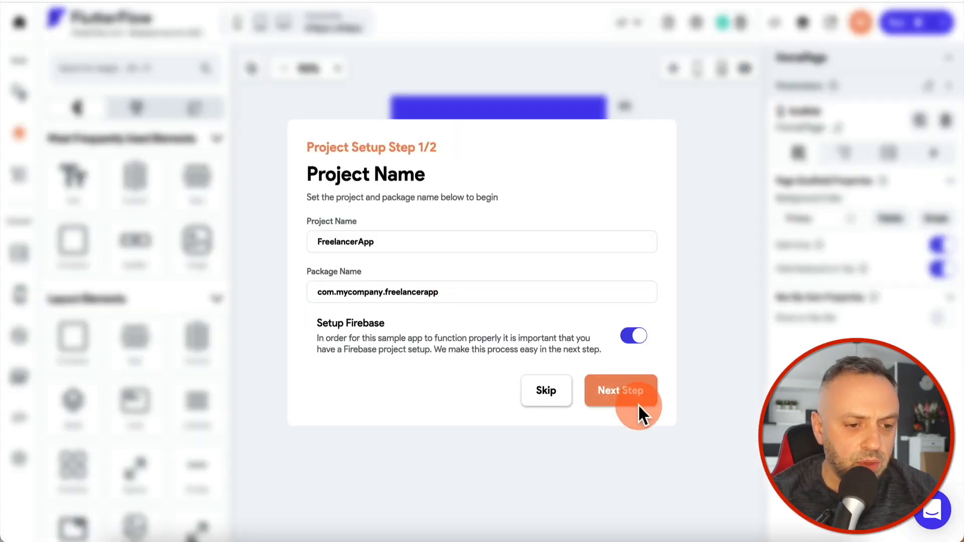
{"action": "left_click", "coordinate": [638, 404]}
Copy the project ID from the Firebase console's project settings and connect FlutterFlow to Firebase project freelancerapp-79bca.
{"action": "left_click", "coordinate": [448, 213]}
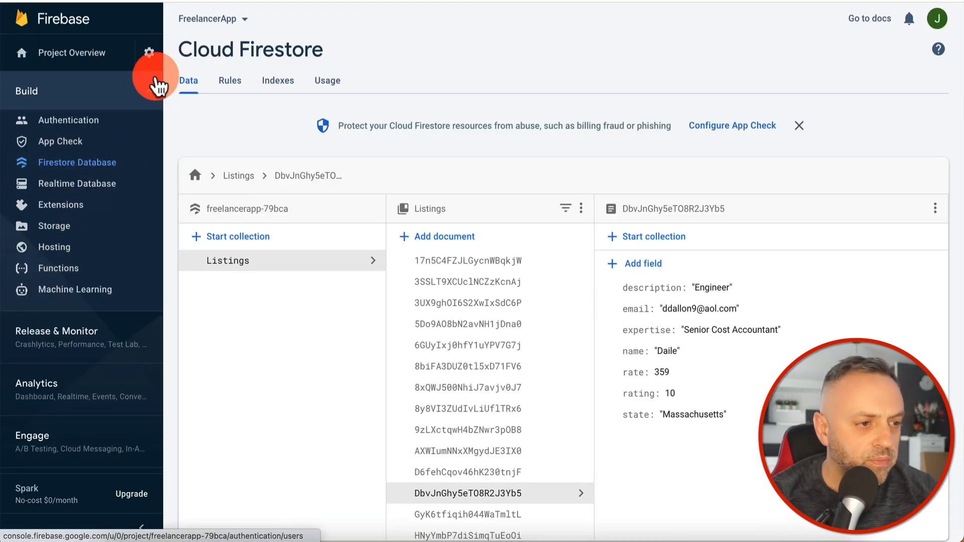
{"action": "left_click", "coordinate": [150, 53]}
{"action": "left_click", "coordinate": [213, 58]}
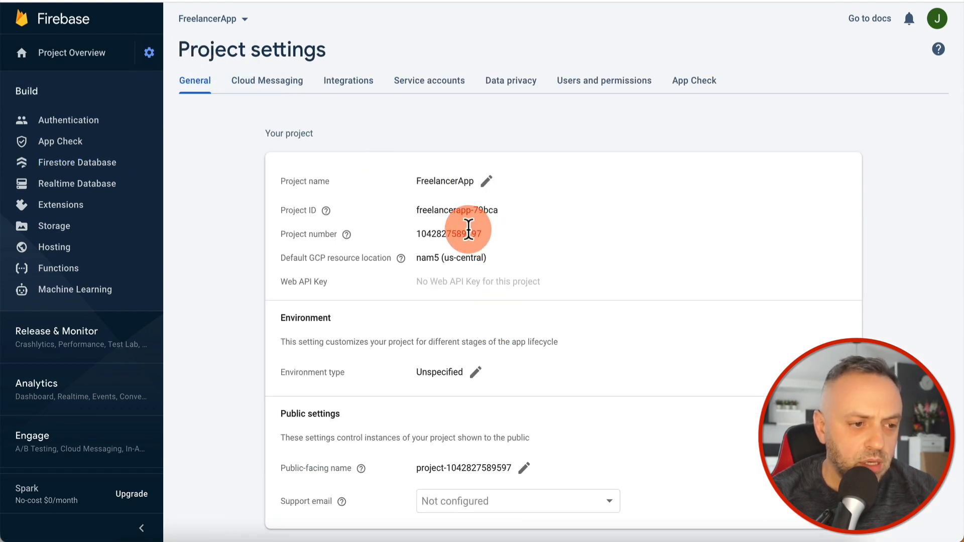
{"action": "left_click_drag", "start_coordinate": [416, 209], "coordinate": [522, 210]}
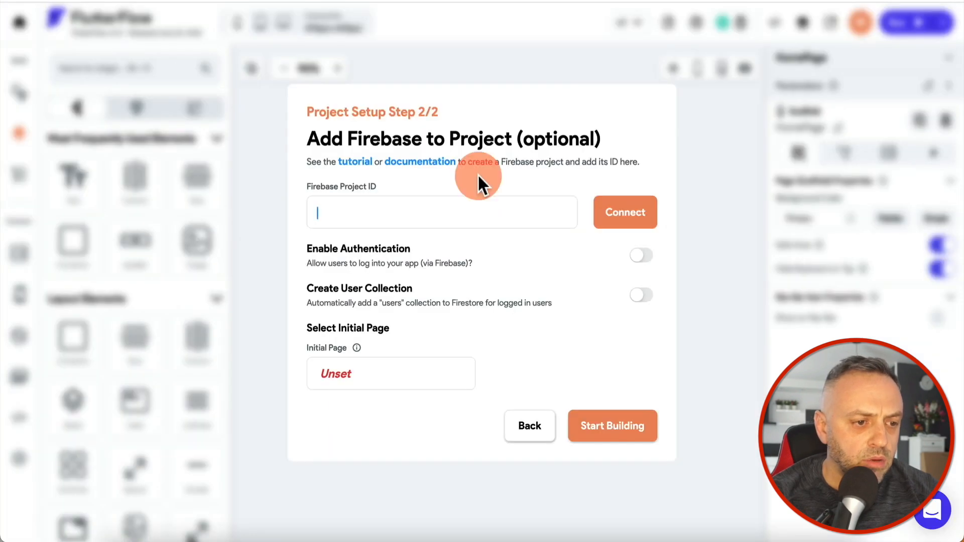
{"action": "type", "text": "freelancerapp-79bca"}
{"action": "left_click", "coordinate": [620, 223]}
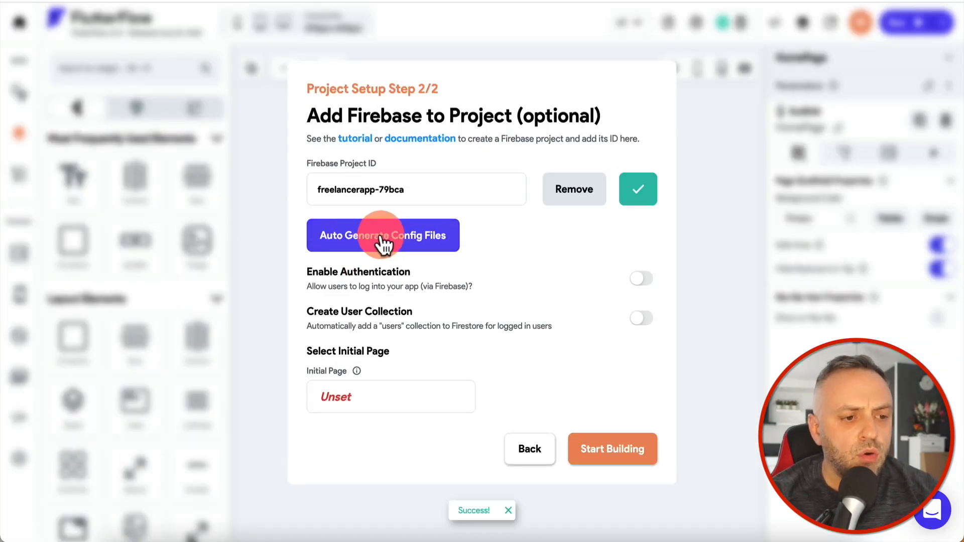
Generate the Firebase config files for package com.mycompany.freelancerapp with nickname FreelancerApp, and start building the project.
{"action": "left_click", "coordinate": [383, 242]}
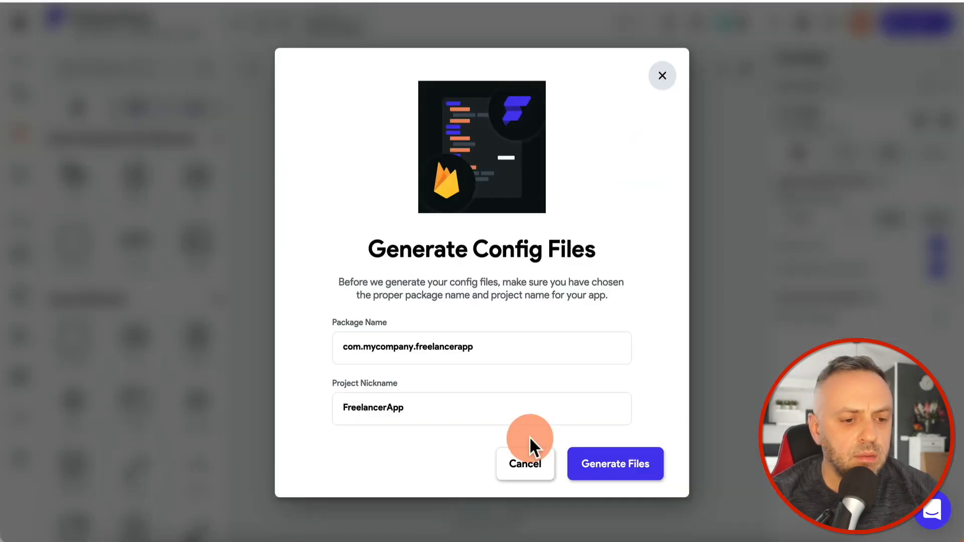
{"action": "left_click", "coordinate": [610, 458]}
{"action": "left_click", "coordinate": [617, 455]}
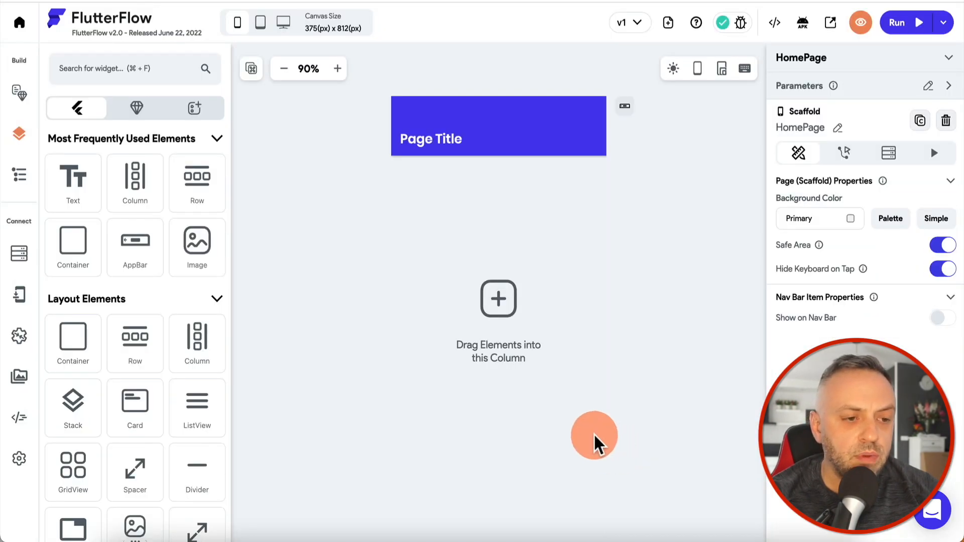
{"action": "left_click", "coordinate": [516, 162]}
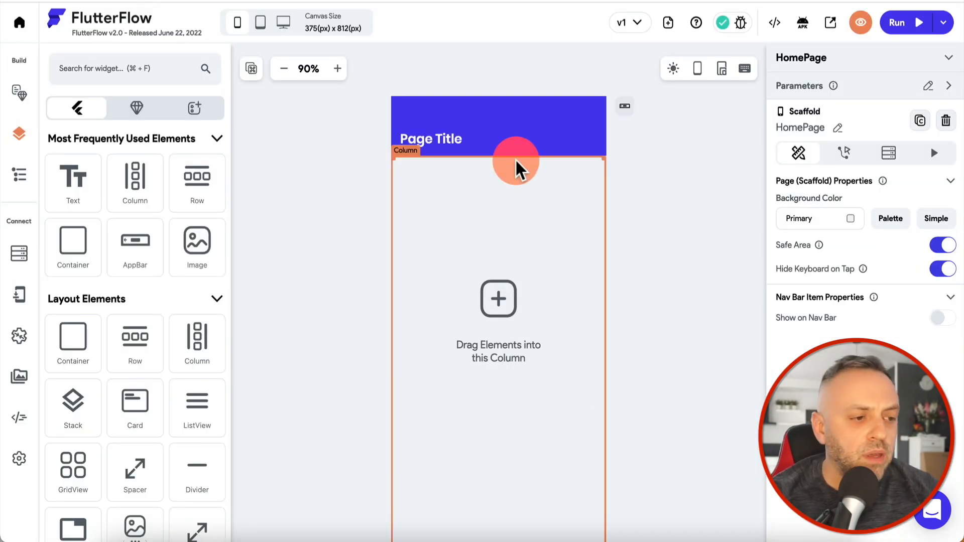
{"action": "left_click", "coordinate": [363, 246]}
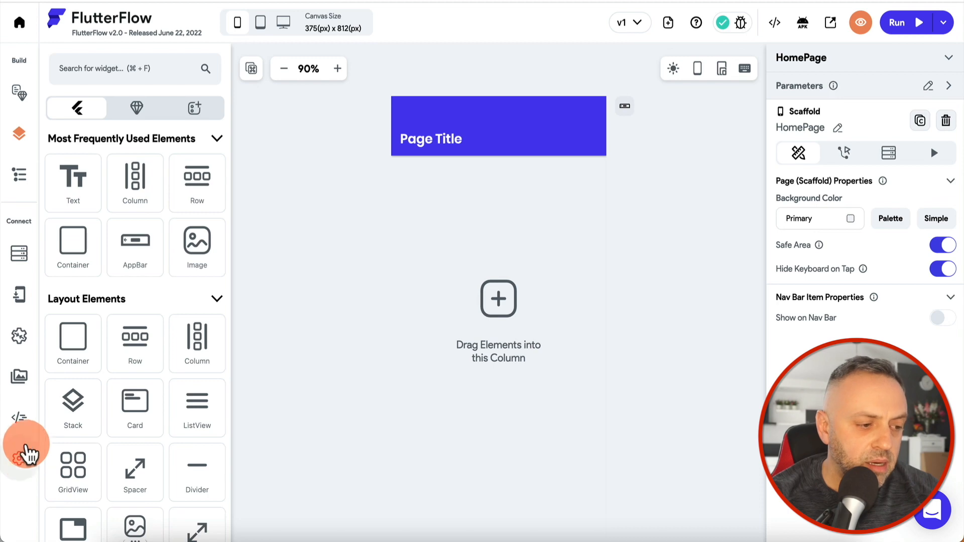
Create a top-level Firestore collection named Listings in the project's database.
{"action": "left_click", "coordinate": [19, 253]}
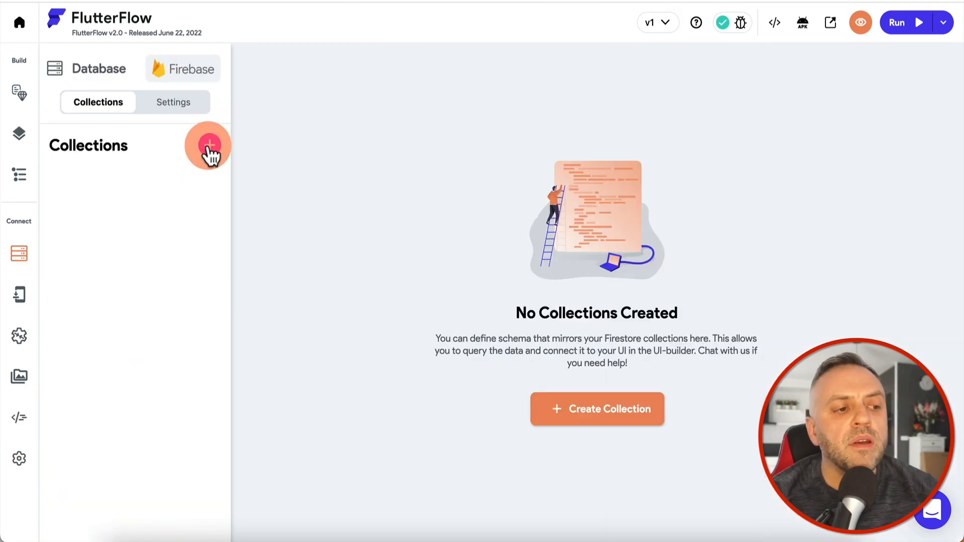
{"action": "left_click", "coordinate": [209, 145]}
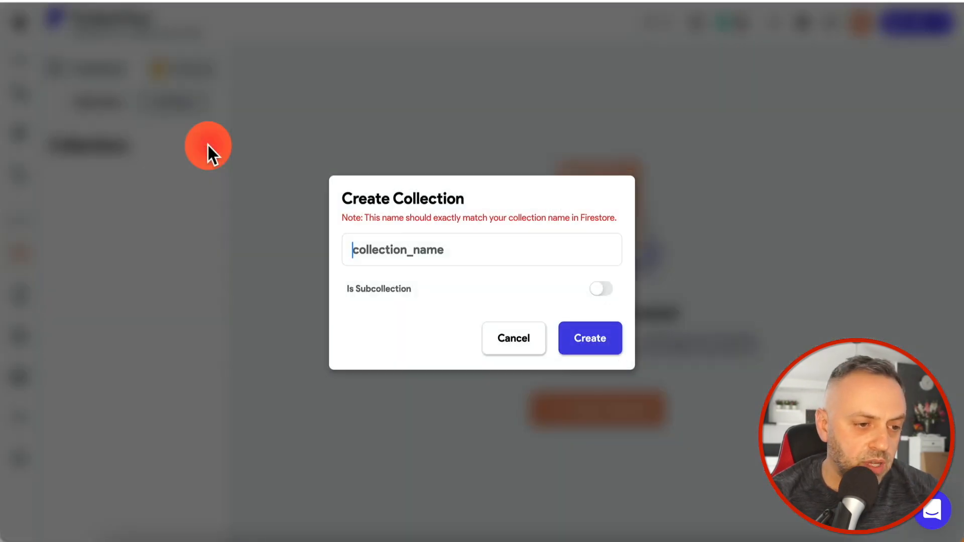
{"action": "left_click", "coordinate": [469, 246]}
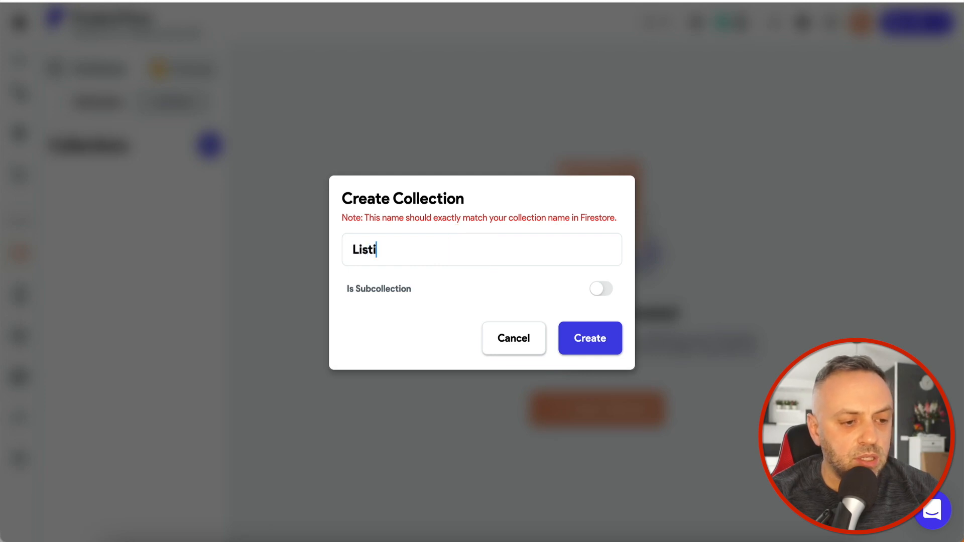
{"action": "left_click", "coordinate": [604, 338]}
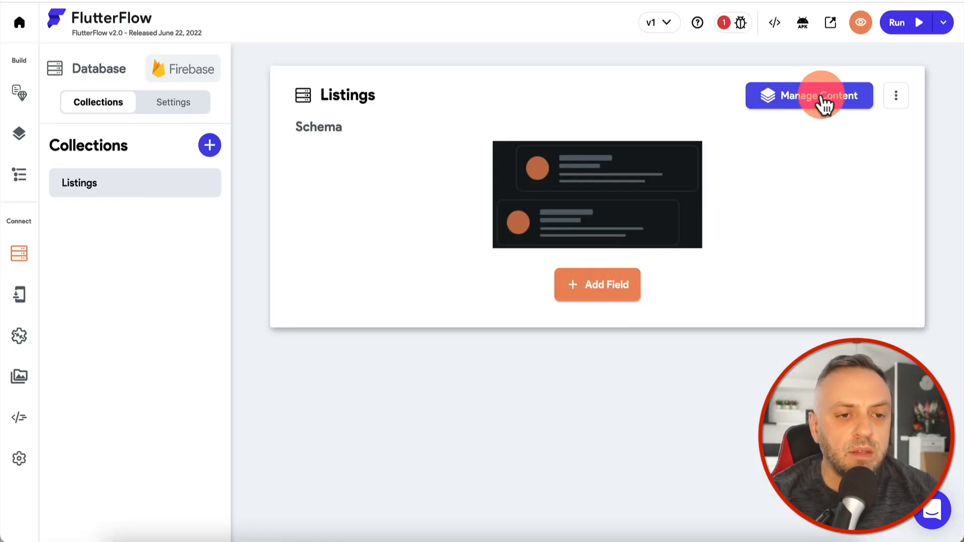
Add String fields email, description, expertise, name and state and Integer fields rate and rating to Listings, and validate the Firebase schema.
{"action": "left_click", "coordinate": [823, 100]}
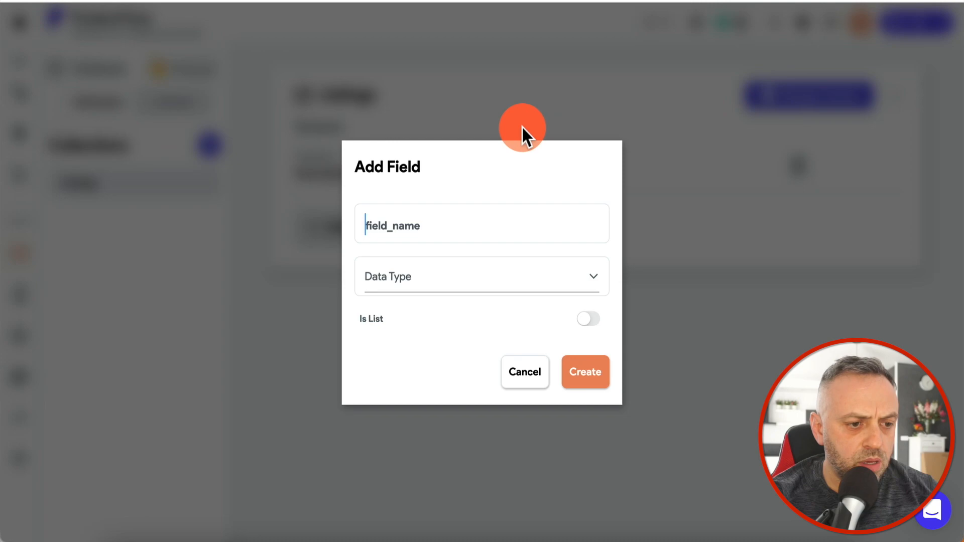
{"action": "type", "text": "E"}
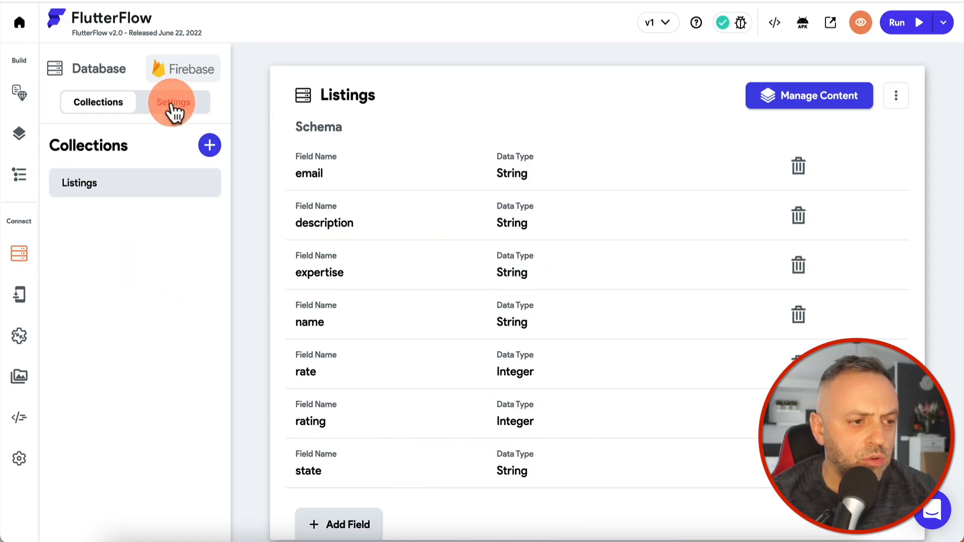
{"action": "left_click", "coordinate": [172, 103]}
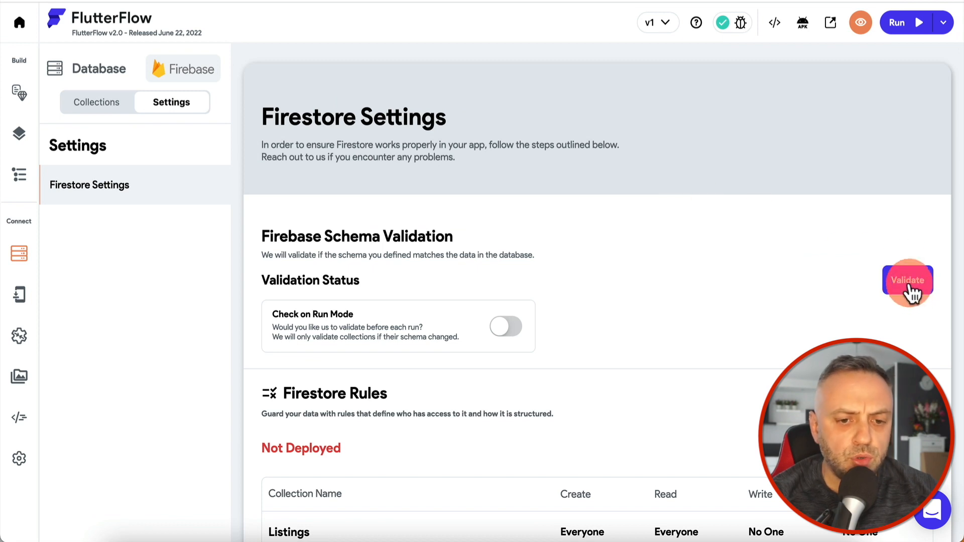
{"action": "left_click", "coordinate": [909, 287]}
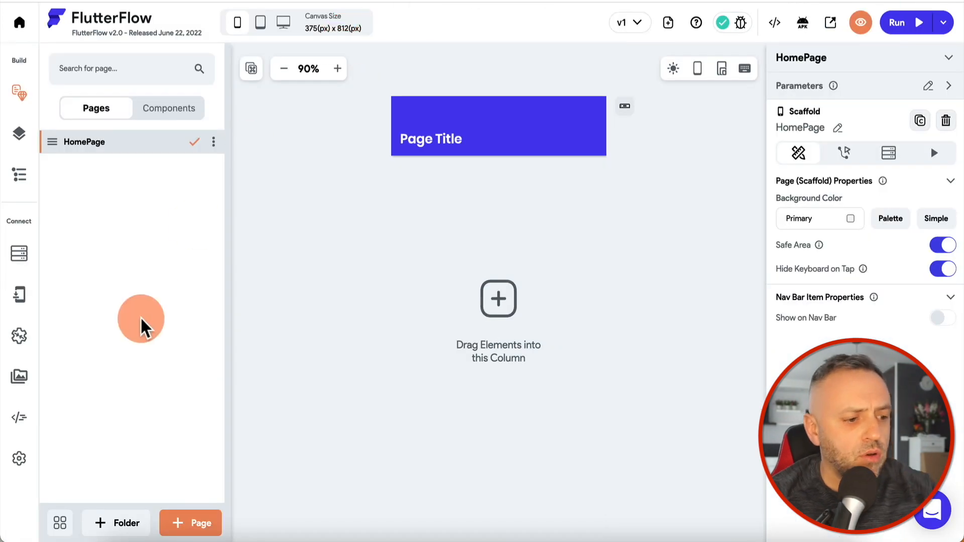
Create a blank page named ListingDetail.
{"action": "left_click", "coordinate": [185, 523]}
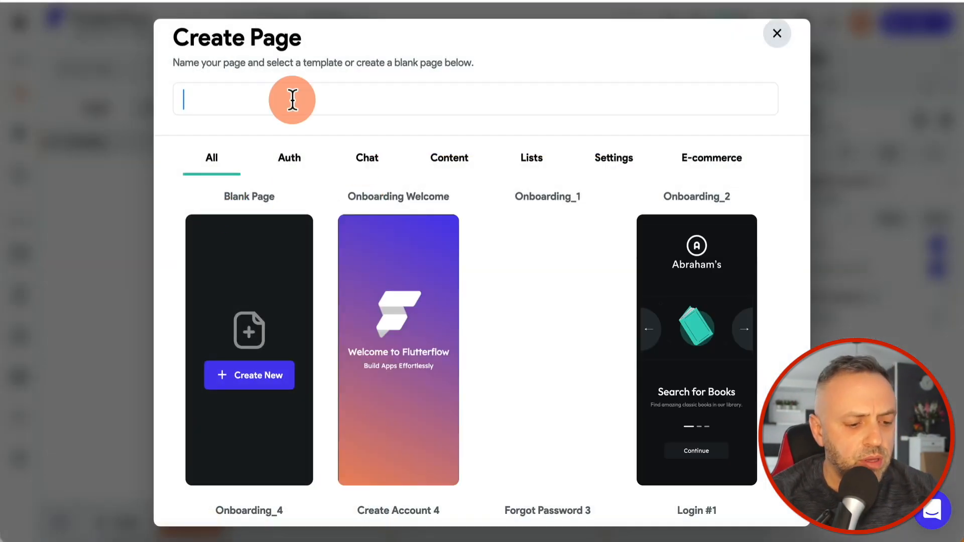
{"action": "type", "text": "Listing"}
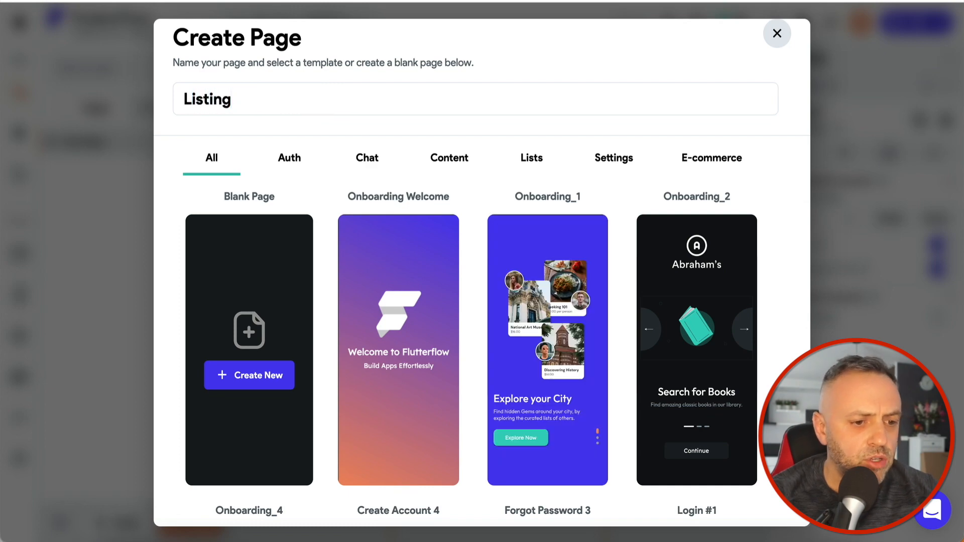
{"action": "type", "text": "Detail"}
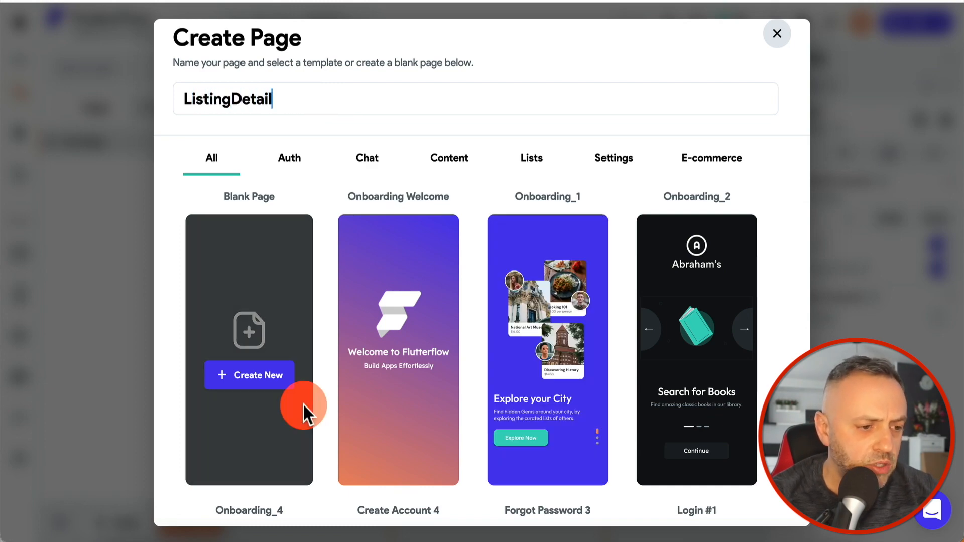
{"action": "left_click", "coordinate": [275, 375]}
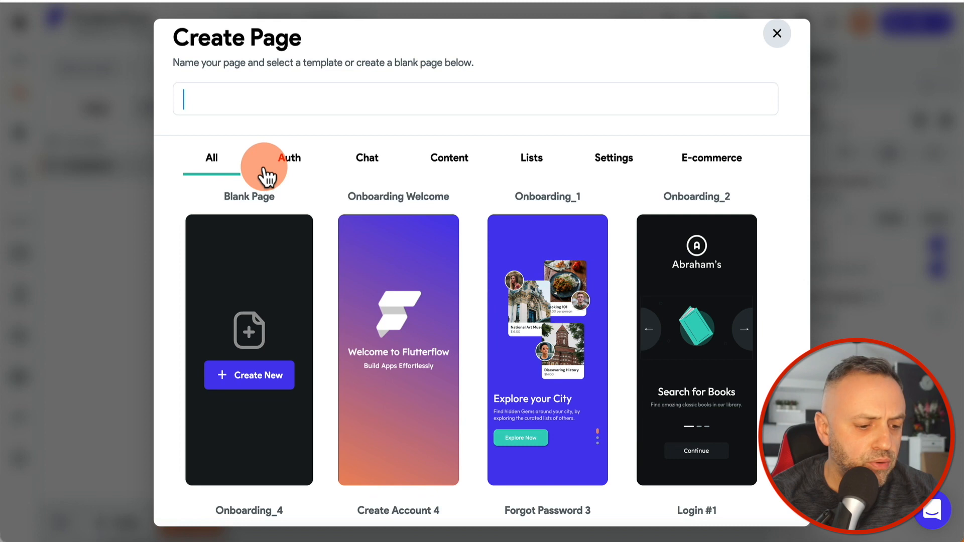
Create another blank page named ListingPurchase.
{"action": "type", "text": "P"}
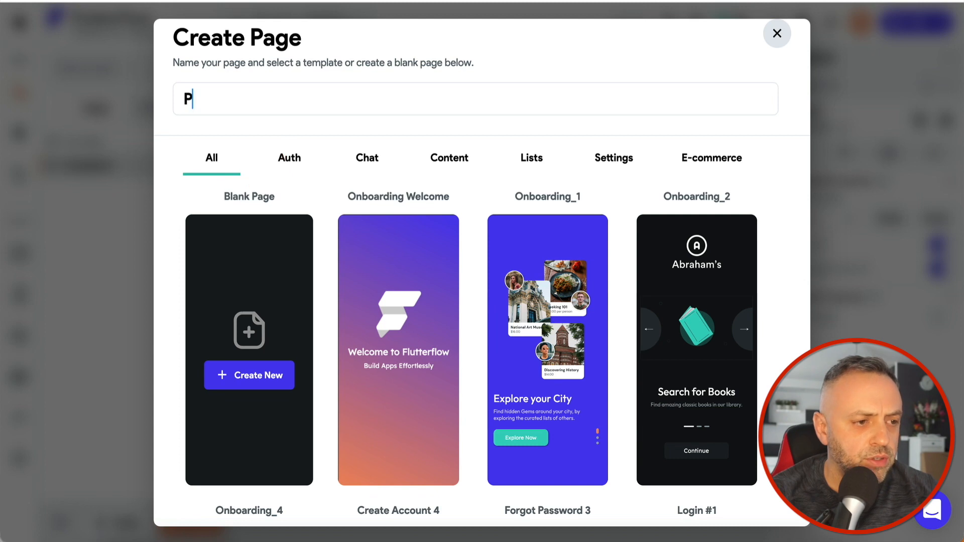
{"action": "type", "text": "urchase"}
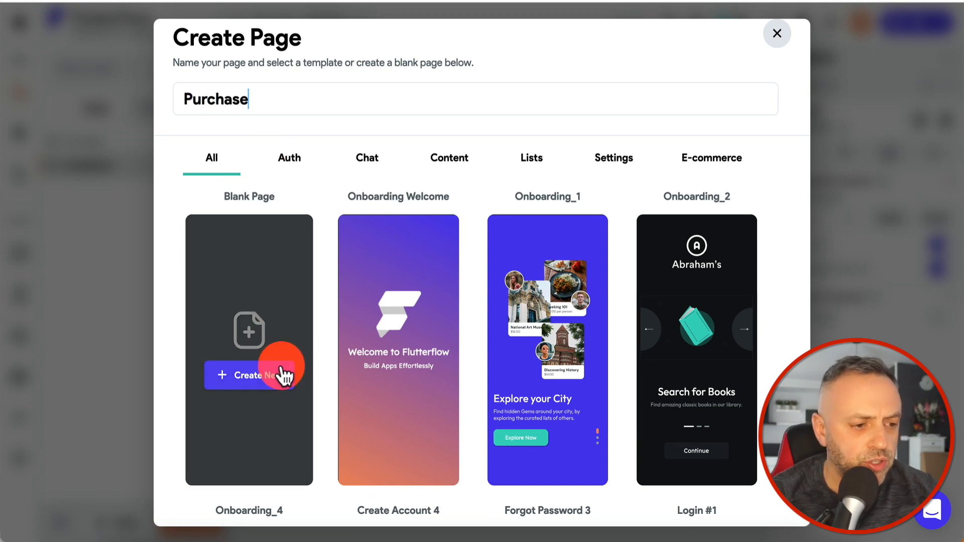
{"action": "type", "text": "Listing"}
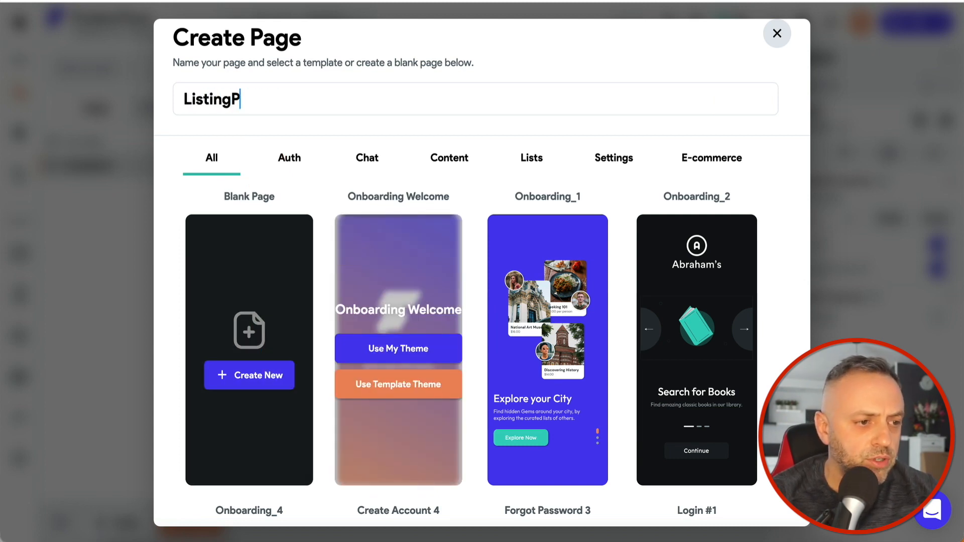
Open HomePage, search the widgets for "list" and add a ListView to the page's column.
{"action": "left_click", "coordinate": [119, 143]}
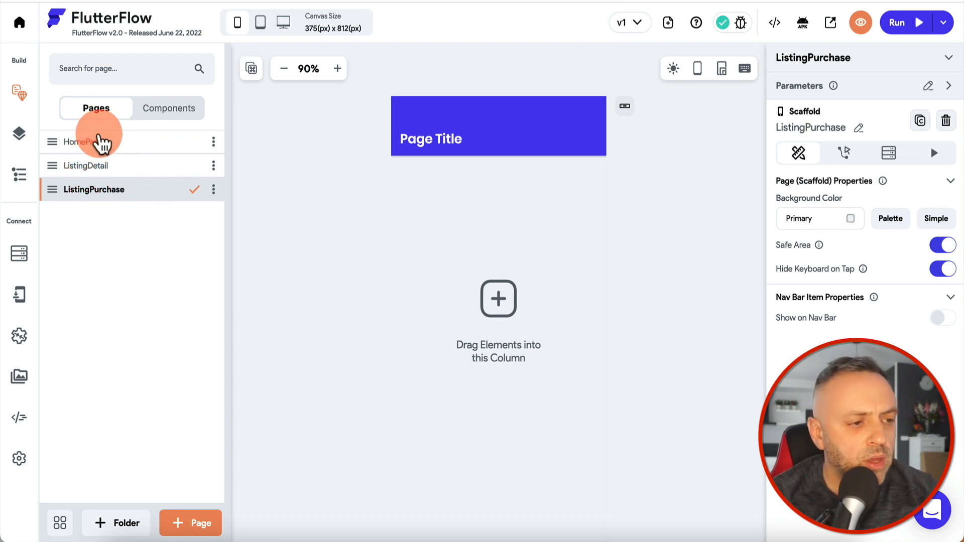
{"action": "left_click", "coordinate": [98, 136]}
{"action": "left_click", "coordinate": [437, 237]}
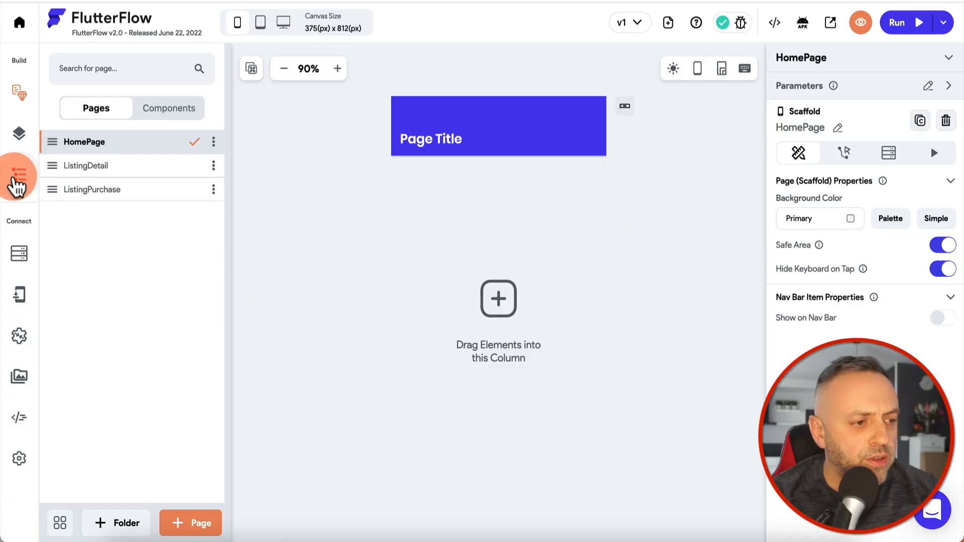
{"action": "left_click", "coordinate": [17, 174]}
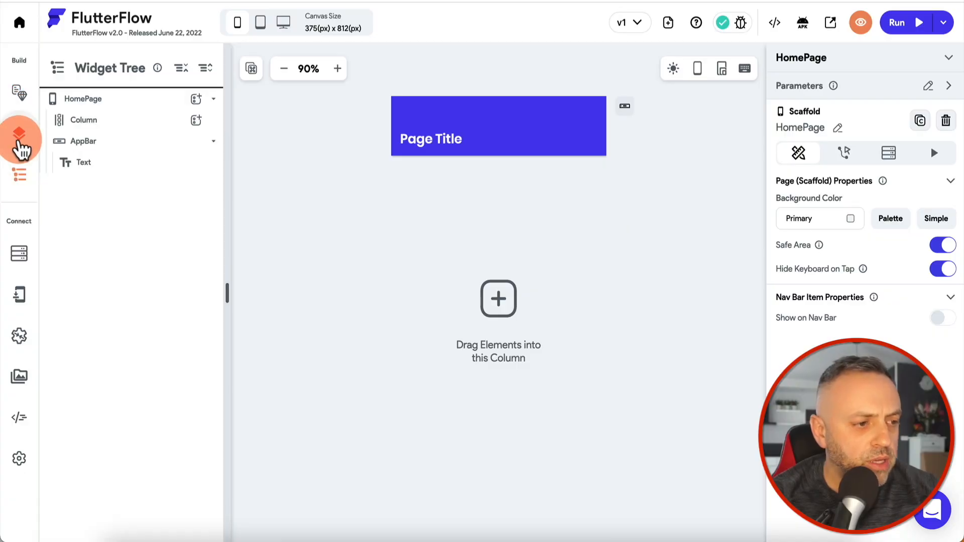
{"action": "left_click", "coordinate": [18, 132]}
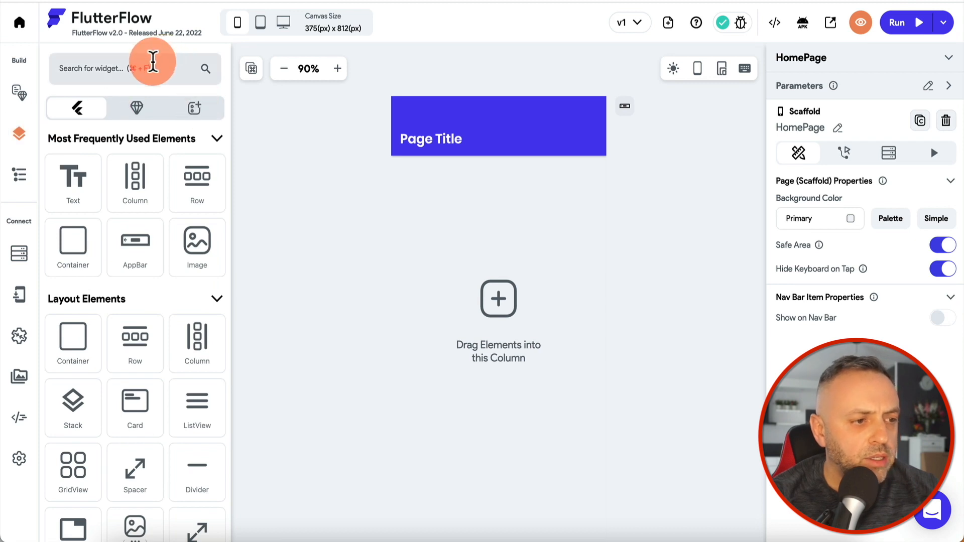
{"action": "left_click", "coordinate": [153, 64]}
{"action": "type", "text": "lis"}
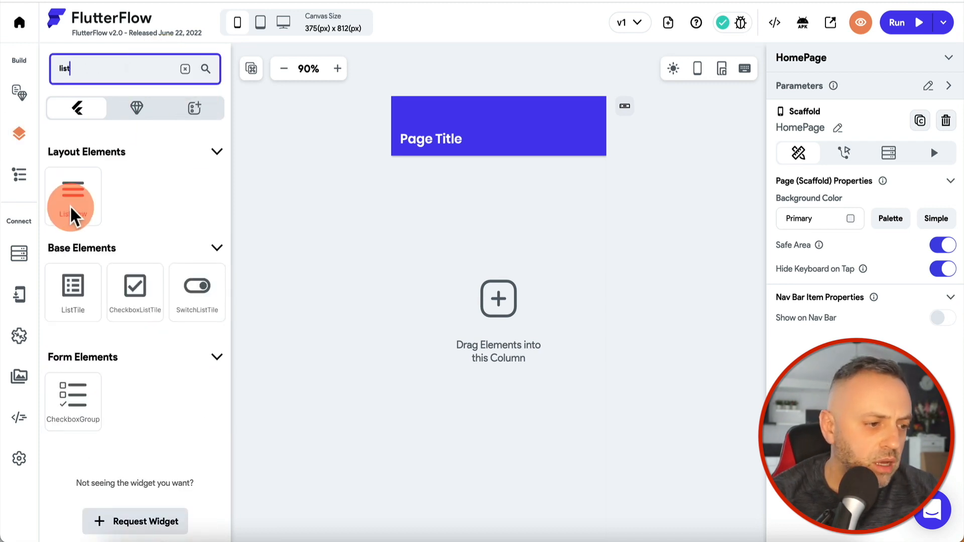
{"action": "type", "text": "t"}
{"action": "left_click", "coordinate": [73, 198]}
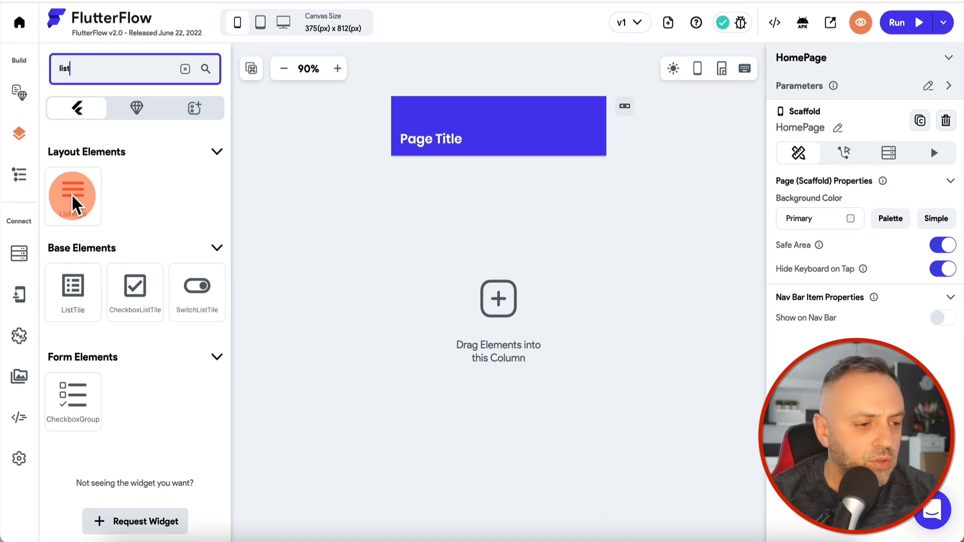
{"action": "left_click_drag", "start_coordinate": [67, 200], "coordinate": [418, 196]}
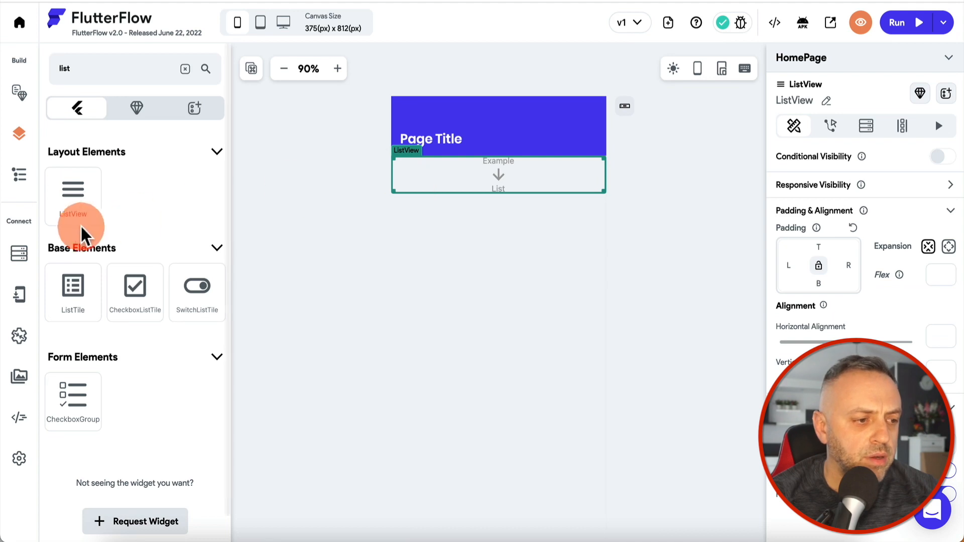
Insert the On Demand Listing card template into the ListView on HomePage.
{"action": "left_click", "coordinate": [19, 175]}
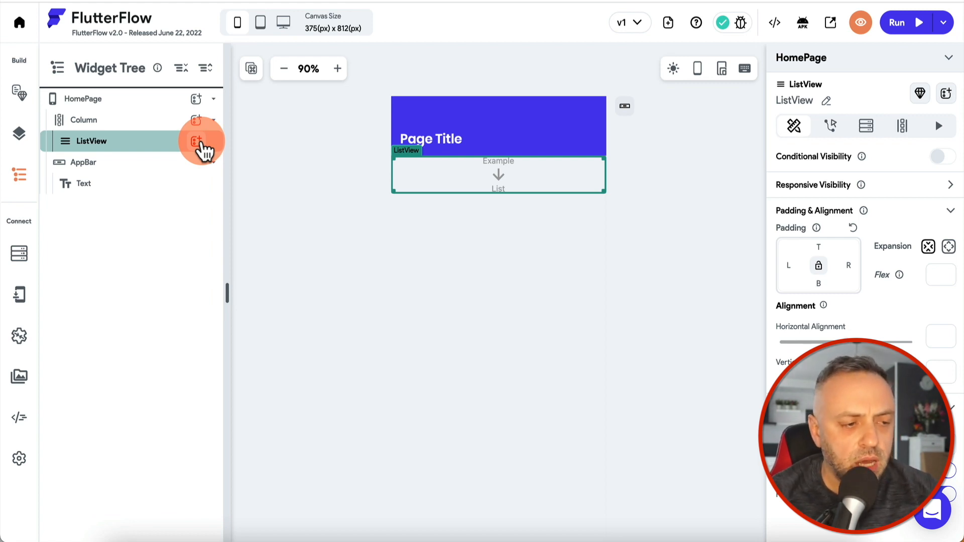
{"action": "left_click", "coordinate": [196, 142]}
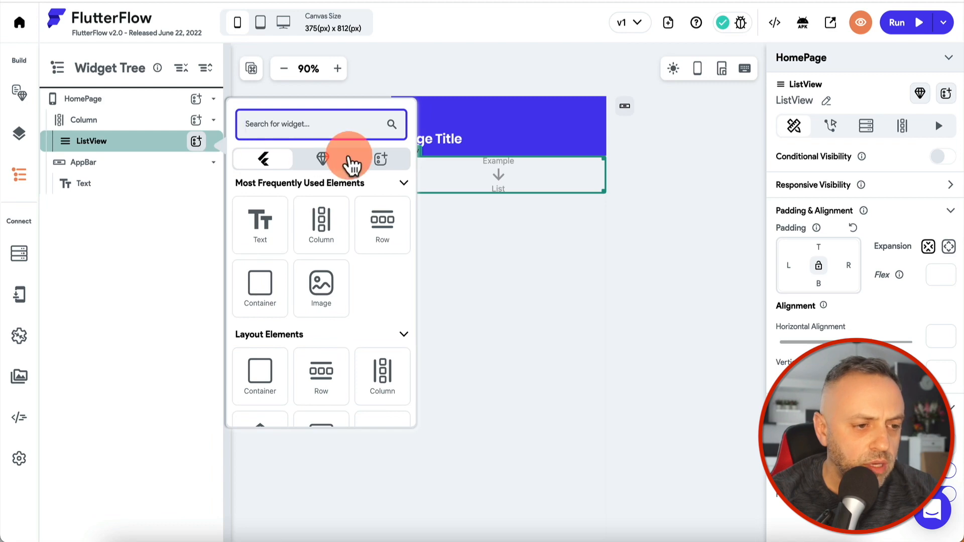
{"action": "left_click", "coordinate": [380, 161]}
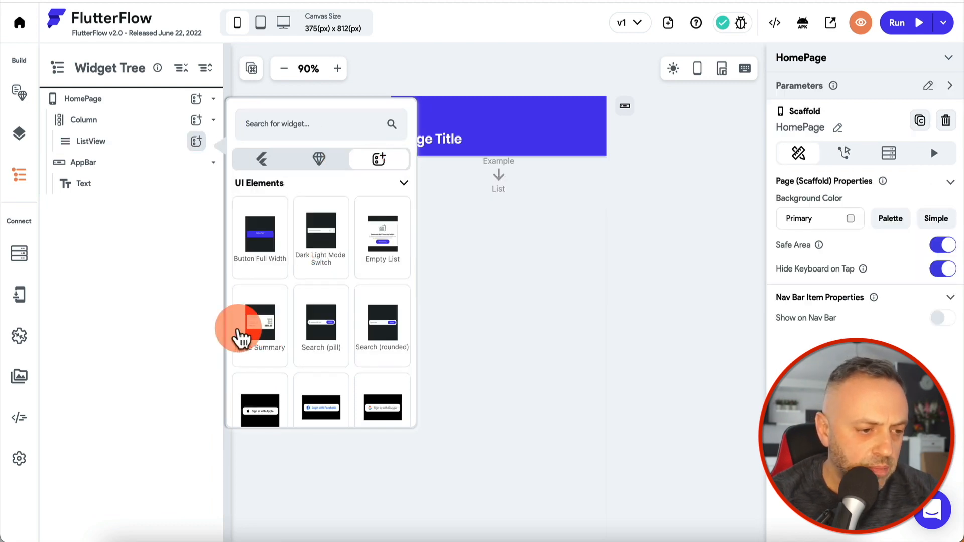
{"action": "scroll", "coordinate": [240, 329], "scroll_direction": "down", "scroll_amount": 15}
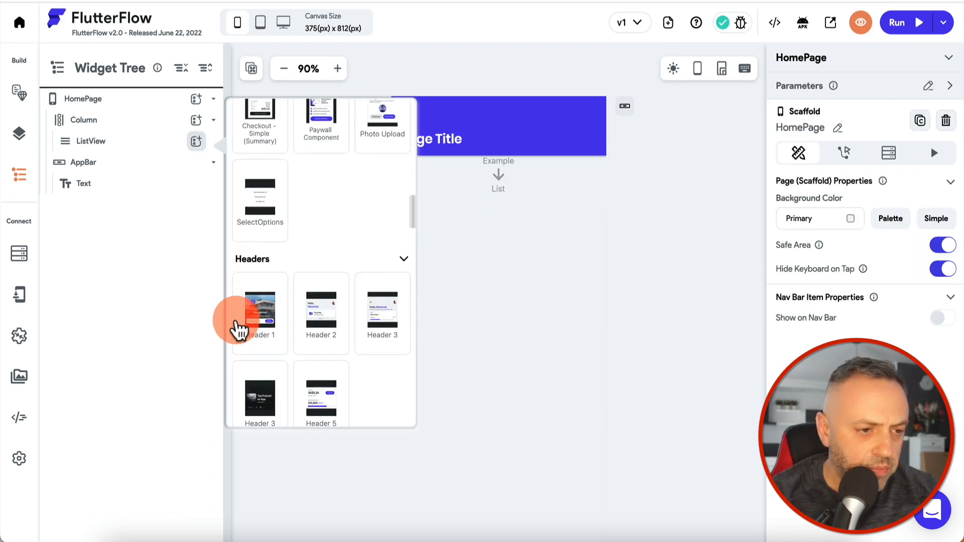
{"action": "scroll", "coordinate": [239, 329], "scroll_direction": "down", "scroll_amount": 10}
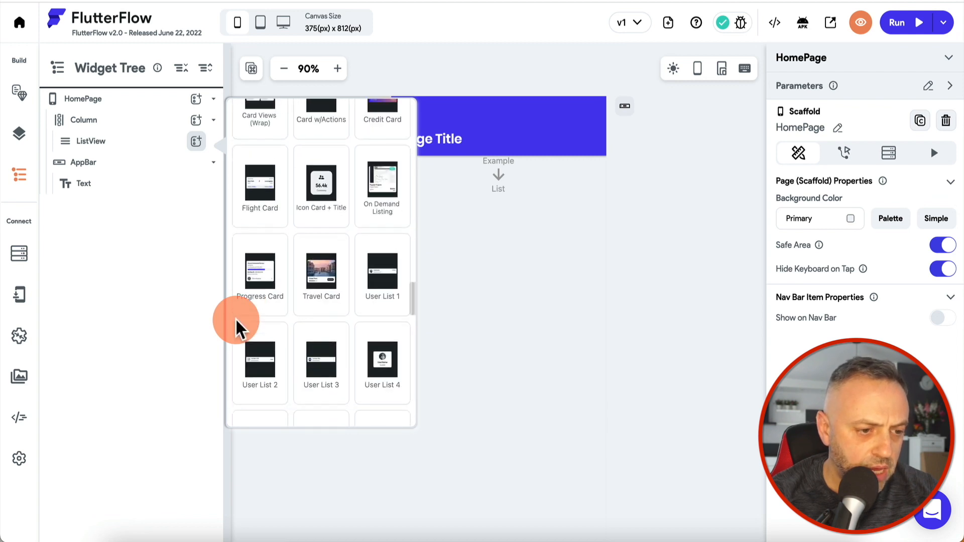
{"action": "scroll", "coordinate": [238, 325], "scroll_direction": "down", "scroll_amount": 8}
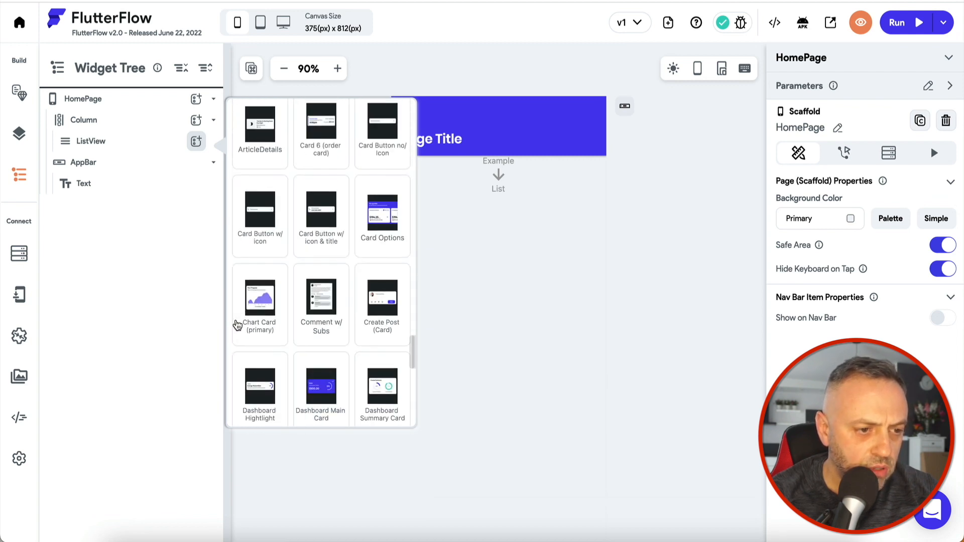
{"action": "scroll", "coordinate": [238, 325], "scroll_direction": "up", "scroll_amount": 1}
{"action": "scroll", "coordinate": [237, 325], "scroll_direction": "down", "scroll_amount": 5}
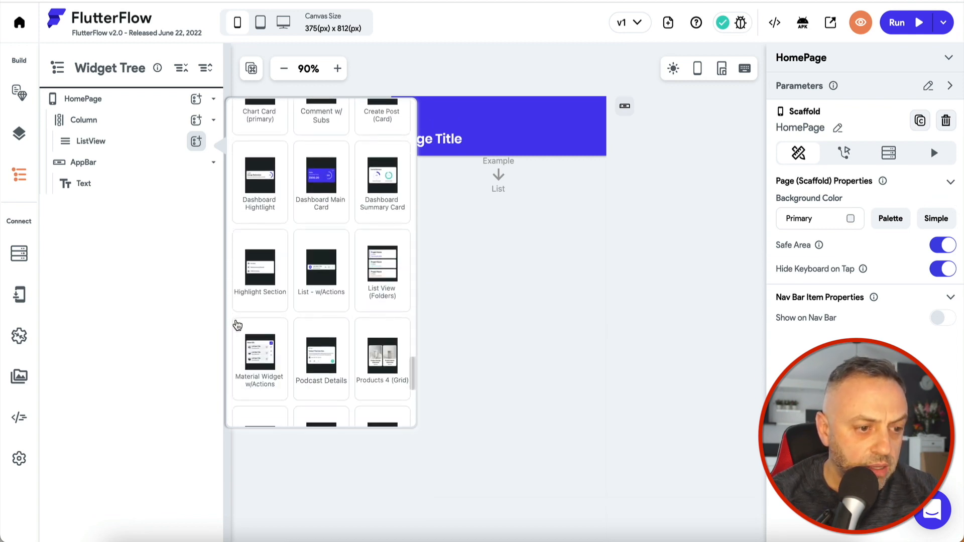
{"action": "scroll", "coordinate": [238, 326], "scroll_direction": "down", "scroll_amount": 7}
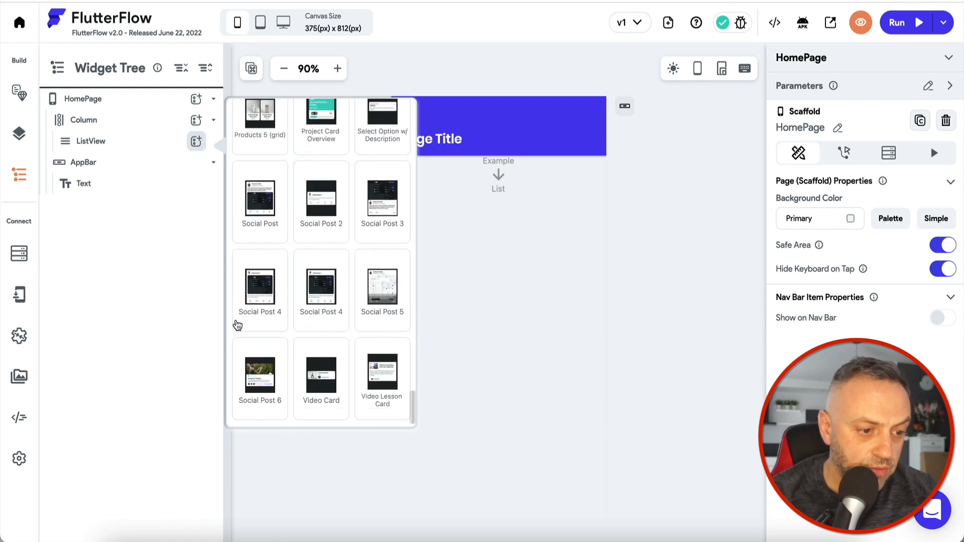
{"action": "scroll", "coordinate": [237, 325], "scroll_direction": "down", "scroll_amount": 1}
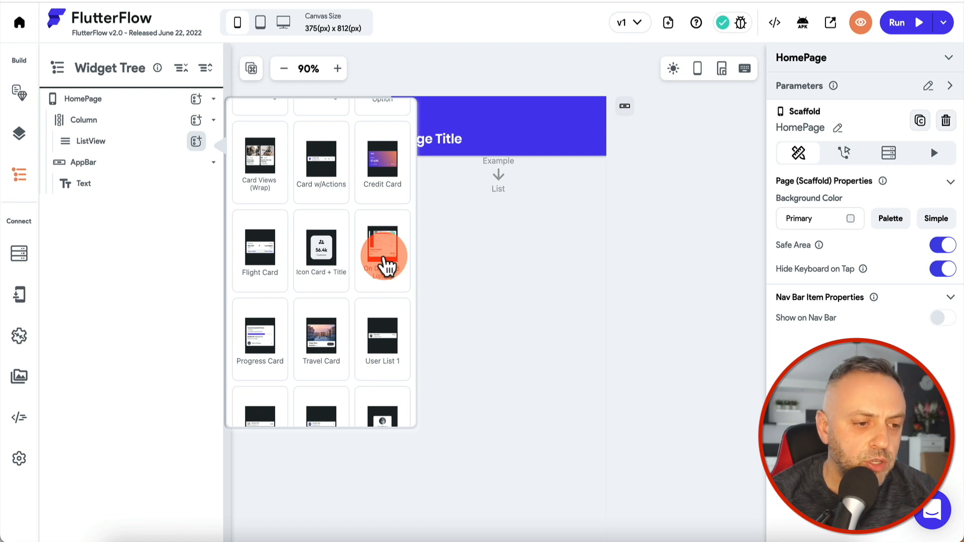
{"action": "left_click", "coordinate": [387, 265]}
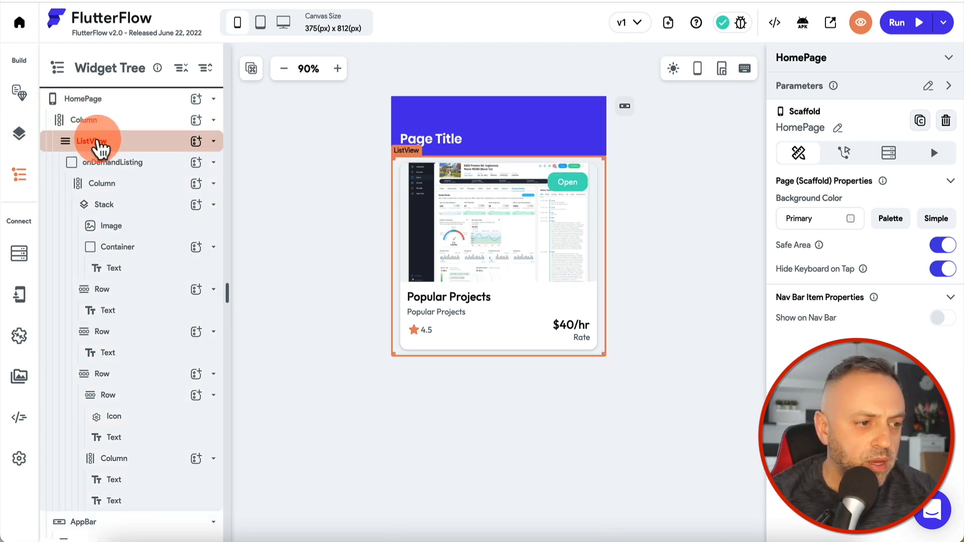
Give the ListView a Query Collection backend query on Listings that returns a List of Documents without a limit.
{"action": "left_click", "coordinate": [100, 146]}
{"action": "left_click", "coordinate": [870, 128]}
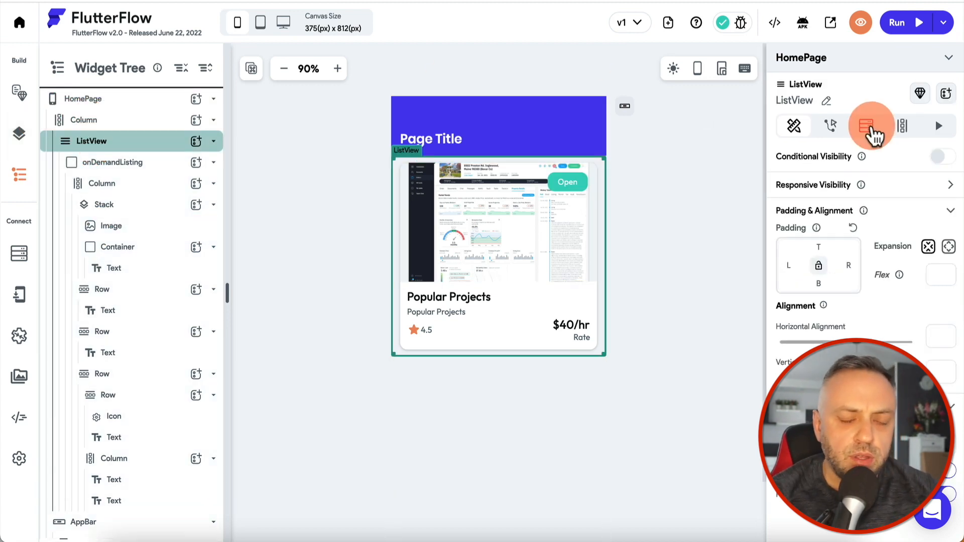
{"action": "left_click", "coordinate": [868, 132]}
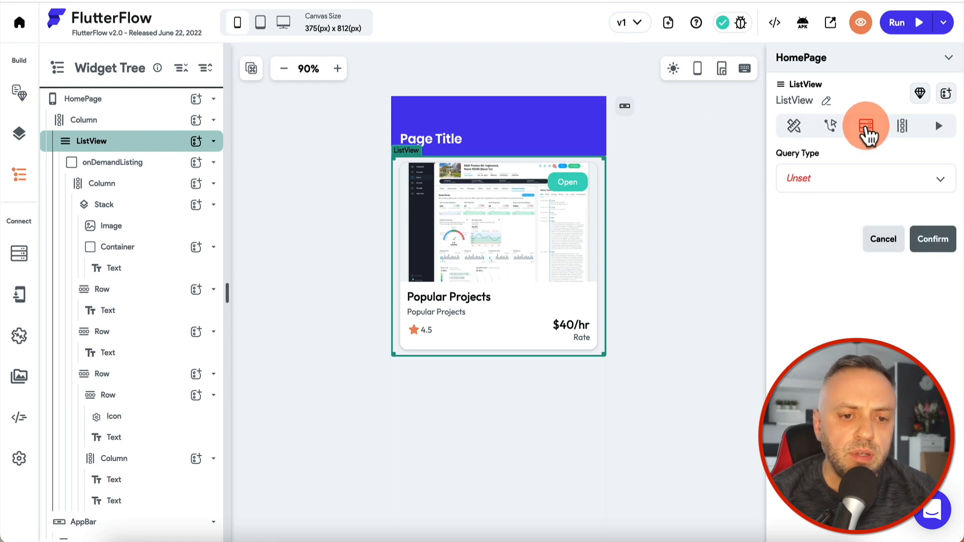
{"action": "left_click", "coordinate": [865, 194]}
{"action": "left_click", "coordinate": [835, 186]}
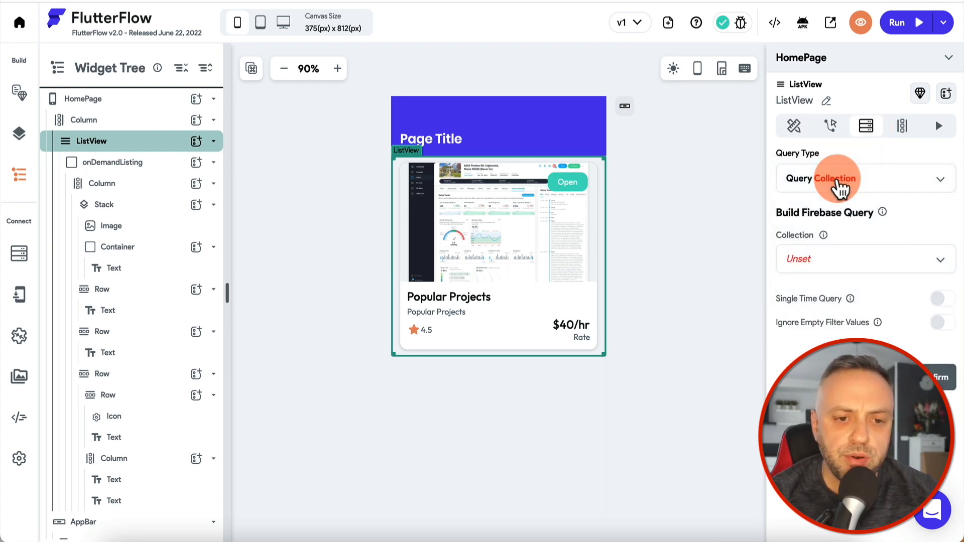
{"action": "left_click", "coordinate": [849, 269]}
{"action": "left_click", "coordinate": [848, 266]}
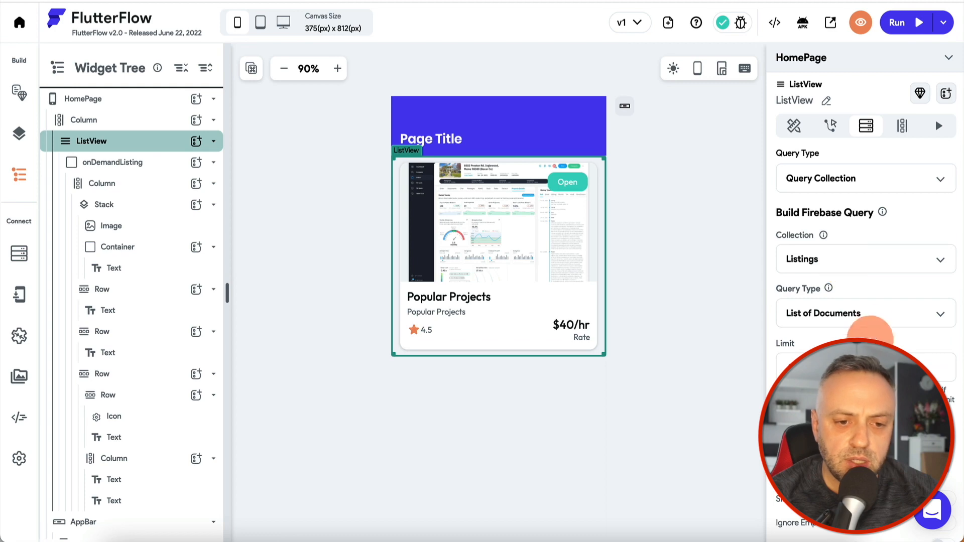
{"action": "scroll", "coordinate": [863, 301], "scroll_direction": "down", "scroll_amount": 4}
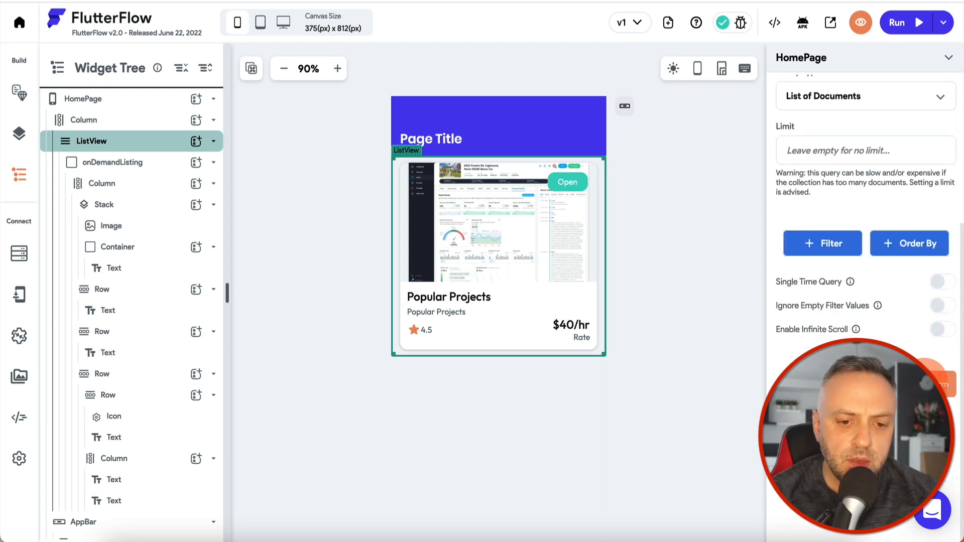
{"action": "left_click", "coordinate": [936, 383]}
{"action": "left_click", "coordinate": [559, 344]}
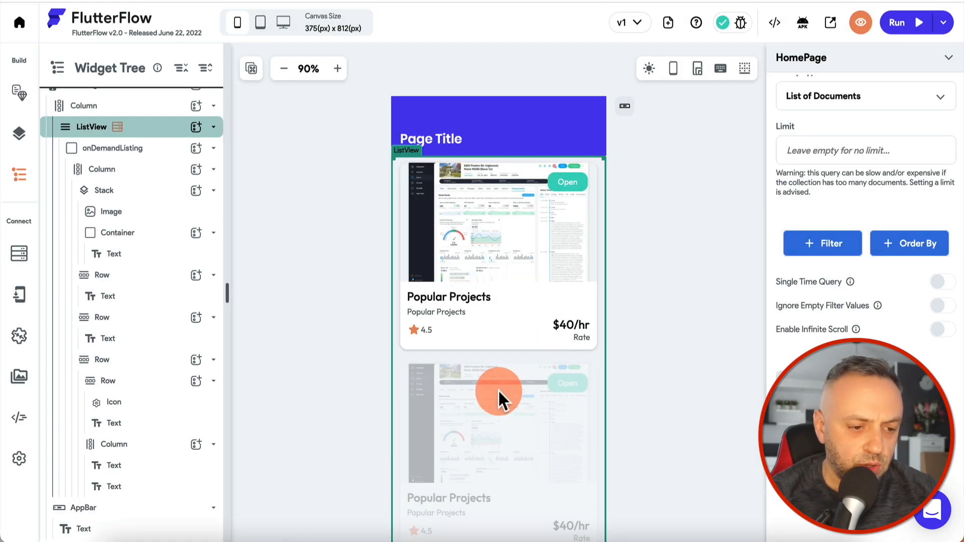
Bind the card's large "Popular Projects" heading to the description field of the ListView's Listings record.
{"action": "scroll", "coordinate": [327, 442], "scroll_direction": "down", "scroll_amount": 2}
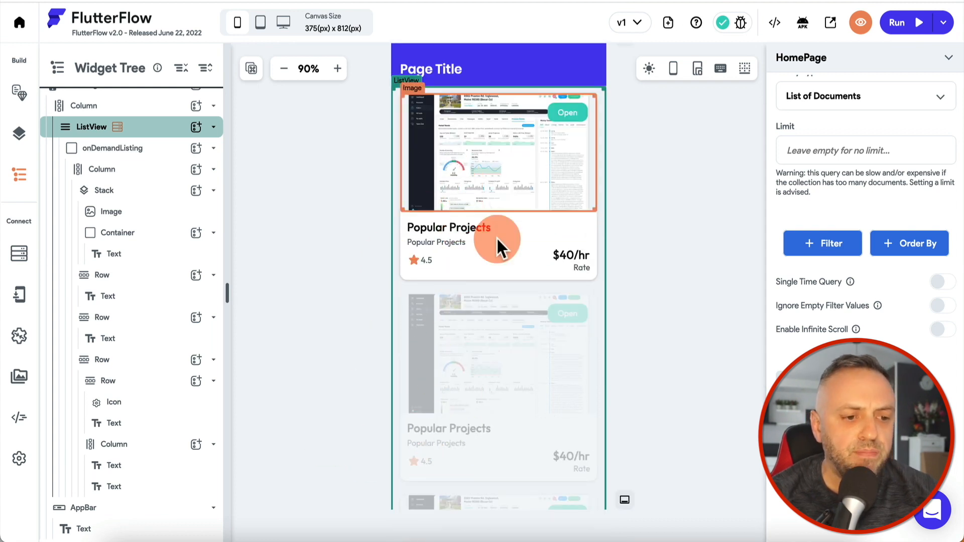
{"action": "scroll", "coordinate": [318, 301], "scroll_direction": "up", "scroll_amount": 2}
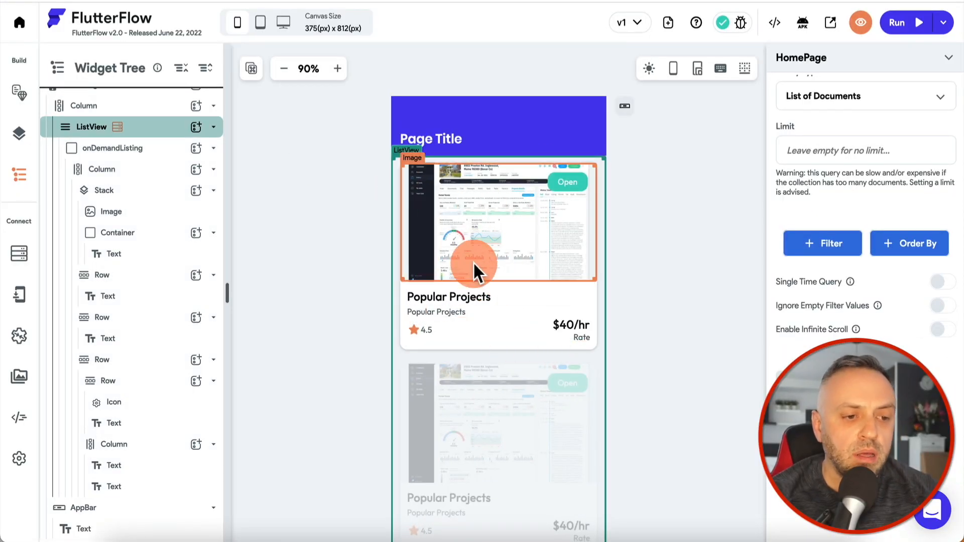
{"action": "left_click", "coordinate": [442, 299]}
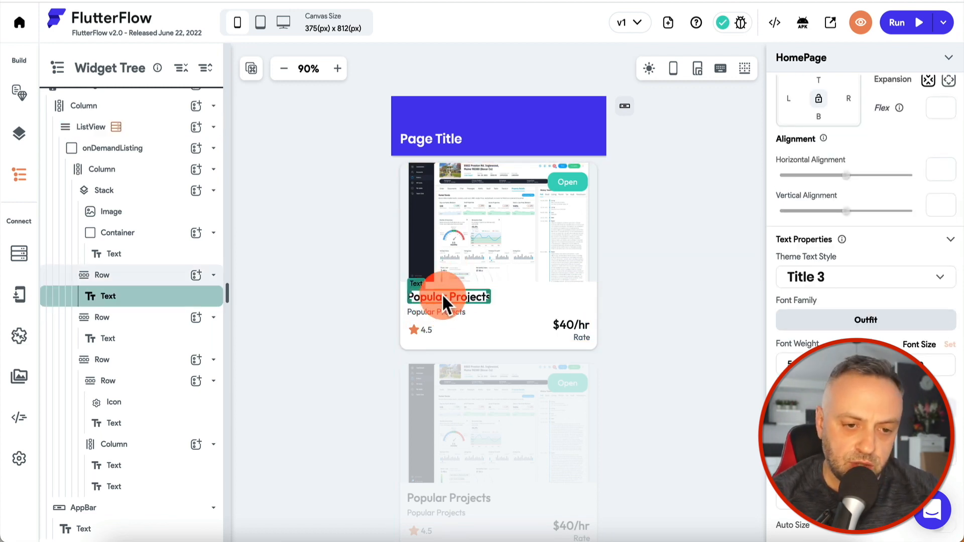
{"action": "scroll", "coordinate": [958, 168], "scroll_direction": "up", "scroll_amount": 2}
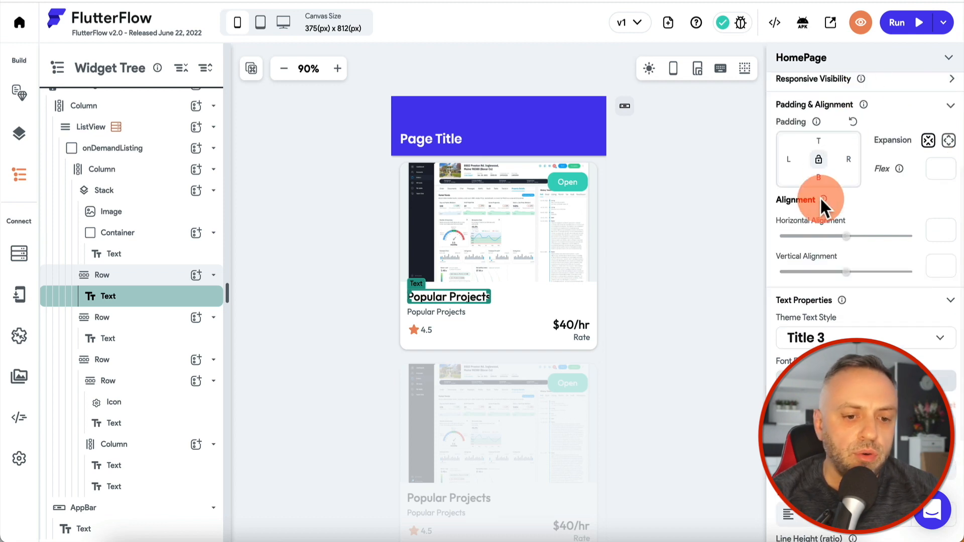
{"action": "mouse_move", "coordinate": [821, 199]}
{"action": "scroll", "coordinate": [820, 197], "scroll_direction": "up", "scroll_amount": 5}
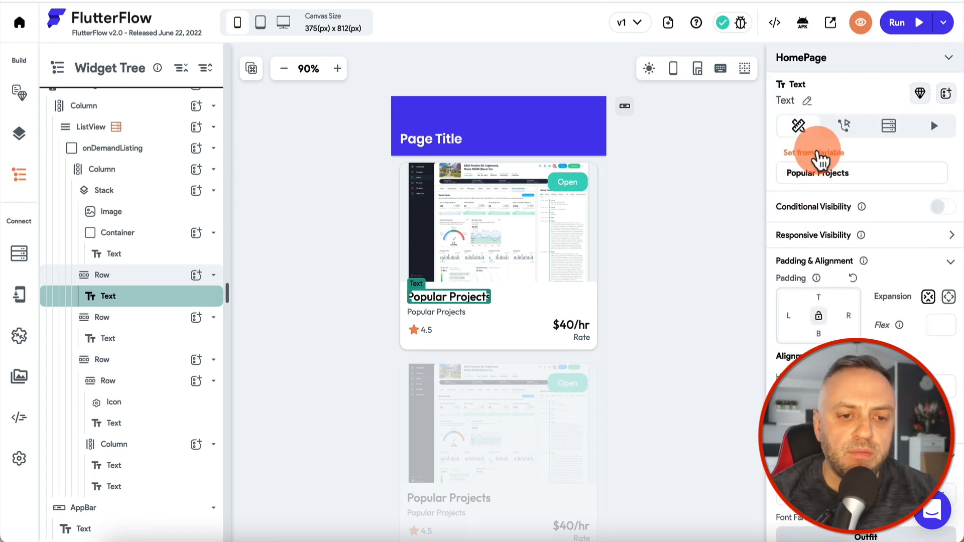
{"action": "left_click", "coordinate": [819, 158]}
{"action": "left_click", "coordinate": [831, 185]}
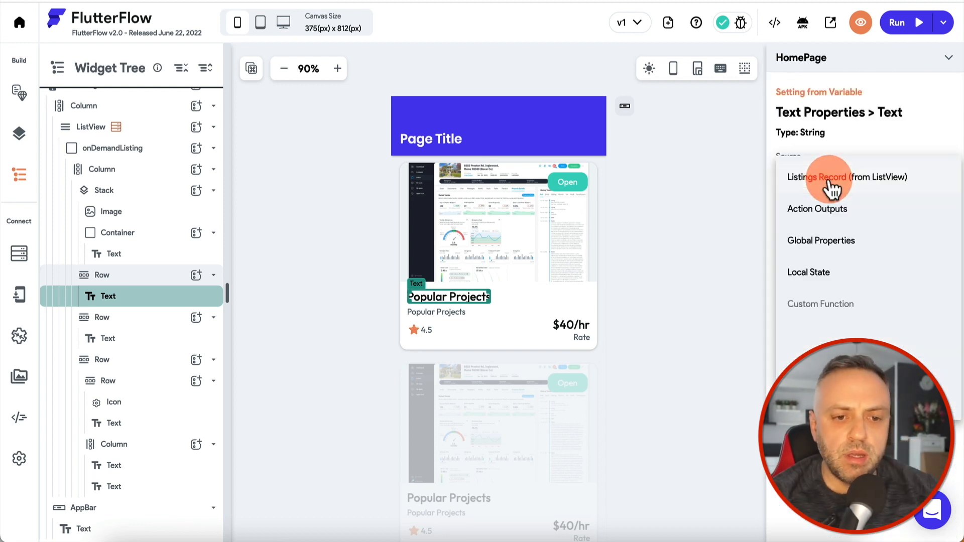
{"action": "left_click", "coordinate": [846, 184]}
{"action": "left_click", "coordinate": [829, 231]}
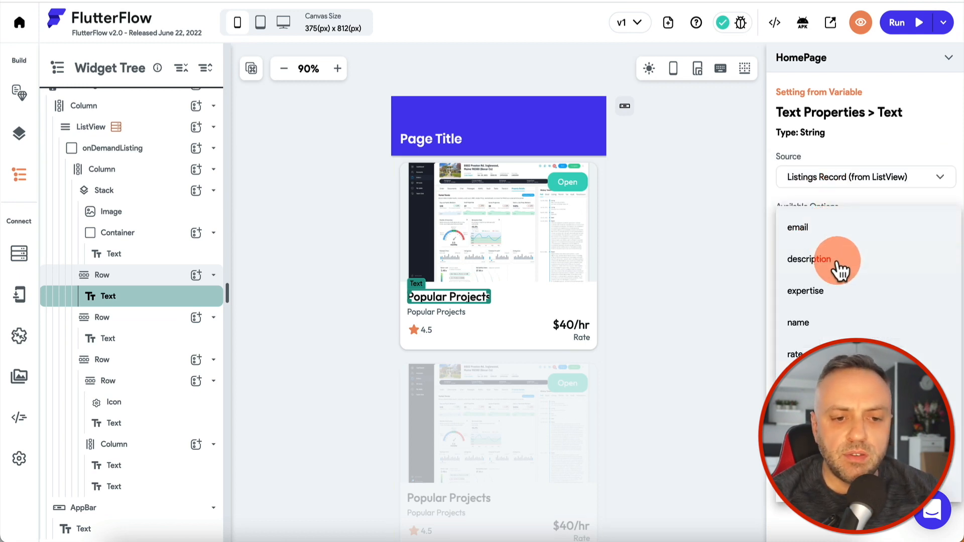
{"action": "left_click", "coordinate": [810, 259]}
{"action": "left_click", "coordinate": [930, 334]}
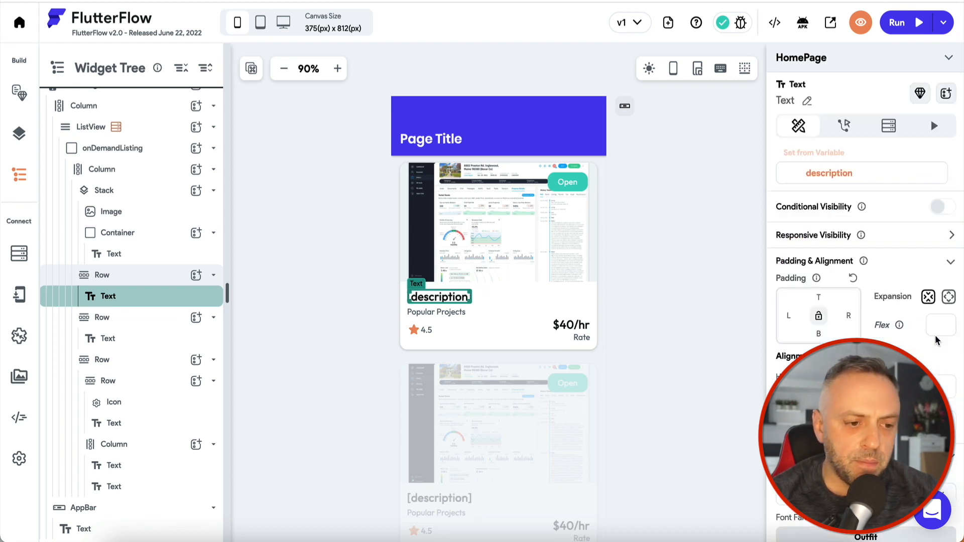
Bind the small "Popular Projects" subtitle beneath the card's heading to the Listings record's name field.
{"action": "left_click", "coordinate": [448, 312]}
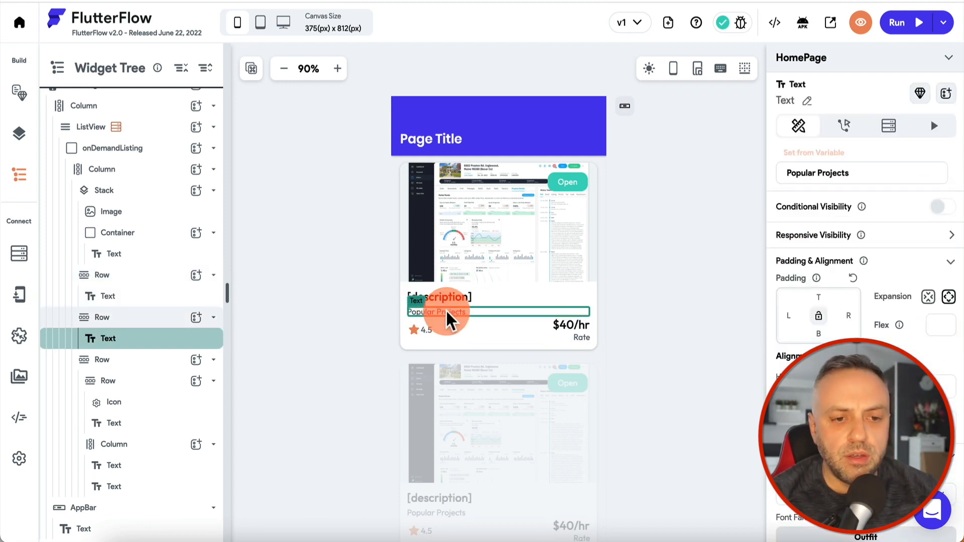
{"action": "left_click", "coordinate": [799, 153]}
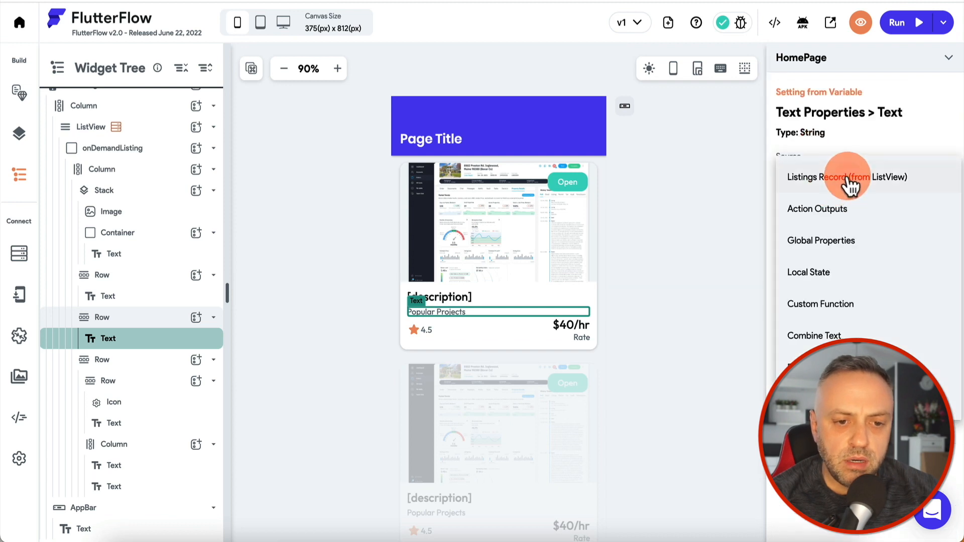
{"action": "left_click", "coordinate": [853, 181]}
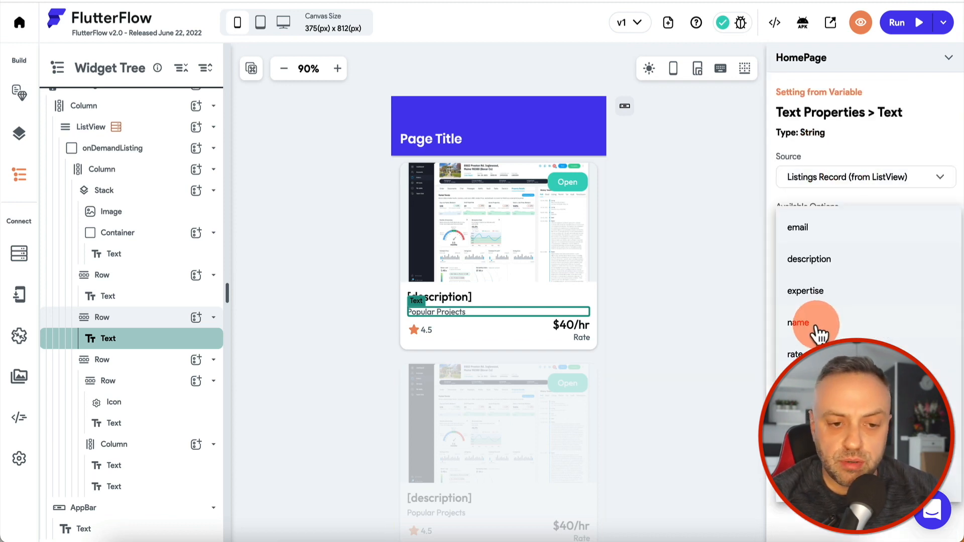
{"action": "left_click", "coordinate": [818, 326]}
Bind the text beside the star icon to the Listings record's rating field with No Formatting.
{"action": "left_click", "coordinate": [424, 329]}
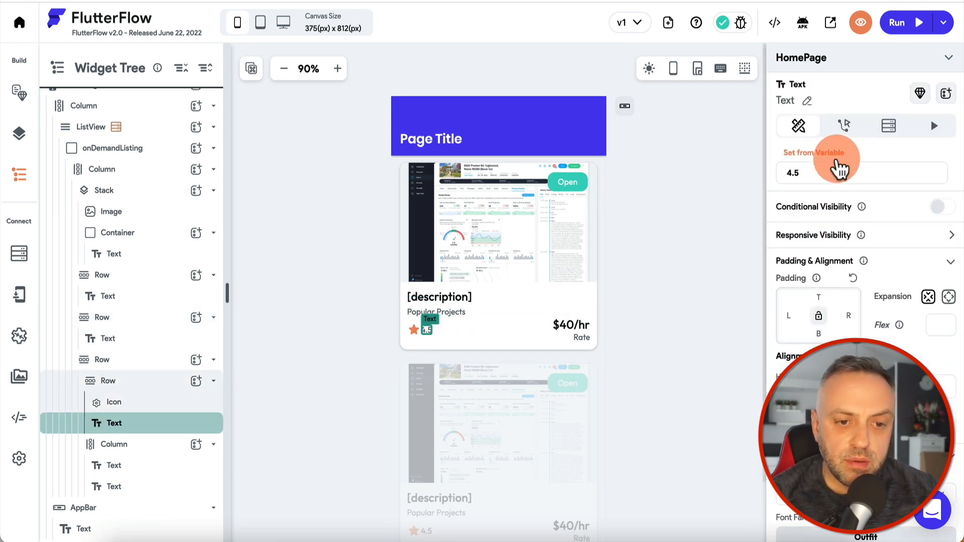
{"action": "left_click", "coordinate": [837, 168]}
{"action": "left_click", "coordinate": [851, 187]}
{"action": "left_click", "coordinate": [857, 179]}
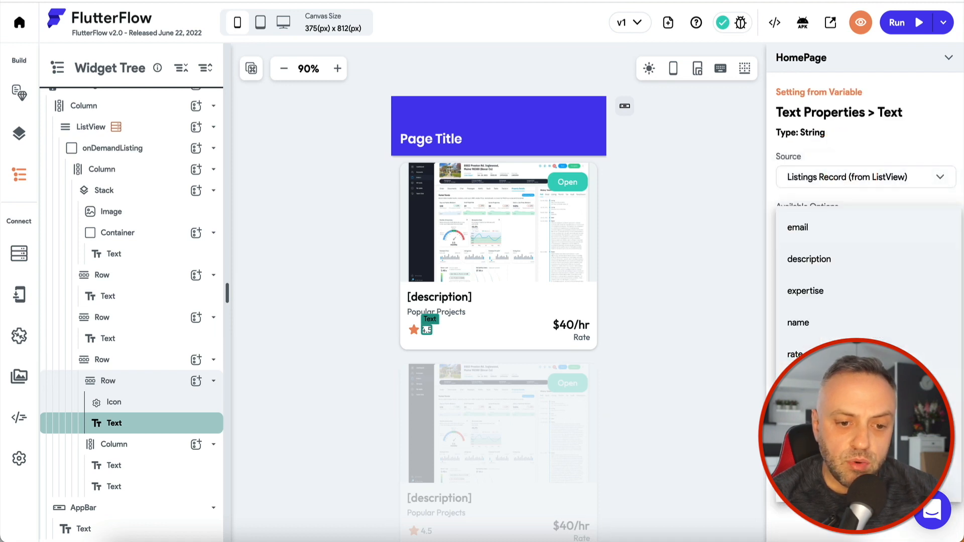
{"action": "left_click", "coordinate": [814, 386]}
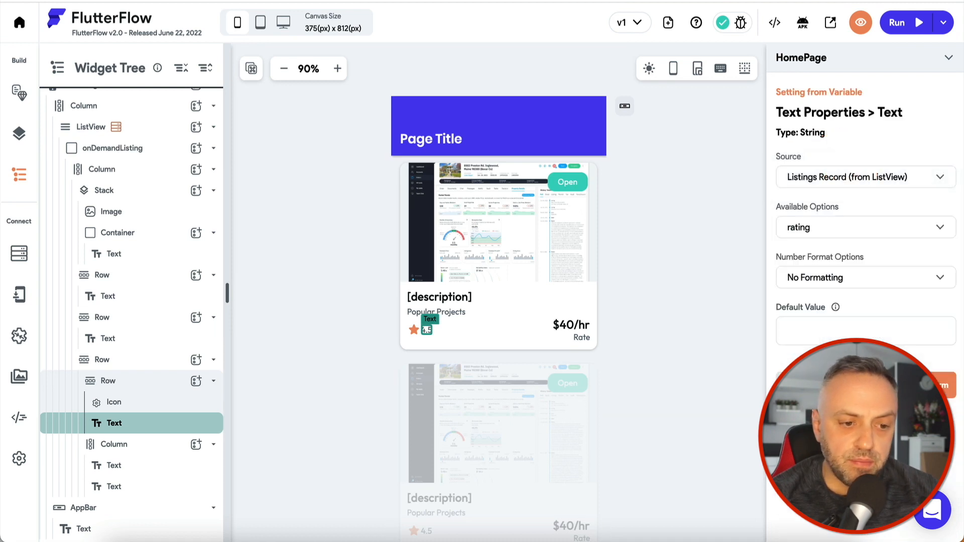
Bind the card's "$40/hr" price text to the Listings record's rate field.
{"action": "left_click", "coordinate": [572, 324]}
{"action": "left_click", "coordinate": [836, 163]}
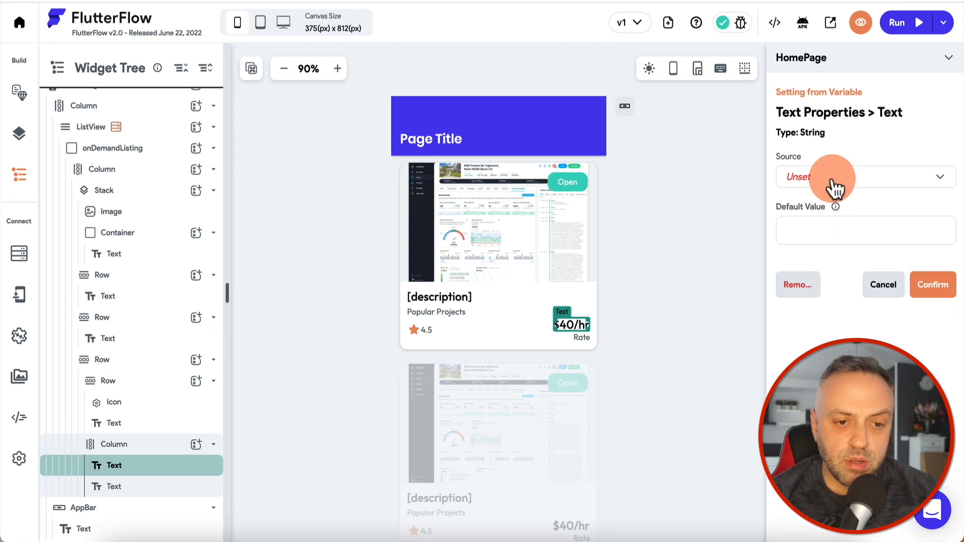
{"action": "left_click", "coordinate": [835, 187]}
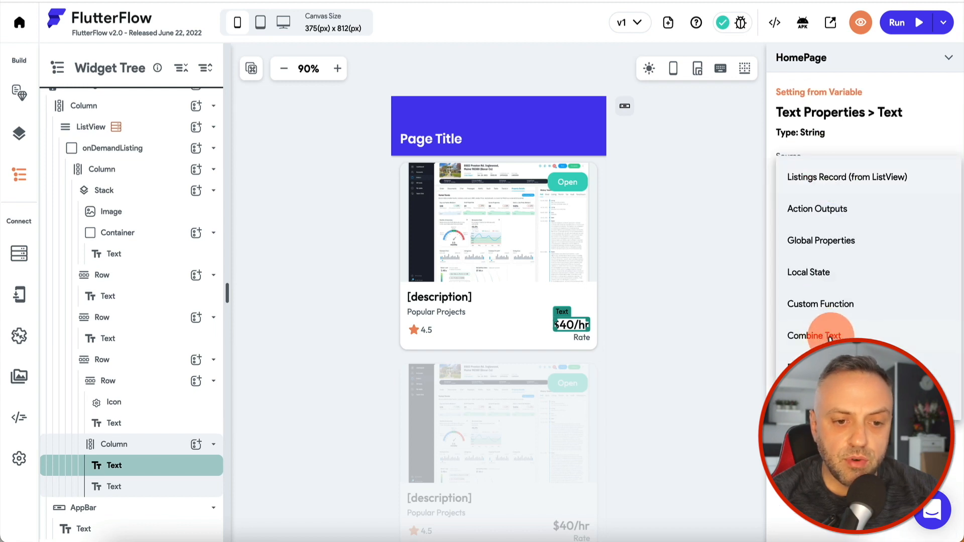
{"action": "left_click", "coordinate": [849, 180]}
{"action": "left_click", "coordinate": [926, 379]}
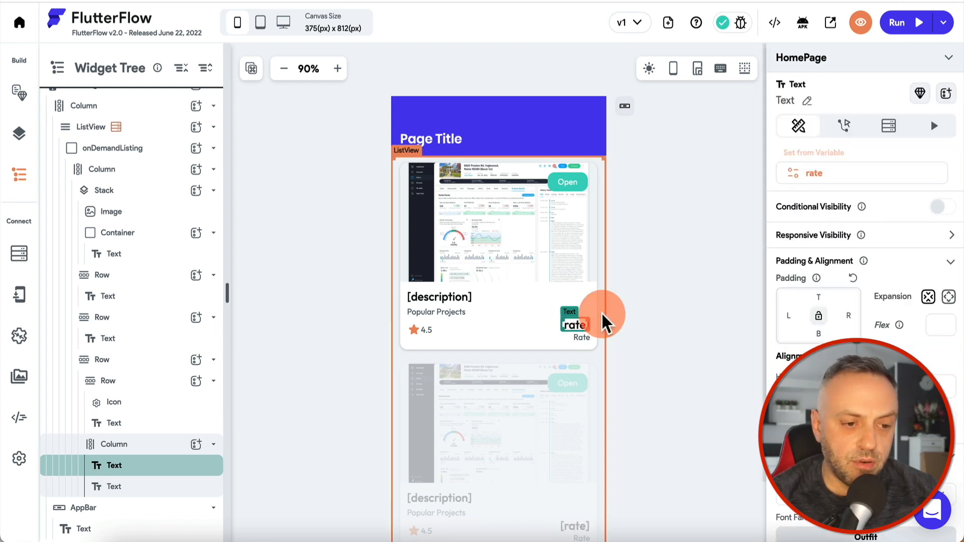
{"action": "left_click", "coordinate": [691, 247]}
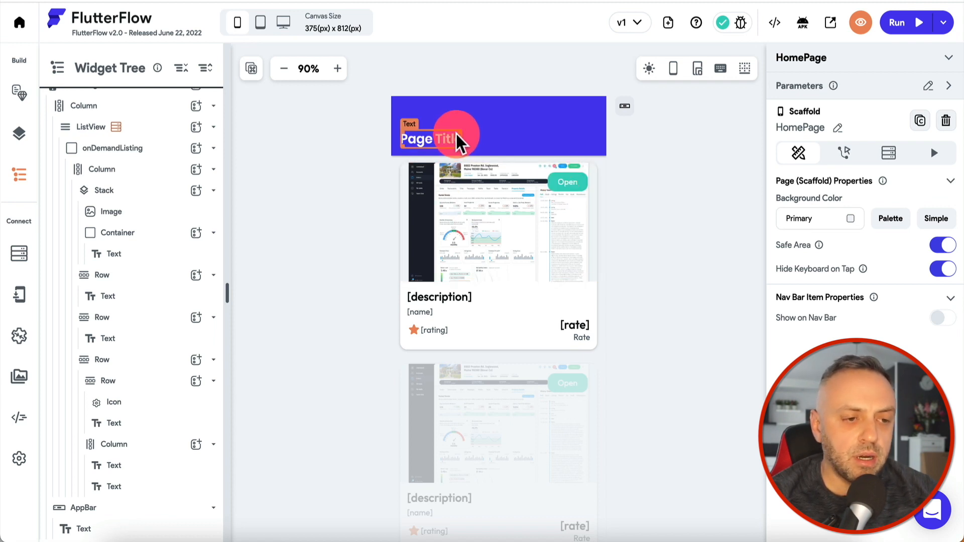
Change the HomePage app bar title text to "Listings".
{"action": "left_click", "coordinate": [449, 142]}
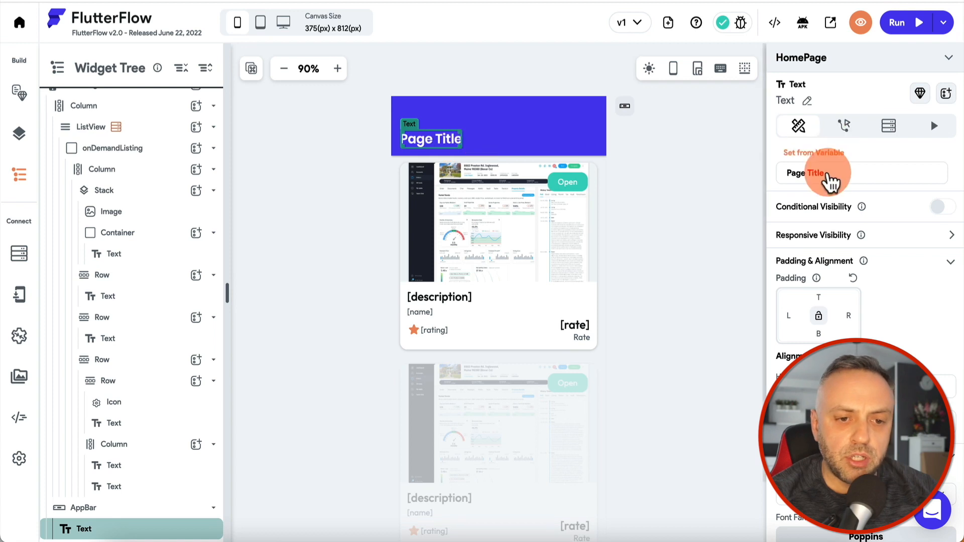
{"action": "triple_click", "coordinate": [835, 175]}
{"action": "type", "text": "Listi"}
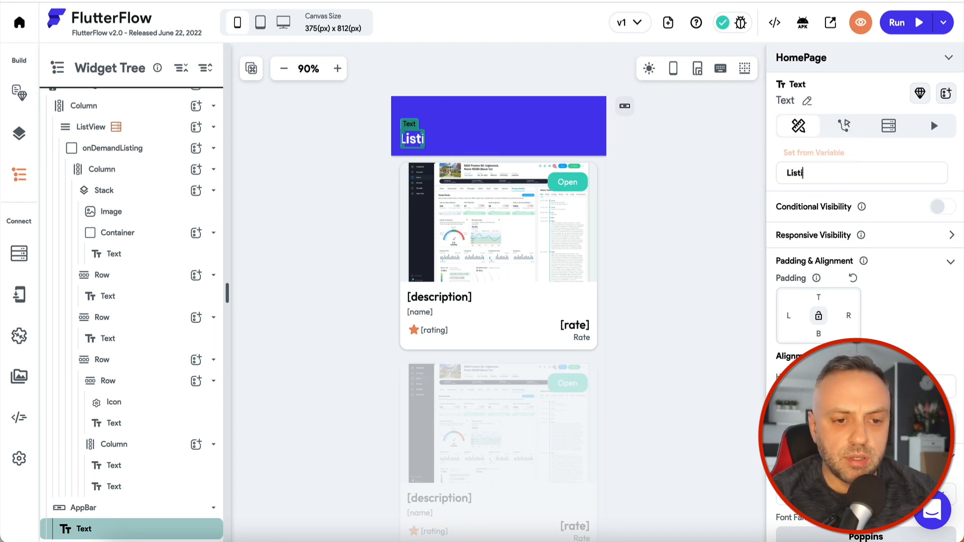
{"action": "type", "text": "ngs"}
{"action": "left_click", "coordinate": [628, 221]}
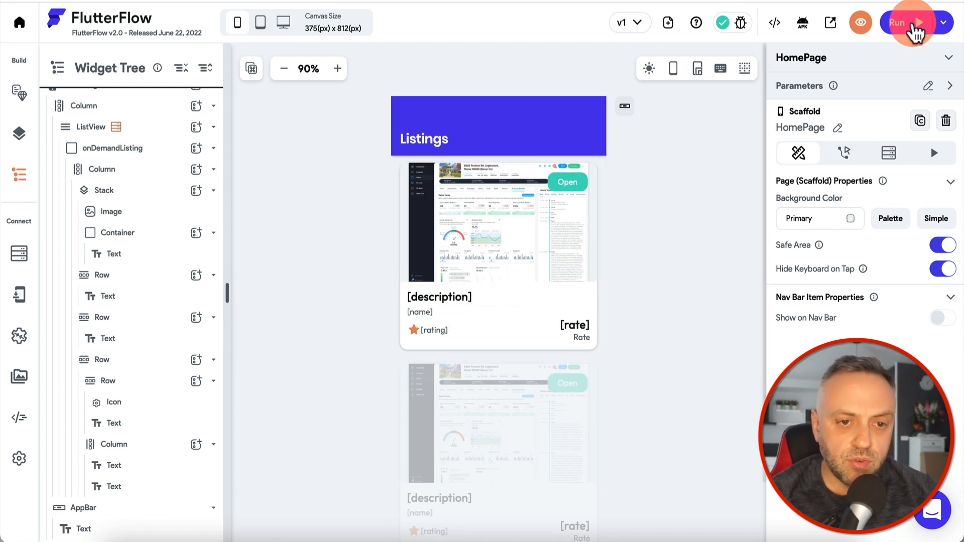
Run the app in preview and check the listing cards on the home page.
{"action": "left_click", "coordinate": [915, 25]}
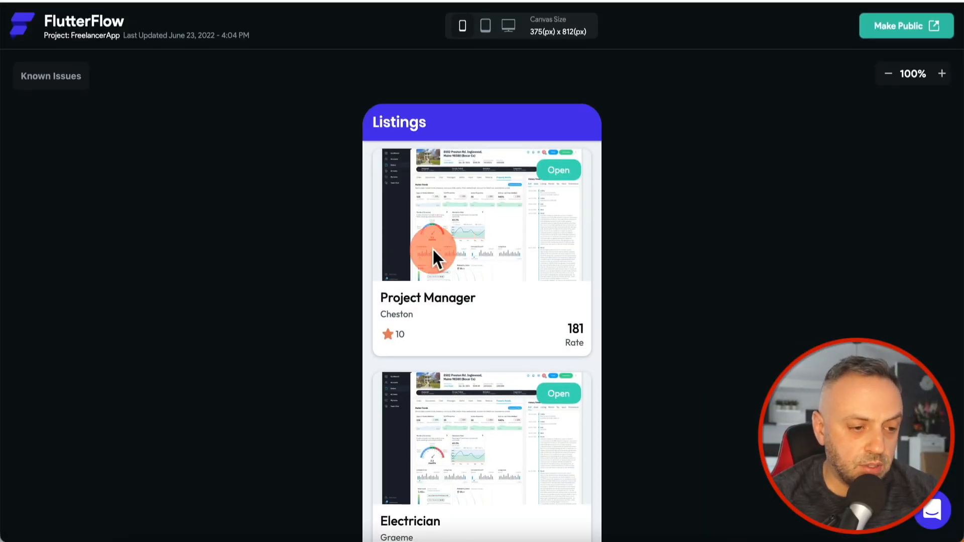
{"action": "scroll", "coordinate": [337, 295], "scroll_direction": "down", "scroll_amount": 3}
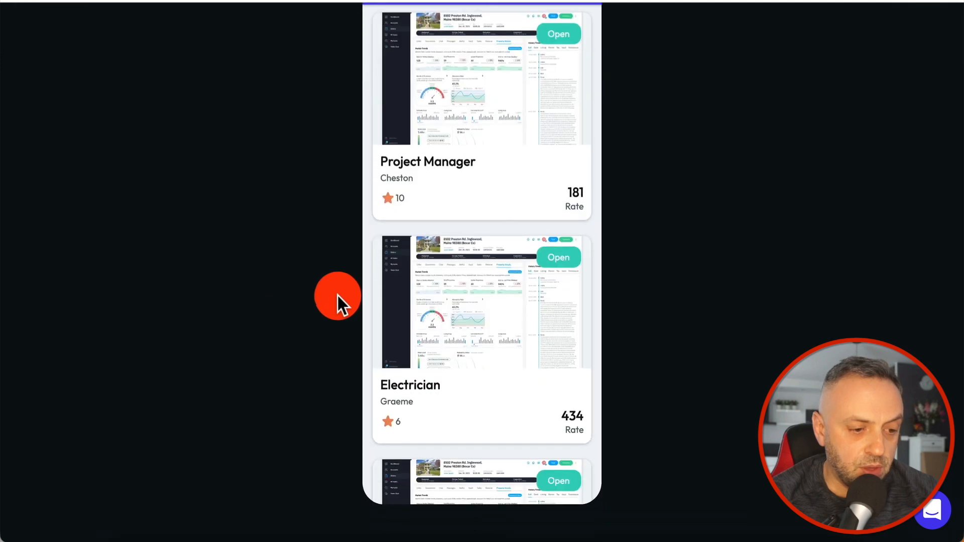
{"action": "scroll", "coordinate": [277, 309], "scroll_direction": "up", "scroll_amount": 2}
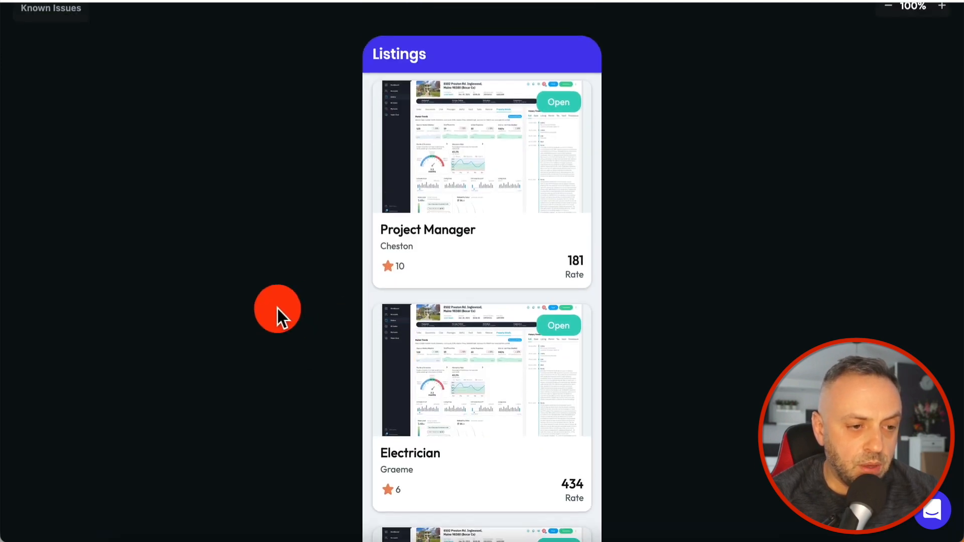
{"action": "left_click", "coordinate": [538, 22]}
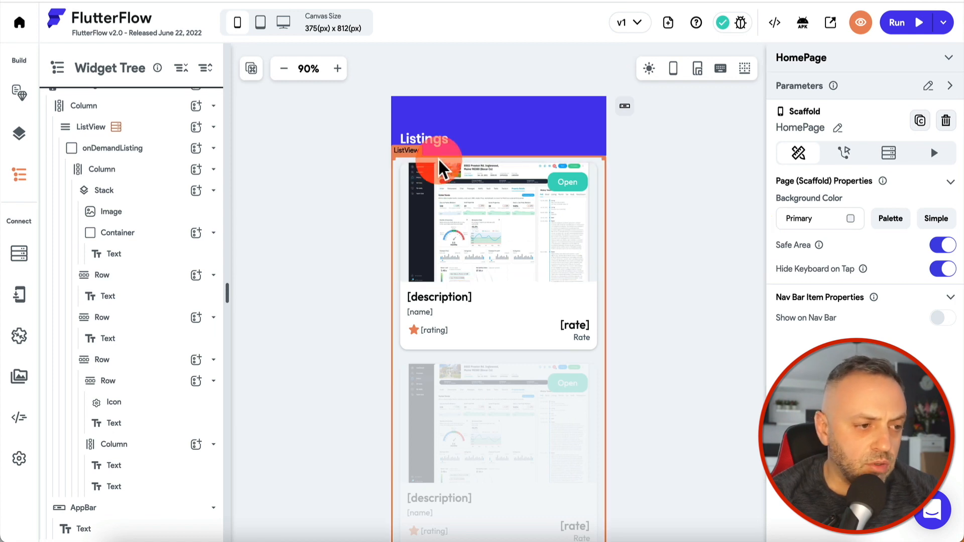
Allow scrolling on the HomePage's main Column.
{"action": "left_click", "coordinate": [160, 131]}
{"action": "scroll", "coordinate": [798, 327], "scroll_direction": "down", "scroll_amount": 5}
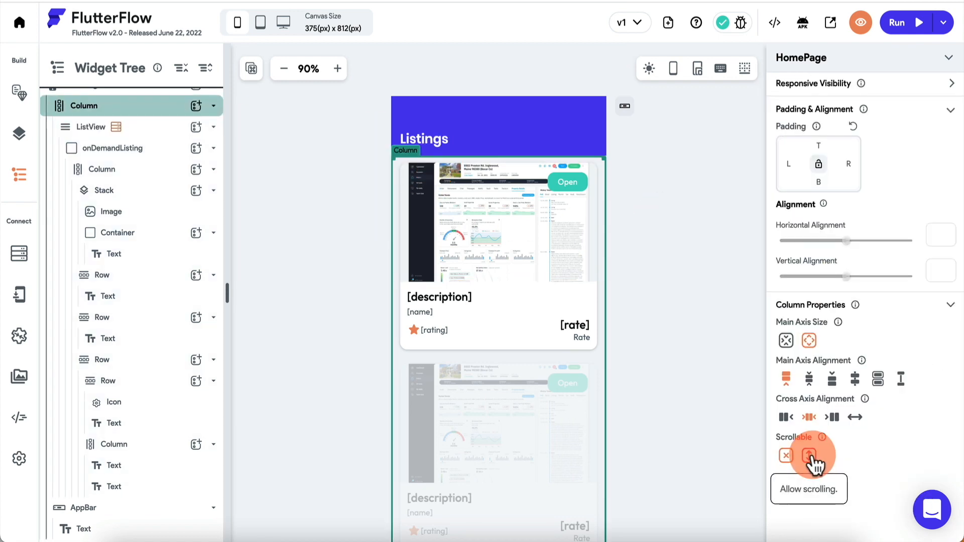
{"action": "left_click", "coordinate": [811, 457]}
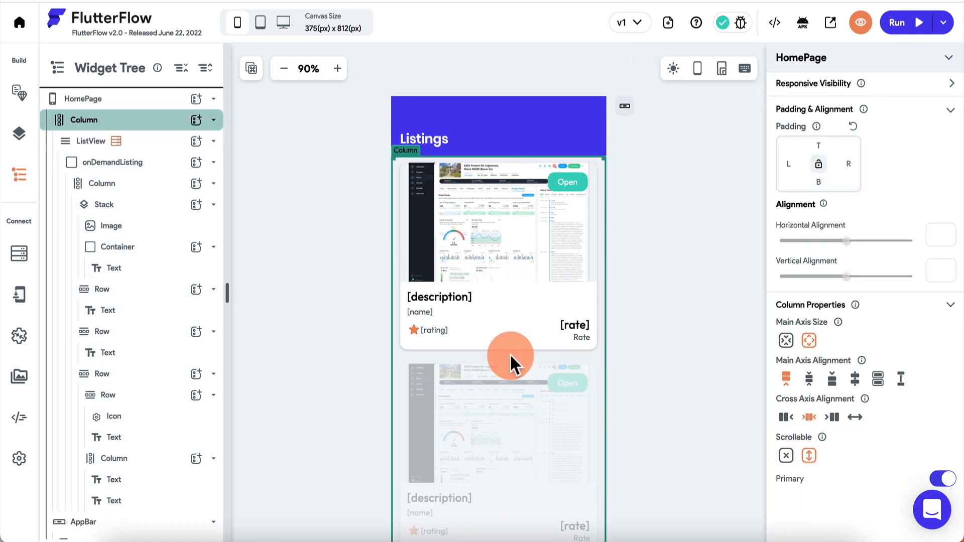
Enable Infinite Scroll for the ListView's Listings query.
{"action": "left_click", "coordinate": [151, 143]}
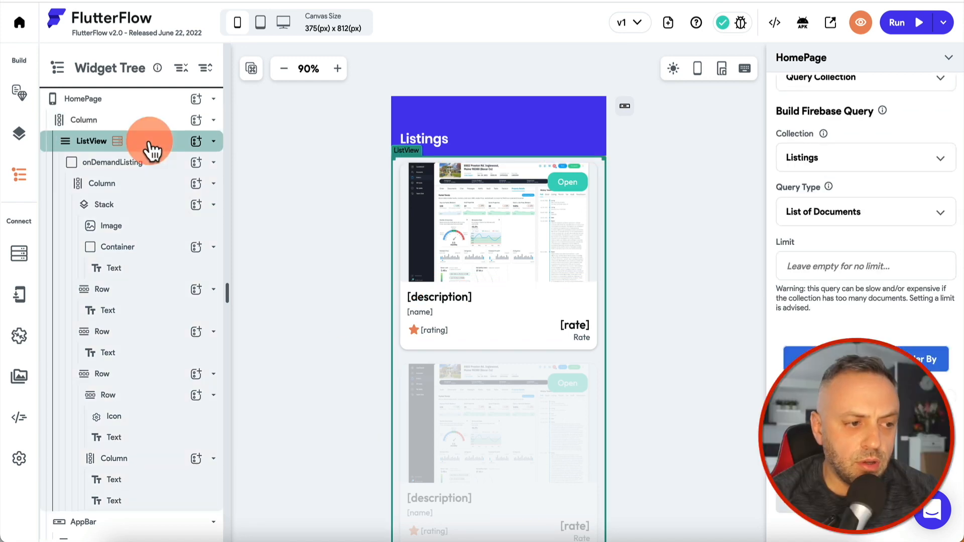
{"action": "scroll", "coordinate": [854, 401], "scroll_direction": "down", "scroll_amount": 2}
{"action": "scroll", "coordinate": [873, 392], "scroll_direction": "down", "scroll_amount": 1}
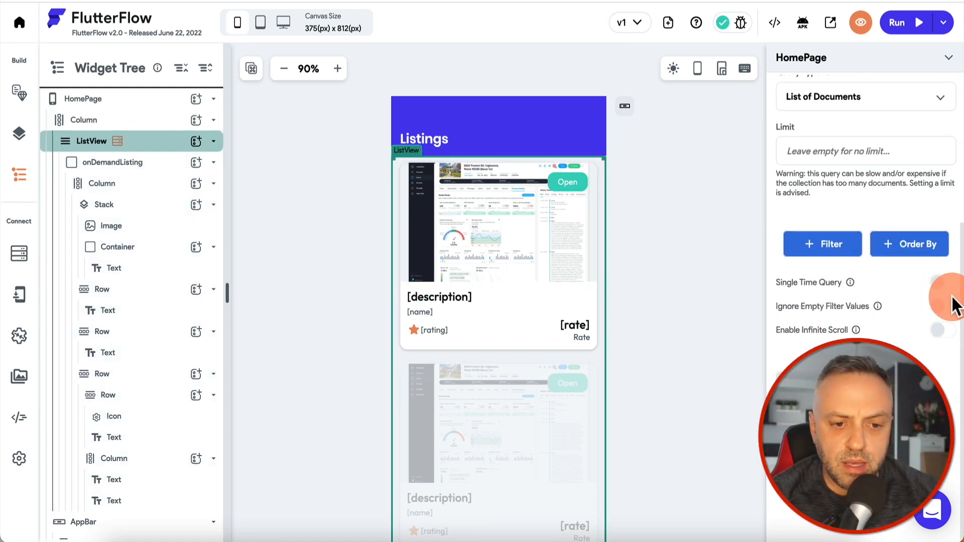
{"action": "left_click", "coordinate": [944, 332]}
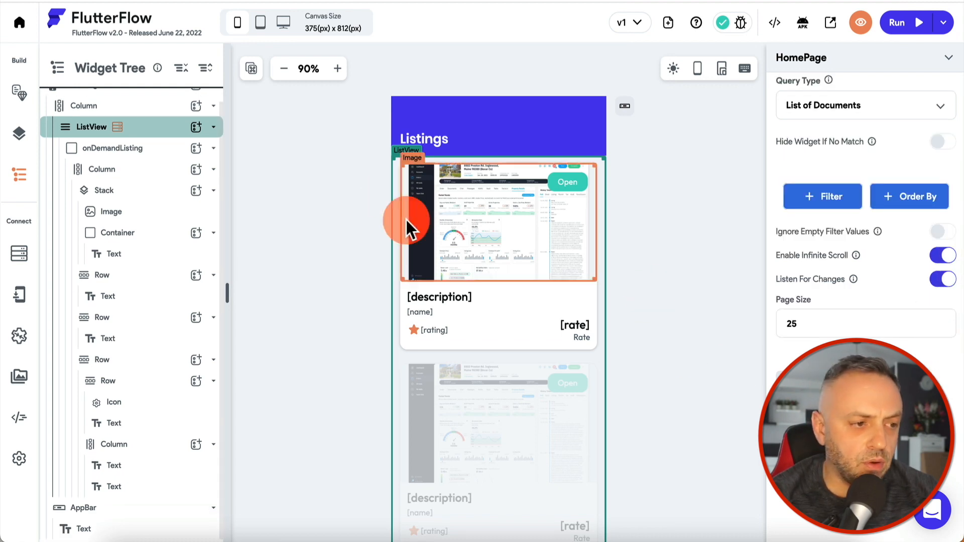
Run the app again and test scrolling through the whole home page list in both directions.
{"action": "left_click", "coordinate": [899, 22]}
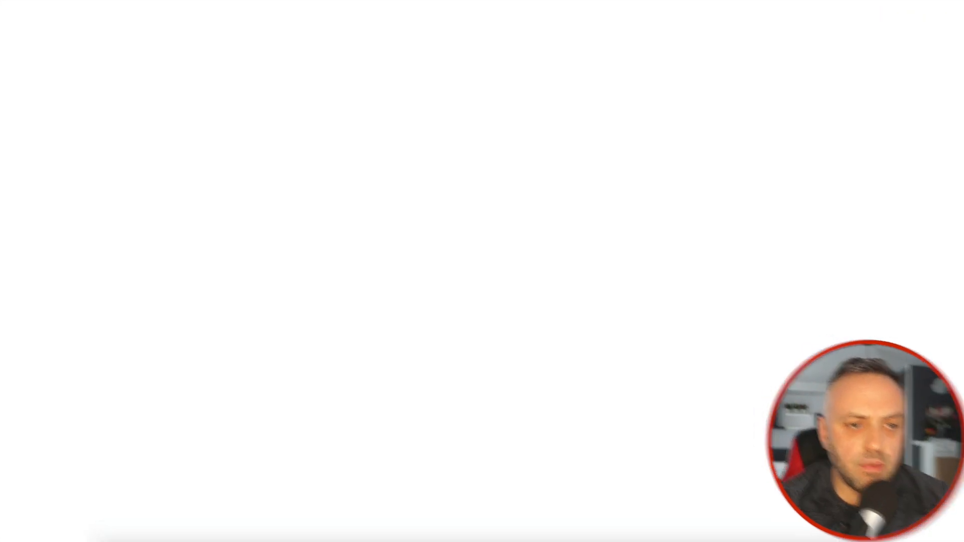
{"action": "scroll", "coordinate": [409, 293], "scroll_direction": "down", "scroll_amount": 6}
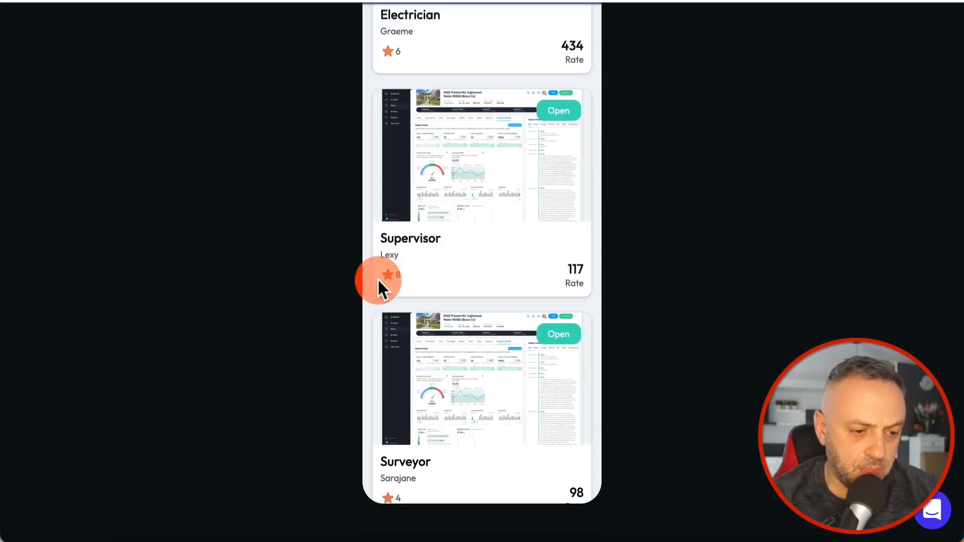
{"action": "scroll", "coordinate": [377, 282], "scroll_direction": "down", "scroll_amount": 9}
{"action": "scroll", "coordinate": [453, 176], "scroll_direction": "up", "scroll_amount": 15}
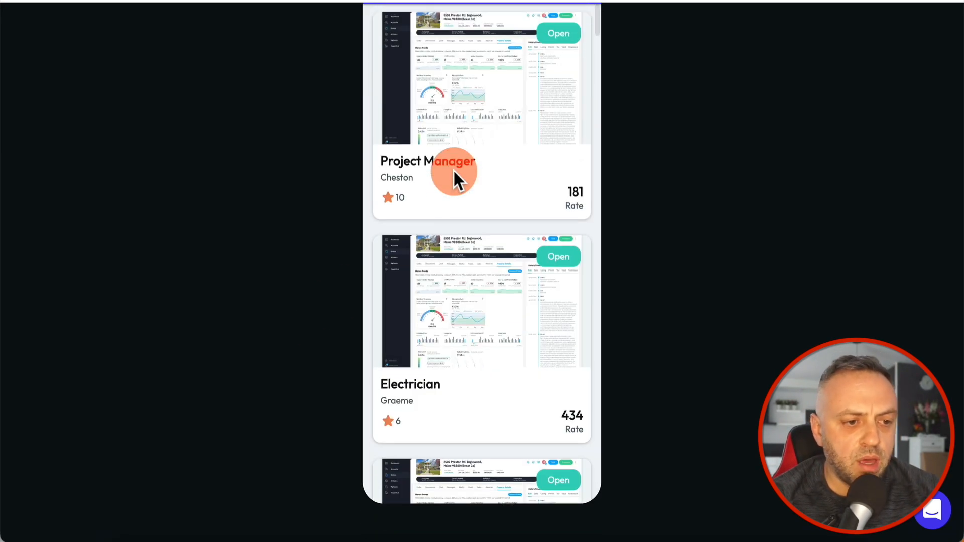
{"action": "scroll", "coordinate": [351, 249], "scroll_direction": "up", "scroll_amount": 3}
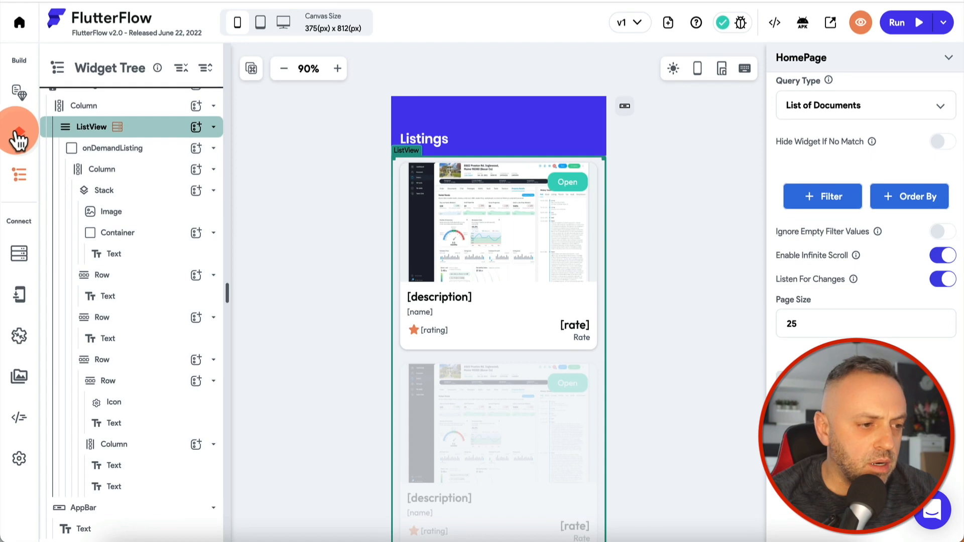
Open the ListingDetail page with its widget tree and select its empty Column.
{"action": "left_click", "coordinate": [20, 136]}
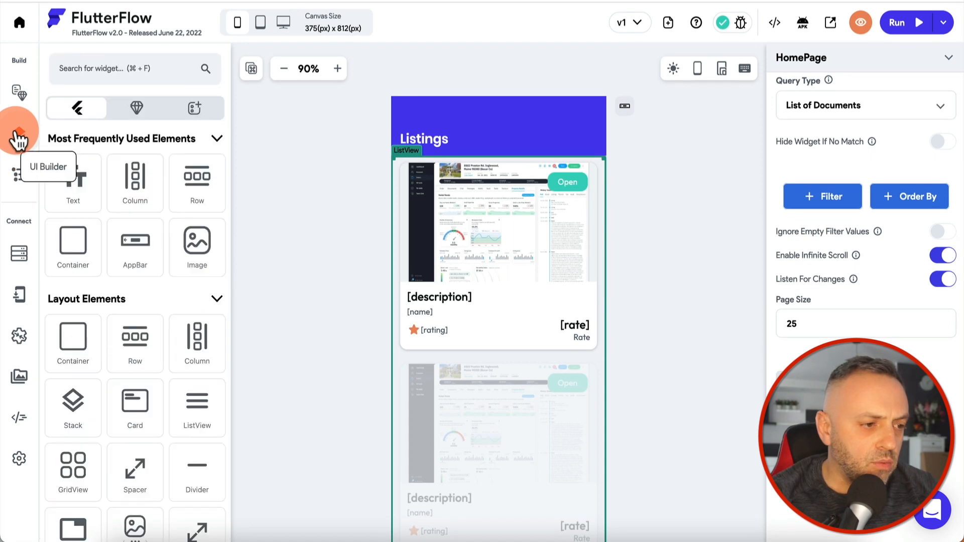
{"action": "left_click", "coordinate": [20, 94]}
{"action": "left_click", "coordinate": [129, 170]}
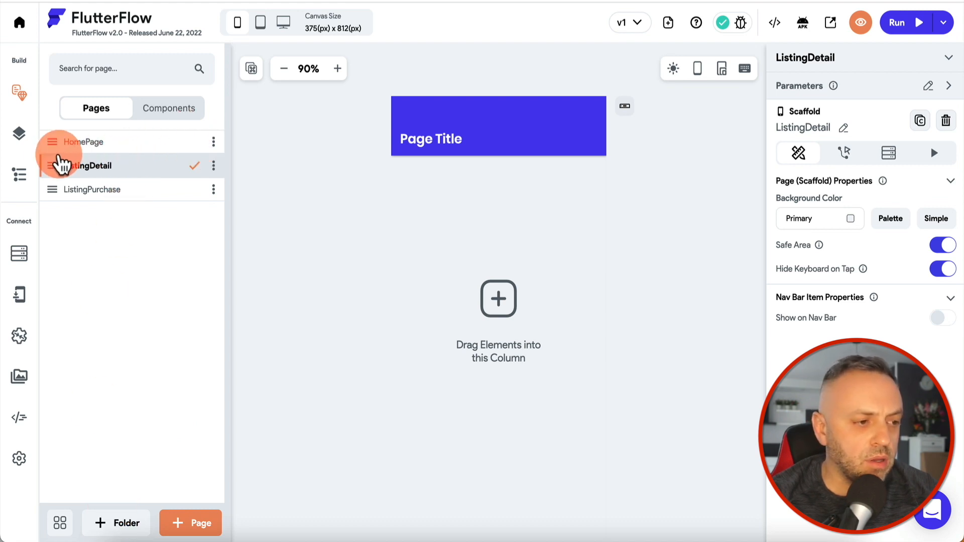
{"action": "left_click", "coordinate": [19, 175]}
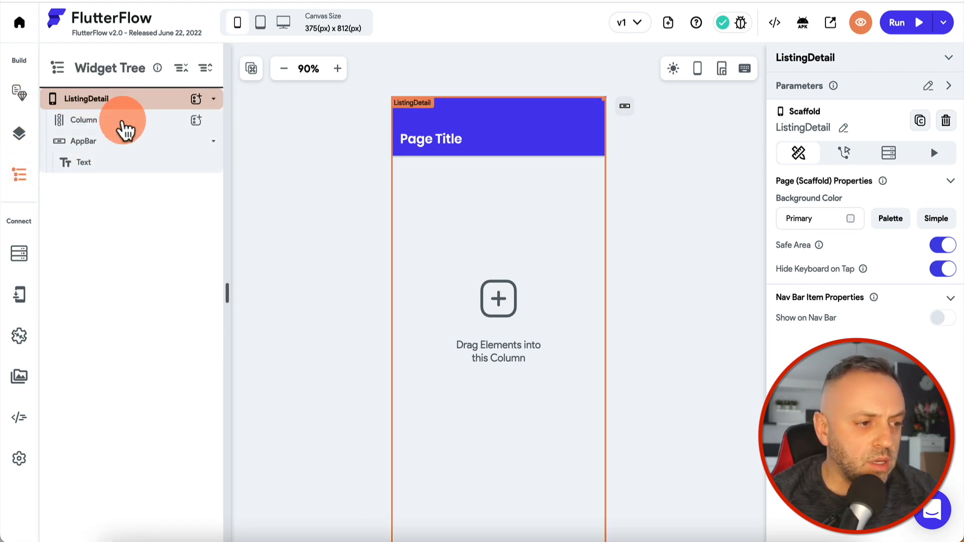
{"action": "left_click", "coordinate": [500, 306]}
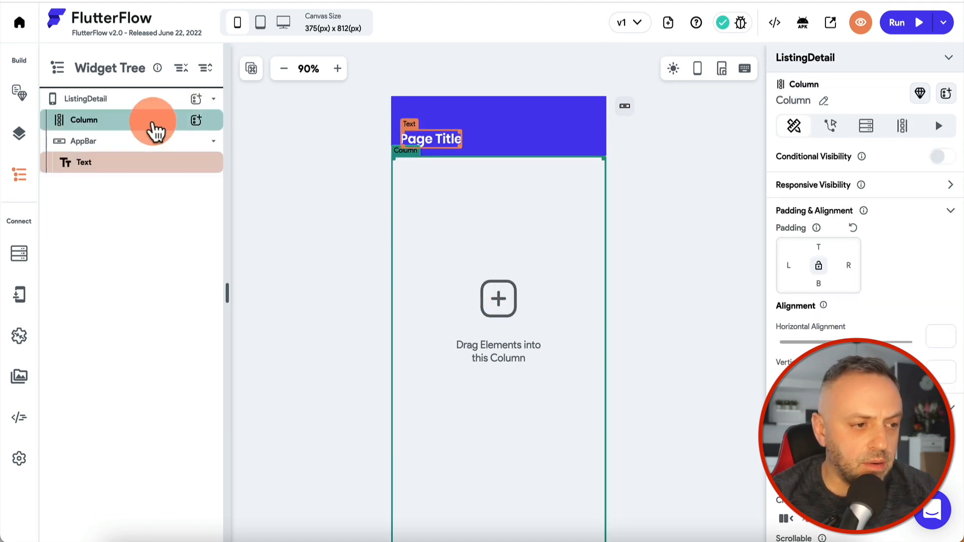
Add the On Demand Listing card template to the ListingDetail page's Column.
{"action": "left_click", "coordinate": [195, 120]}
{"action": "left_click", "coordinate": [388, 147]}
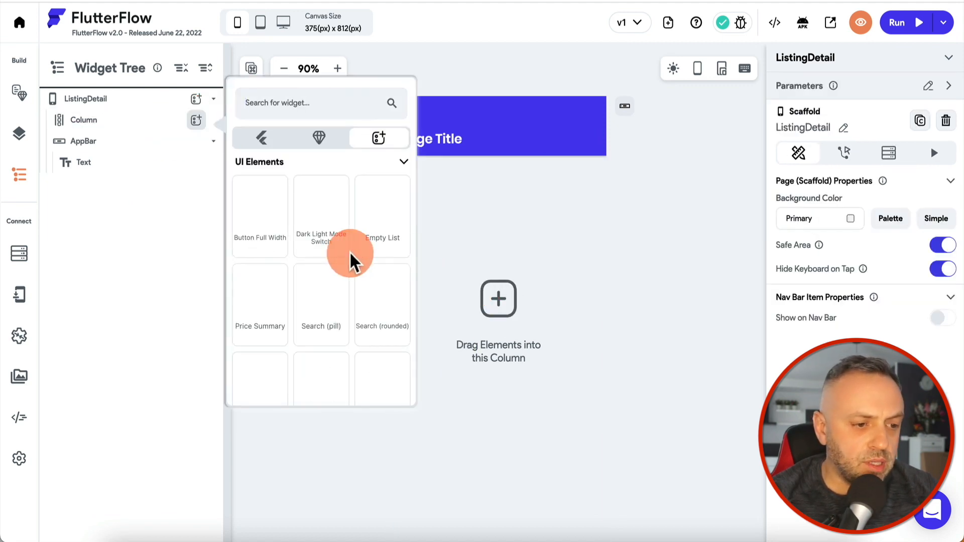
{"action": "scroll", "coordinate": [347, 251], "scroll_direction": "down", "scroll_amount": 3}
{"action": "scroll", "coordinate": [350, 261], "scroll_direction": "down", "scroll_amount": 6}
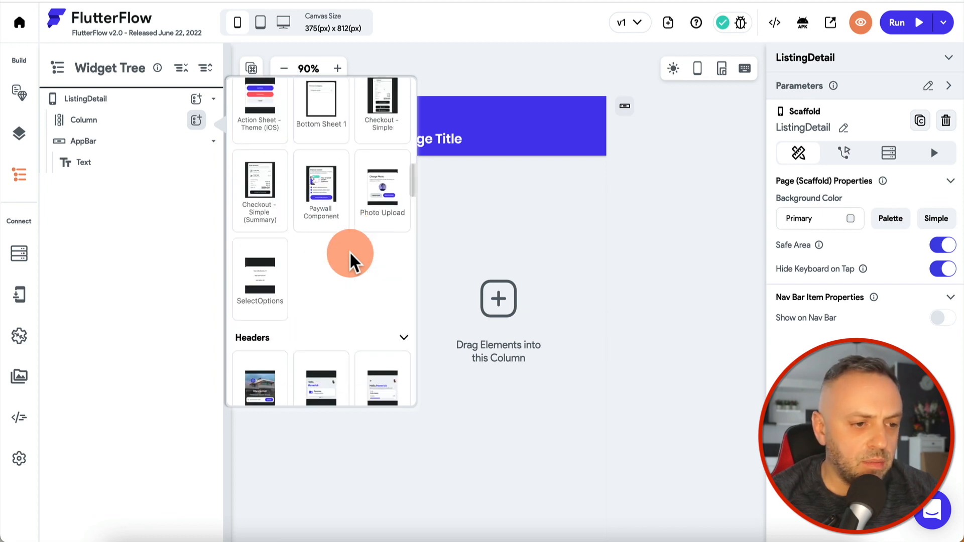
{"action": "scroll", "coordinate": [352, 262], "scroll_direction": "down", "scroll_amount": 7}
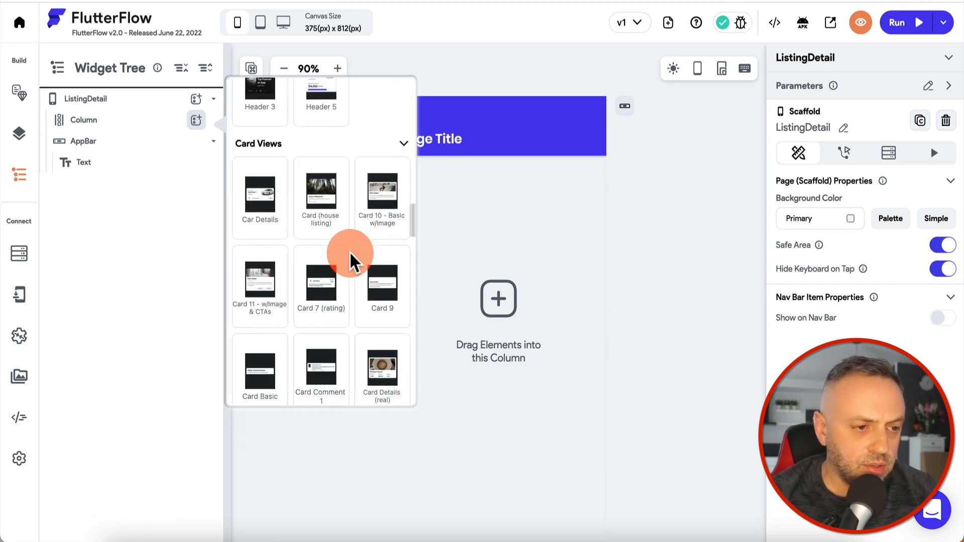
{"action": "scroll", "coordinate": [352, 262], "scroll_direction": "up", "scroll_amount": 2}
{"action": "scroll", "coordinate": [352, 262], "scroll_direction": "down", "scroll_amount": 4}
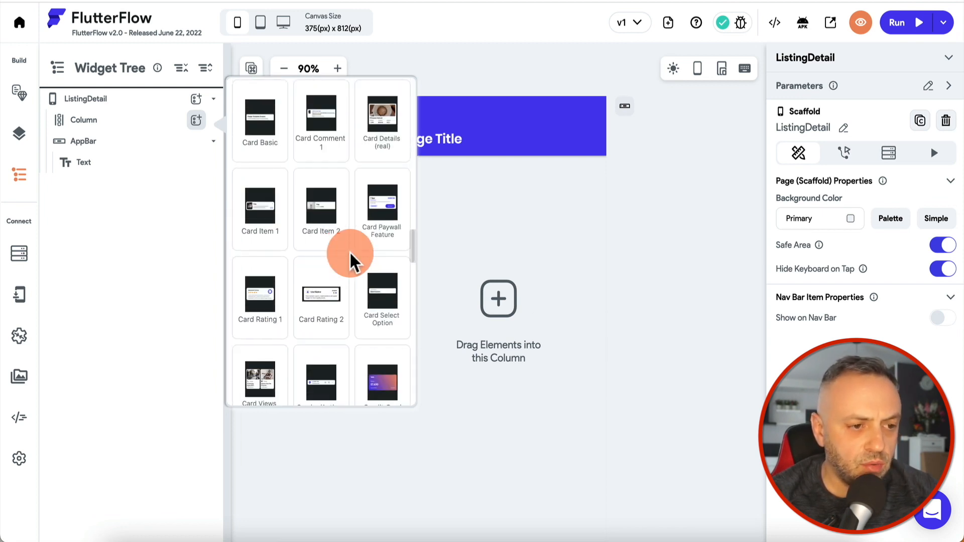
{"action": "scroll", "coordinate": [350, 261], "scroll_direction": "down", "scroll_amount": 5}
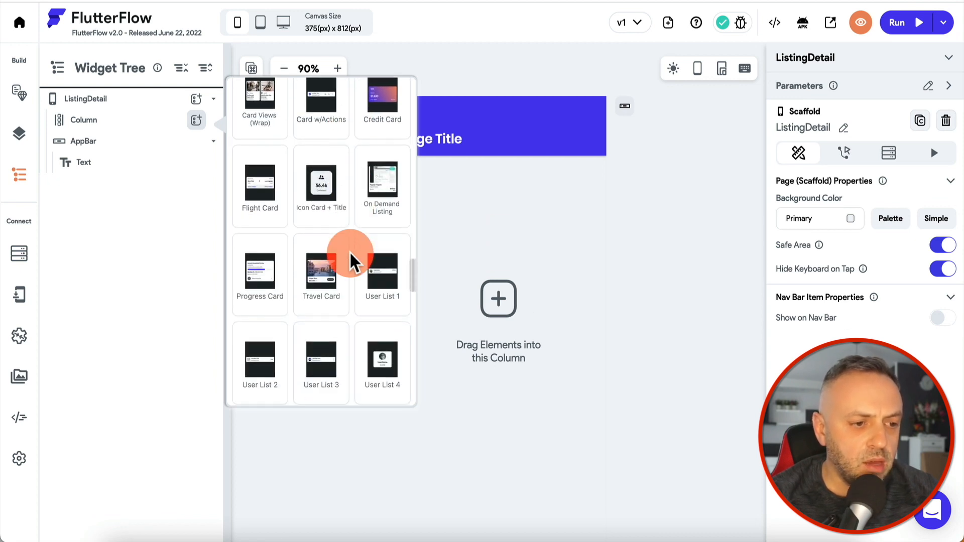
{"action": "left_click", "coordinate": [382, 183]}
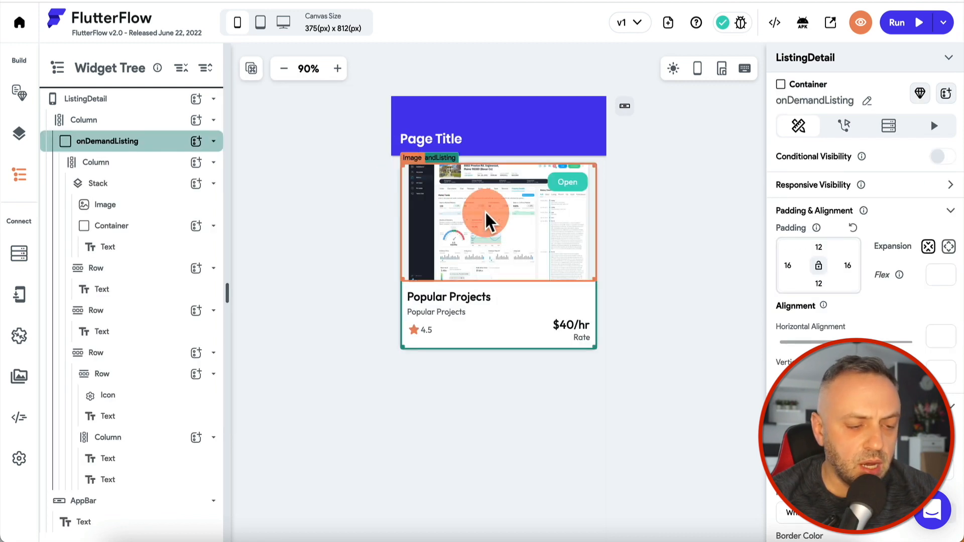
{"action": "left_click", "coordinate": [346, 271]}
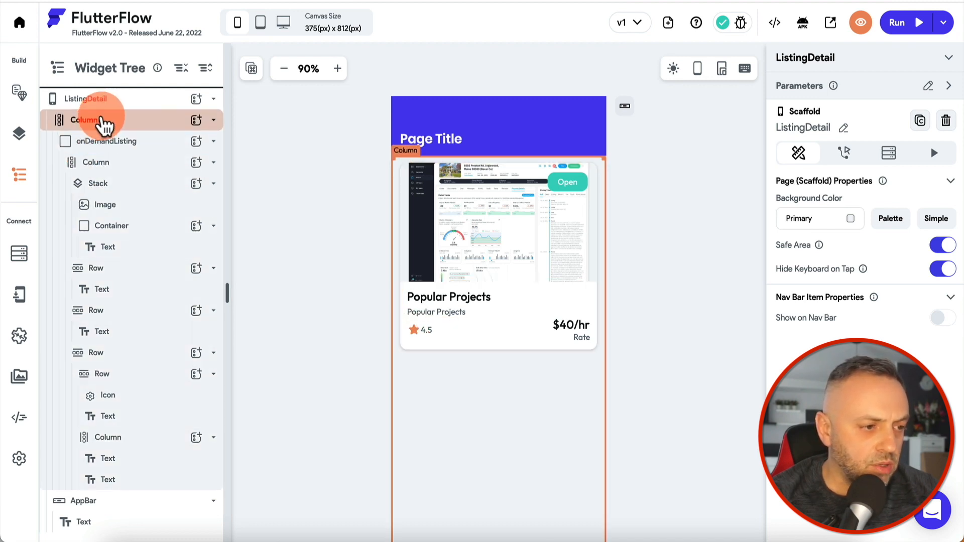
Add a Button widget to the ListingDetail Column beneath the listing card.
{"action": "left_click", "coordinate": [103, 121]}
{"action": "left_click", "coordinate": [196, 120]}
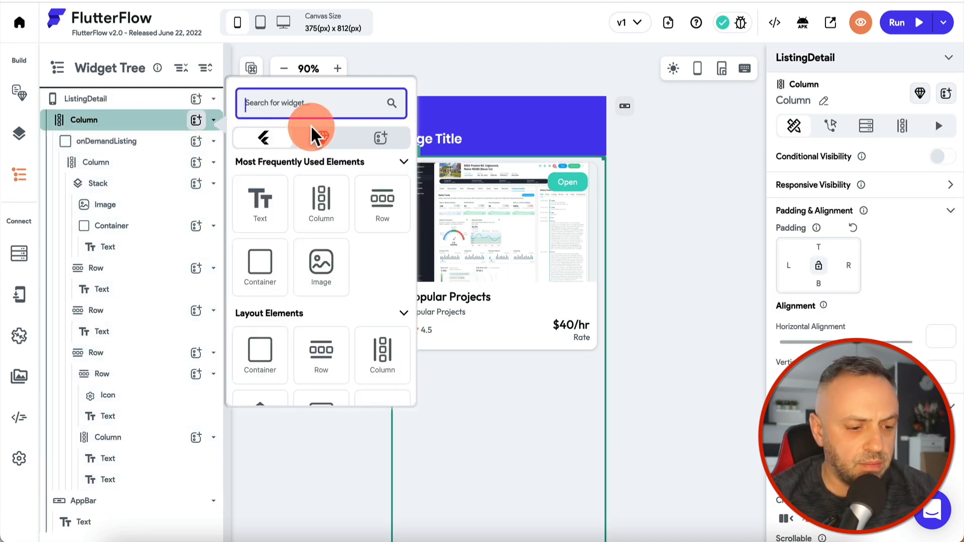
{"action": "type", "text": "bur"}
{"action": "key", "text": "BackSpace"}
{"action": "type", "text": "t"}
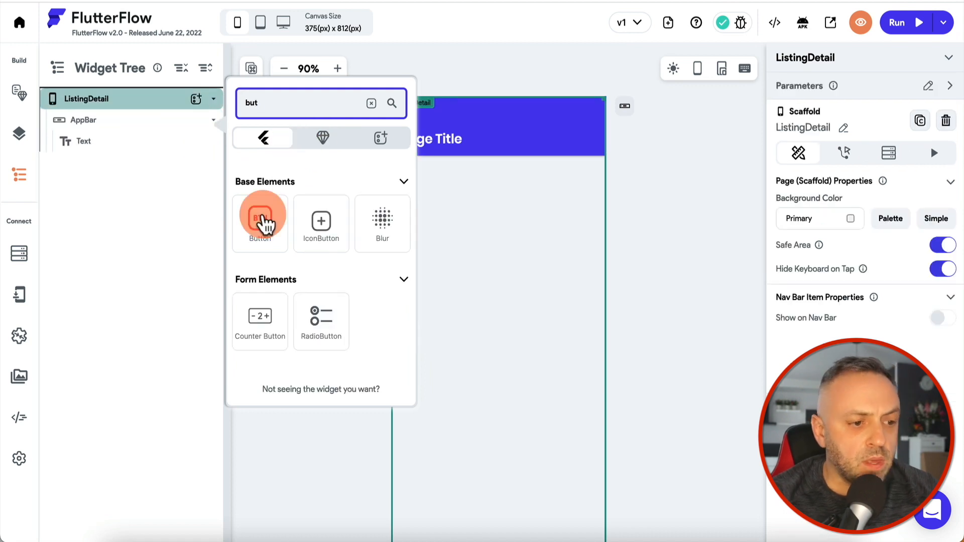
{"action": "left_click", "coordinate": [262, 225]}
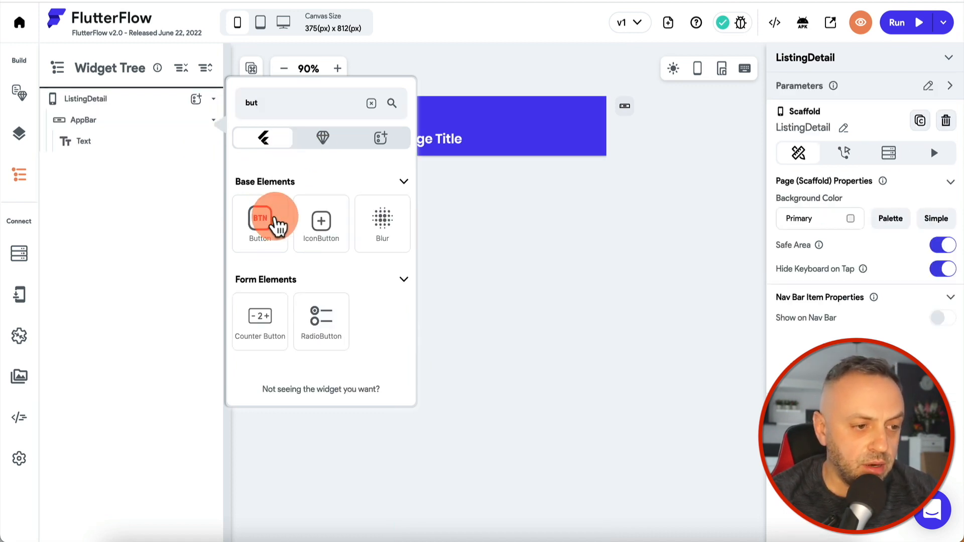
{"action": "left_click_drag", "start_coordinate": [276, 226], "coordinate": [467, 189]}
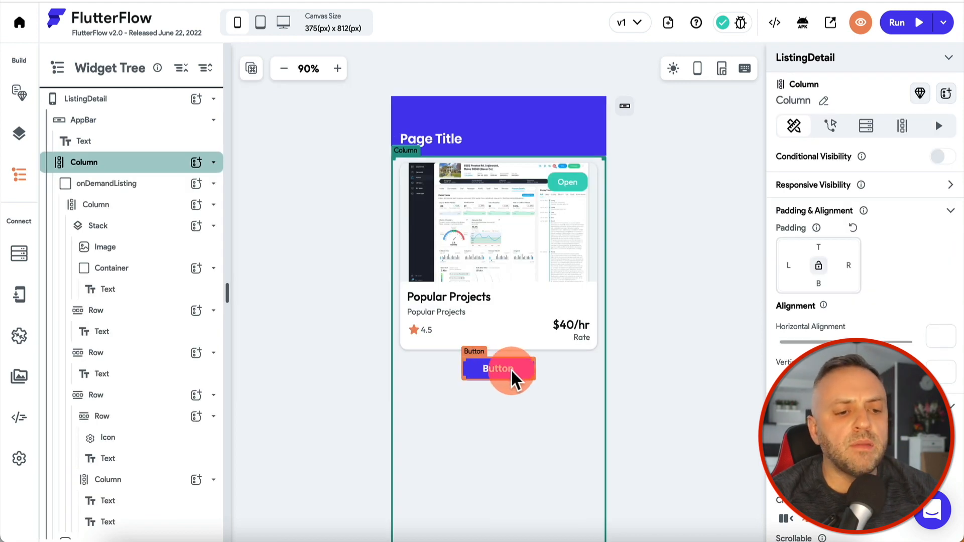
Rename the new button widget to Purchase and set its text to "Purchase Gig".
{"action": "left_click", "coordinate": [513, 380]}
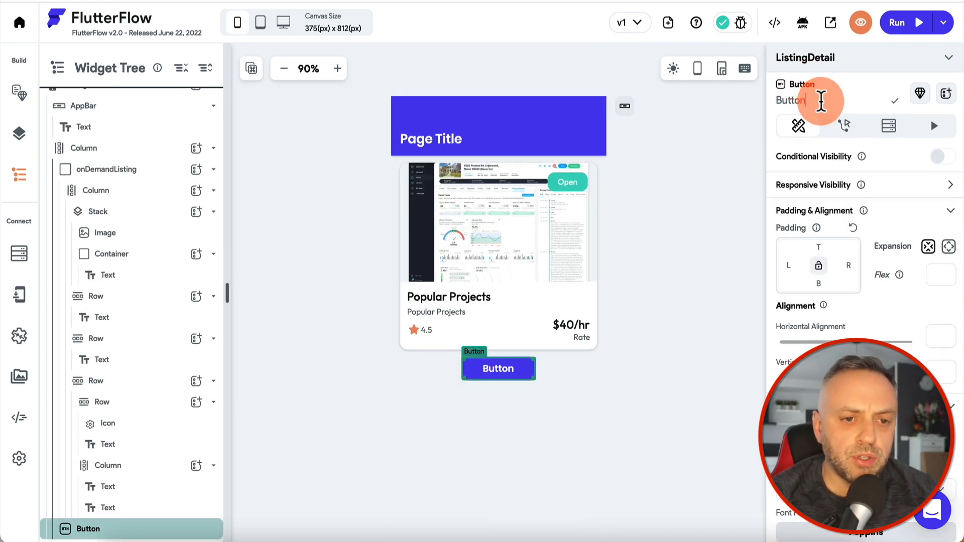
{"action": "type", "text": "Purchase Gig"}
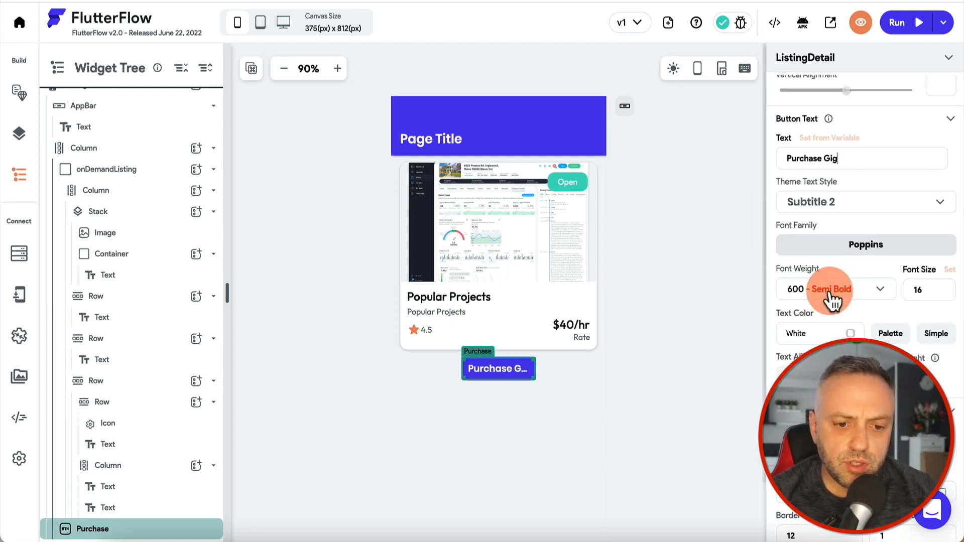
Set the Purchase Gig button's width to 150.
{"action": "scroll", "coordinate": [829, 297], "scroll_direction": "down", "scroll_amount": 5}
{"action": "double_click", "coordinate": [813, 267]}
{"action": "type", "text": "150"}
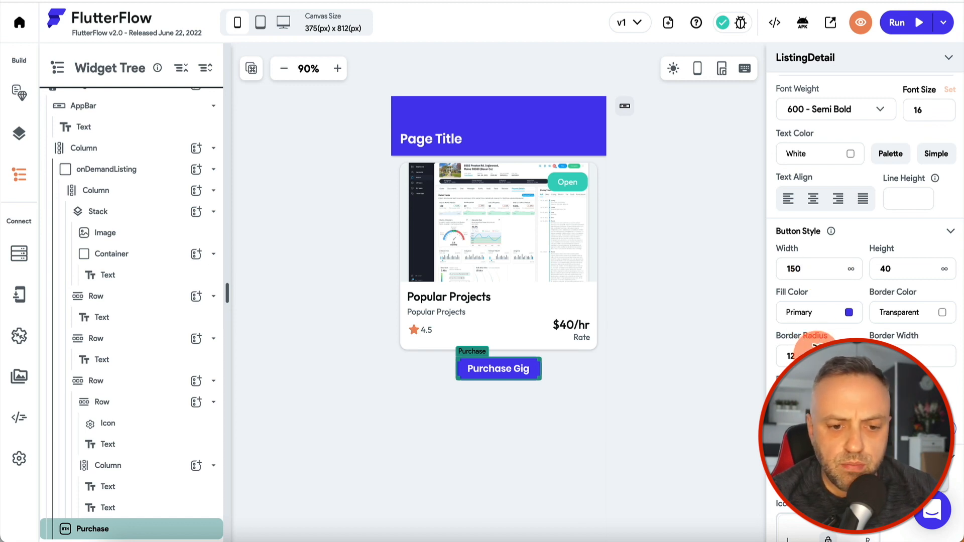
{"action": "scroll", "coordinate": [816, 353], "scroll_direction": "down", "scroll_amount": 3}
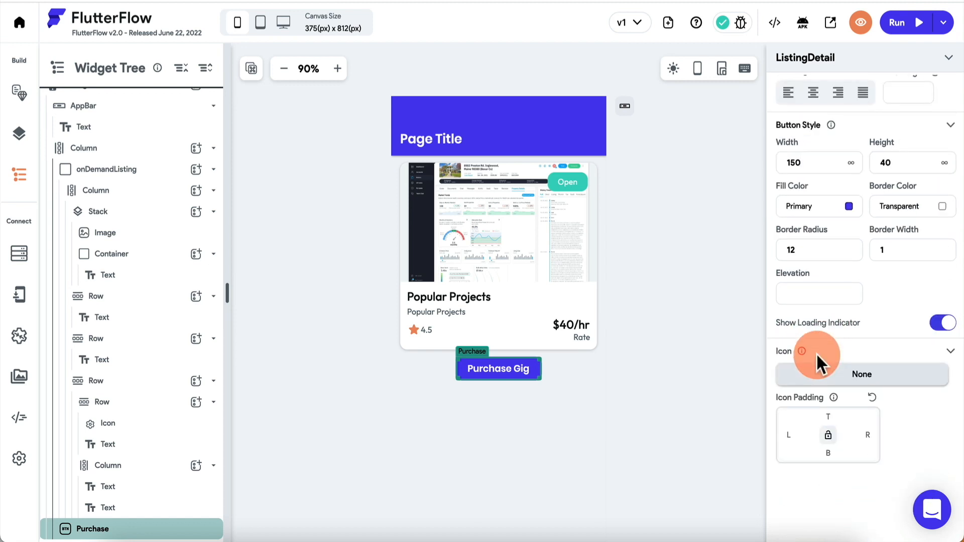
Set the Purchase Gig button's text font size to 18.
{"action": "scroll", "coordinate": [816, 354], "scroll_direction": "up", "scroll_amount": 5}
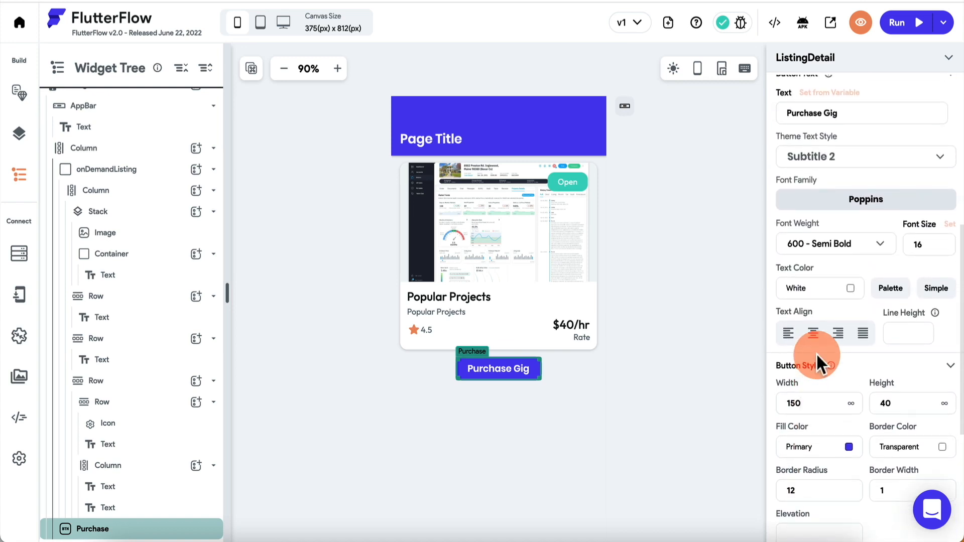
{"action": "left_click", "coordinate": [930, 245]}
{"action": "type", "text": "7"}
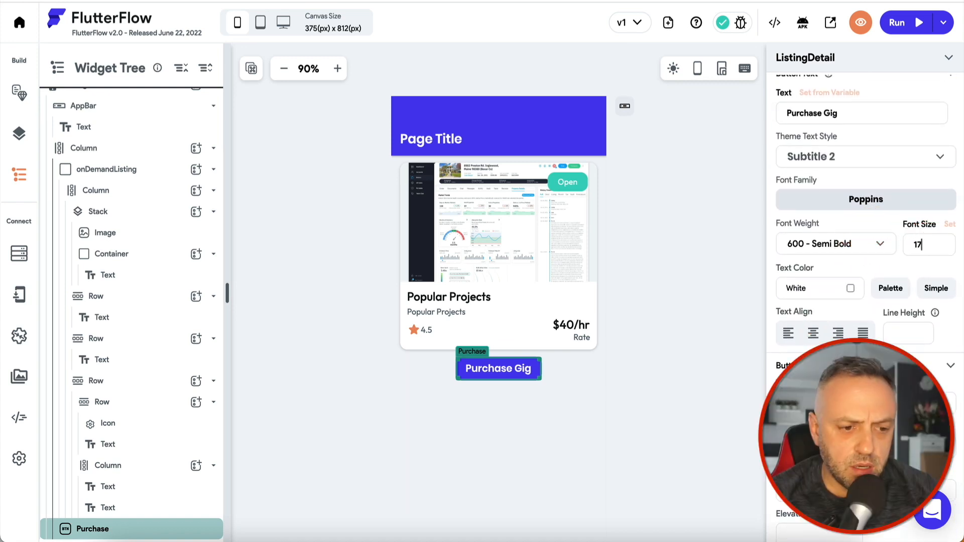
{"action": "left_click", "coordinate": [655, 288]}
Widen the Purchase Gig button to 200.
{"action": "left_click", "coordinate": [535, 369]}
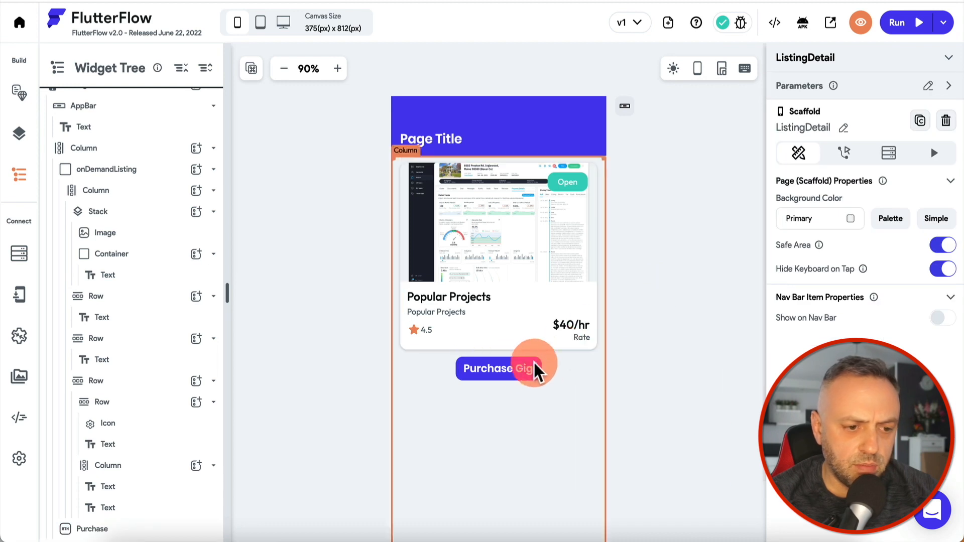
{"action": "scroll", "coordinate": [830, 309], "scroll_direction": "down", "scroll_amount": 8}
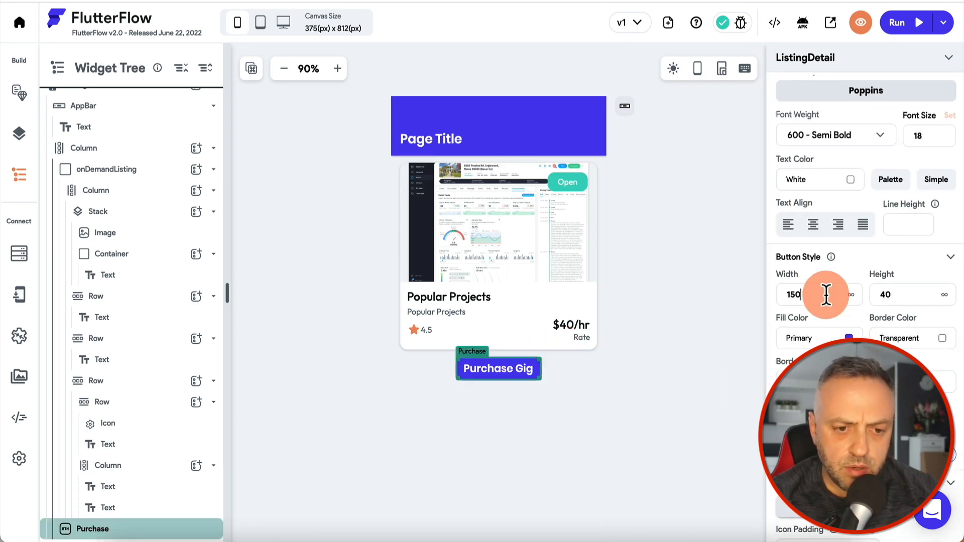
{"action": "double_click", "coordinate": [826, 294]}
{"action": "type", "text": "200"}
{"action": "left_click", "coordinate": [648, 303]}
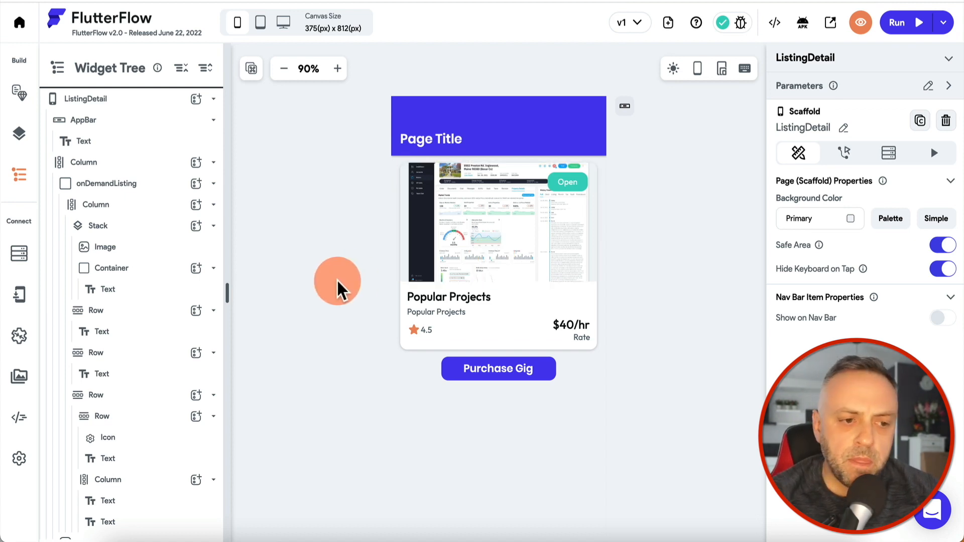
{"action": "left_click", "coordinate": [135, 105]}
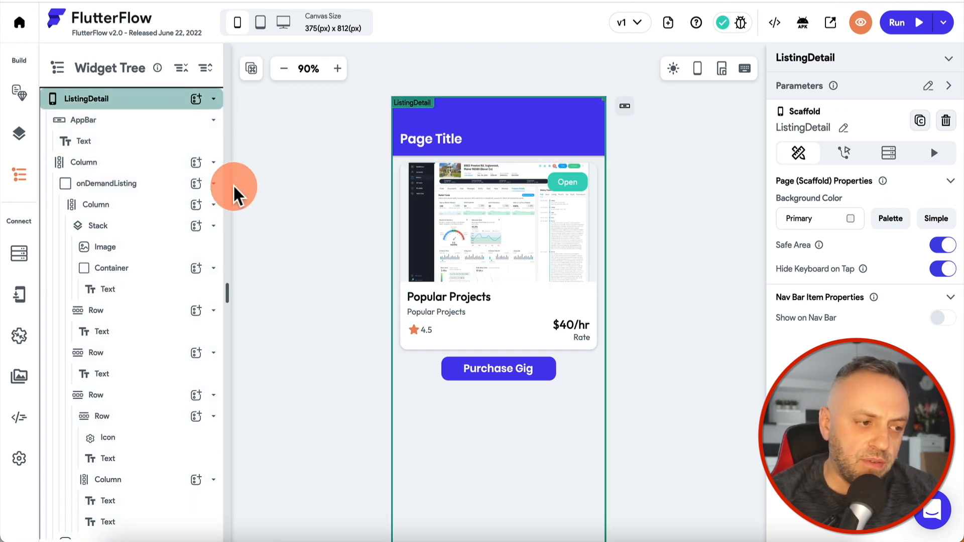
{"action": "left_click", "coordinate": [140, 185]}
{"action": "left_click", "coordinate": [888, 127]}
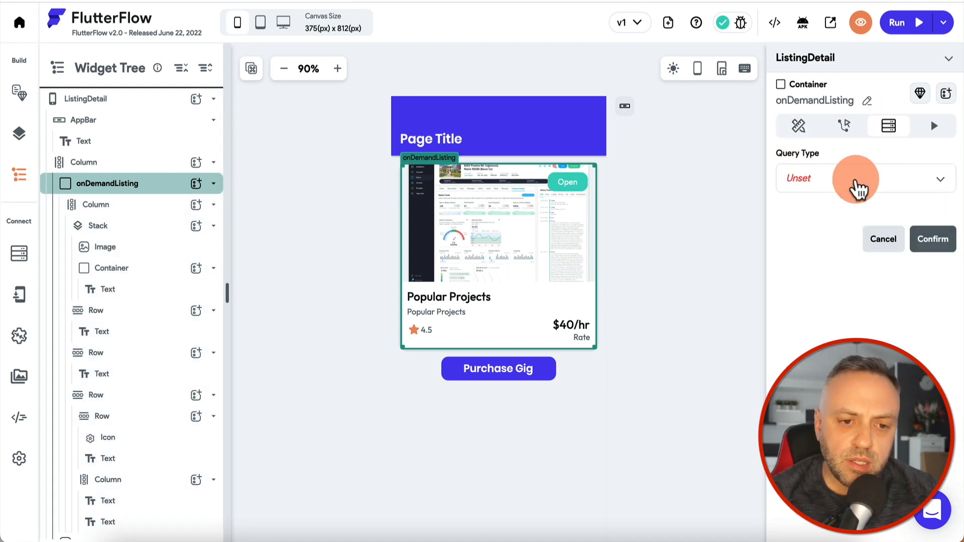
{"action": "left_click", "coordinate": [858, 190]}
{"action": "left_click", "coordinate": [849, 210]}
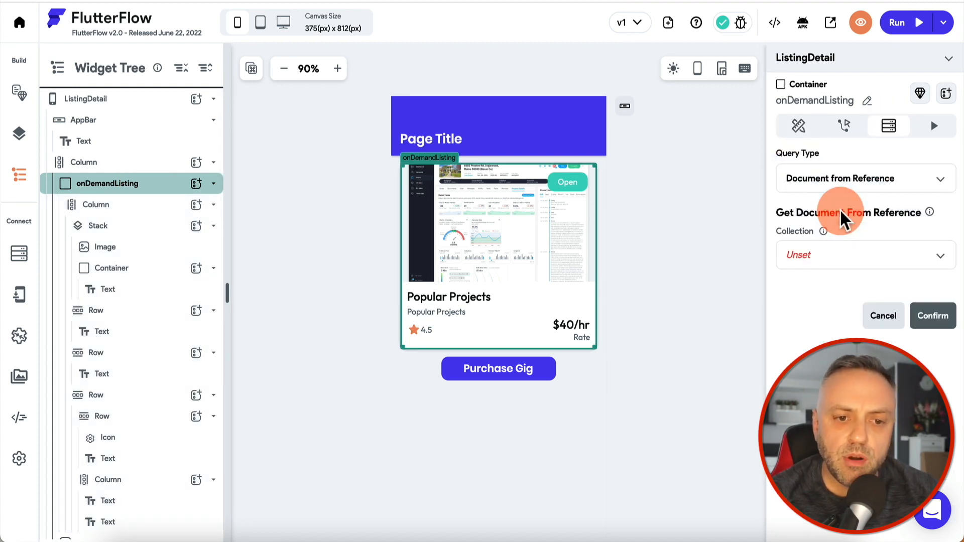
{"action": "left_click", "coordinate": [869, 260]}
{"action": "left_click", "coordinate": [853, 269]}
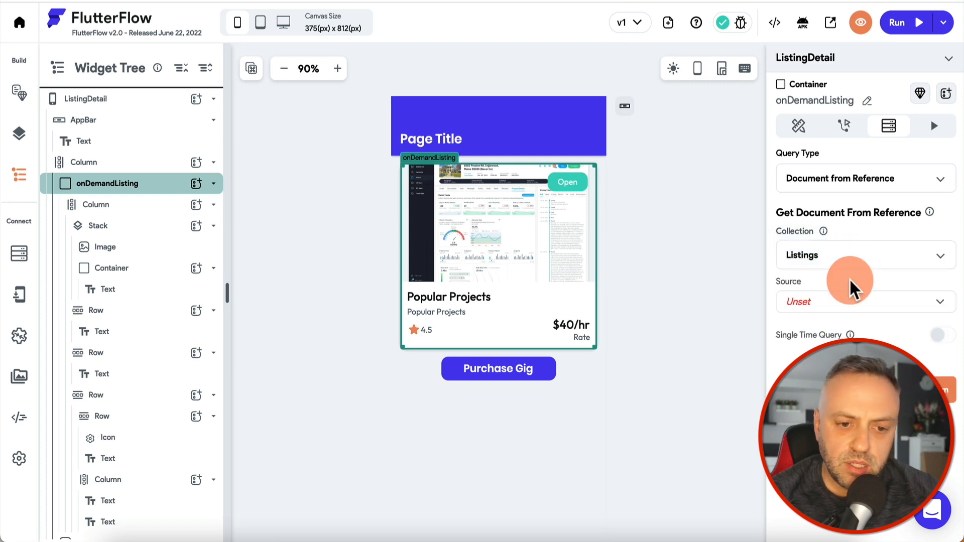
{"action": "left_click", "coordinate": [870, 312]}
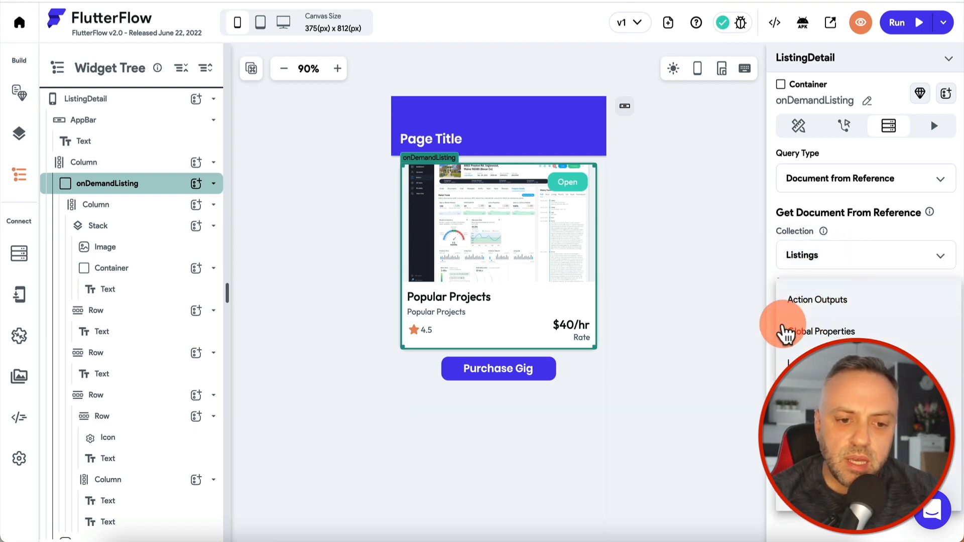
{"action": "left_click", "coordinate": [768, 361]}
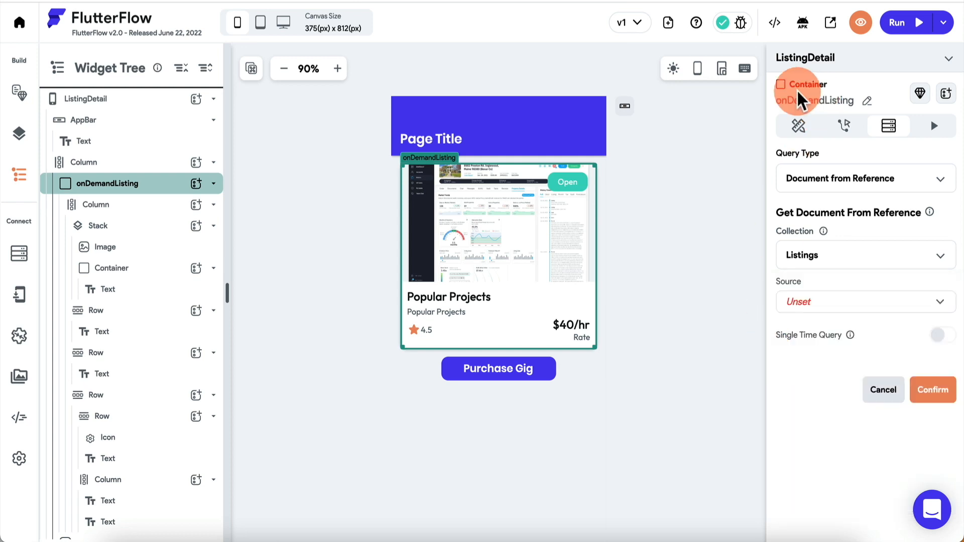
Define a page parameter docRef on ListingDetail with type DocumentReference and collection type Listings.
{"action": "left_click", "coordinate": [140, 99]}
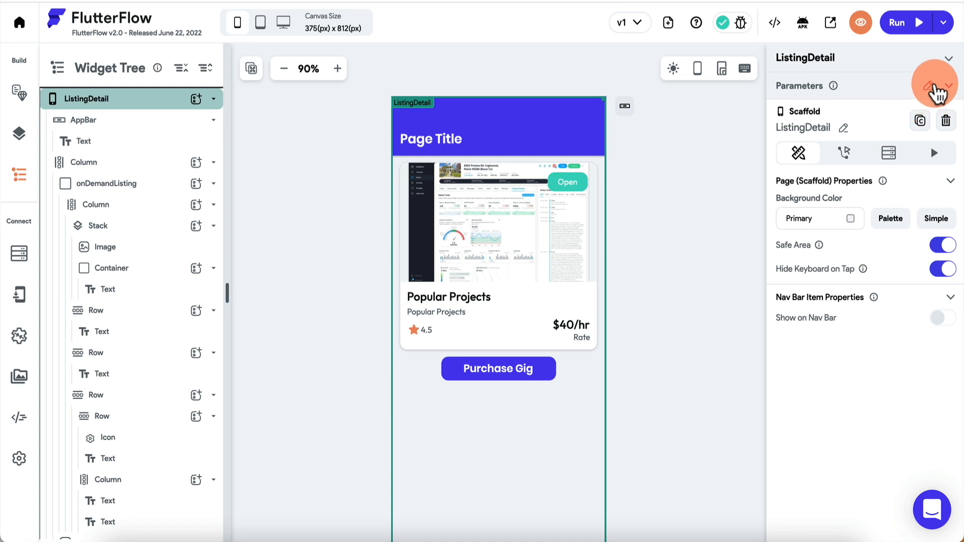
{"action": "left_click", "coordinate": [933, 86]}
{"action": "left_click", "coordinate": [857, 163]}
{"action": "left_click", "coordinate": [855, 217]}
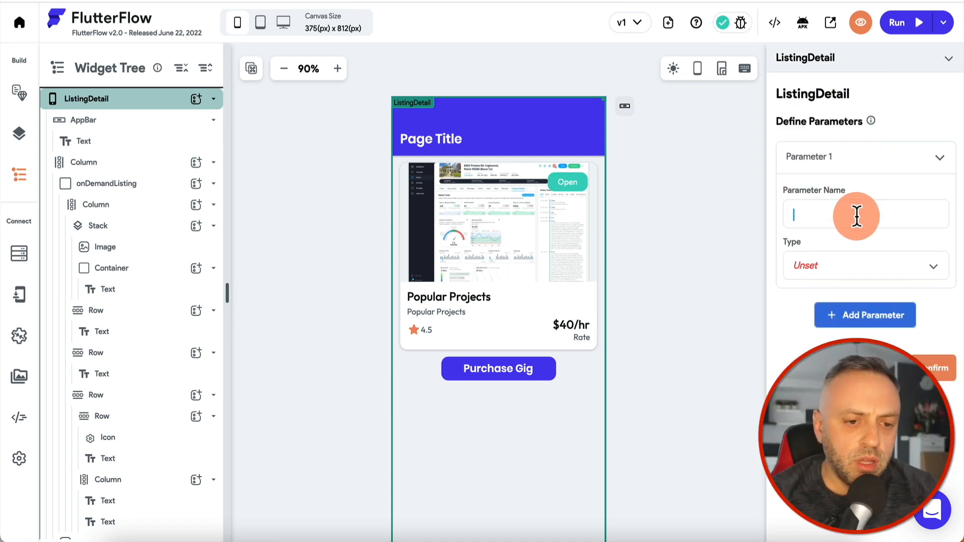
{"action": "type", "text": "docRef"}
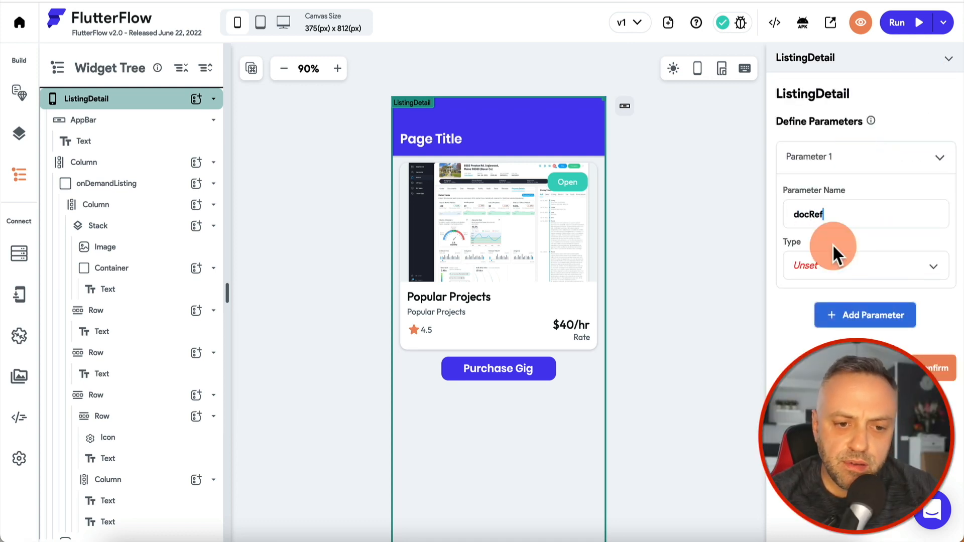
{"action": "left_click", "coordinate": [834, 257]}
{"action": "left_click", "coordinate": [878, 307]}
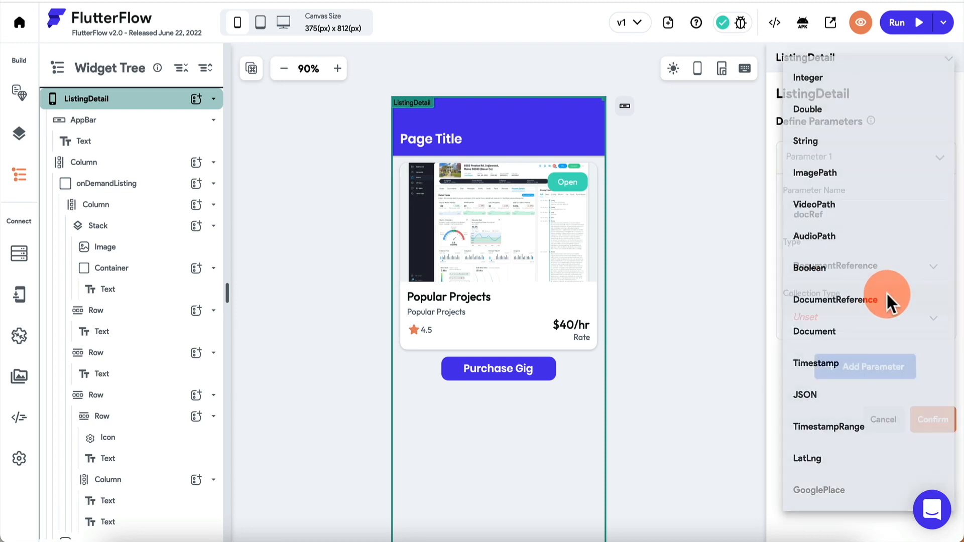
{"action": "left_click", "coordinate": [926, 420]}
{"action": "left_click", "coordinate": [898, 321]}
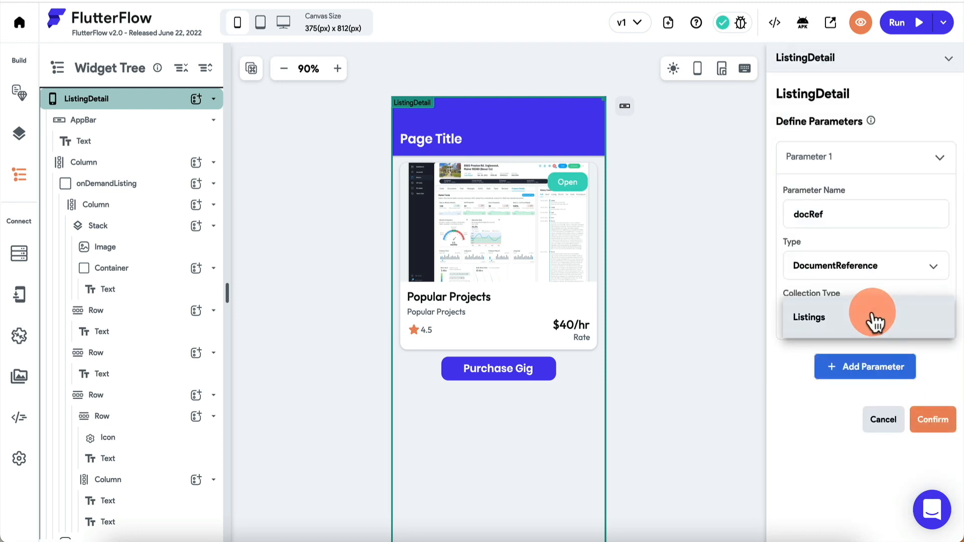
{"action": "left_click", "coordinate": [875, 320]}
{"action": "left_click", "coordinate": [926, 421]}
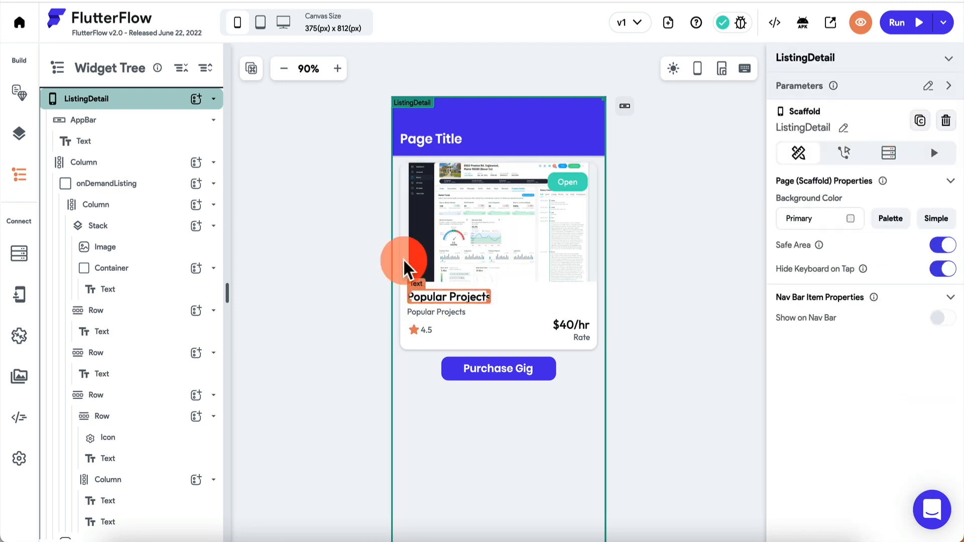
Add a Document from Reference query to the onDemandListing container, using the Listings collection with docRef as its source.
{"action": "left_click", "coordinate": [107, 186]}
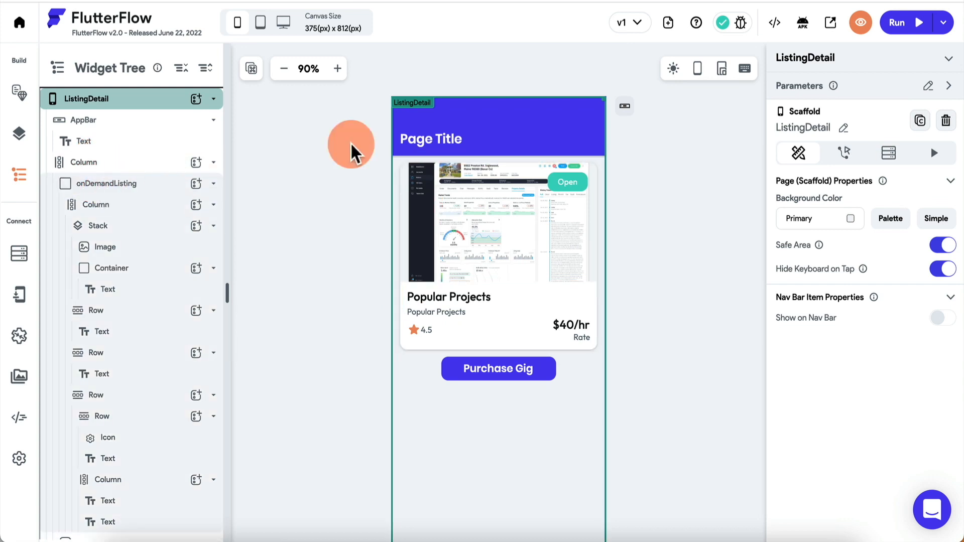
{"action": "left_click", "coordinate": [891, 128]}
{"action": "left_click", "coordinate": [904, 187]}
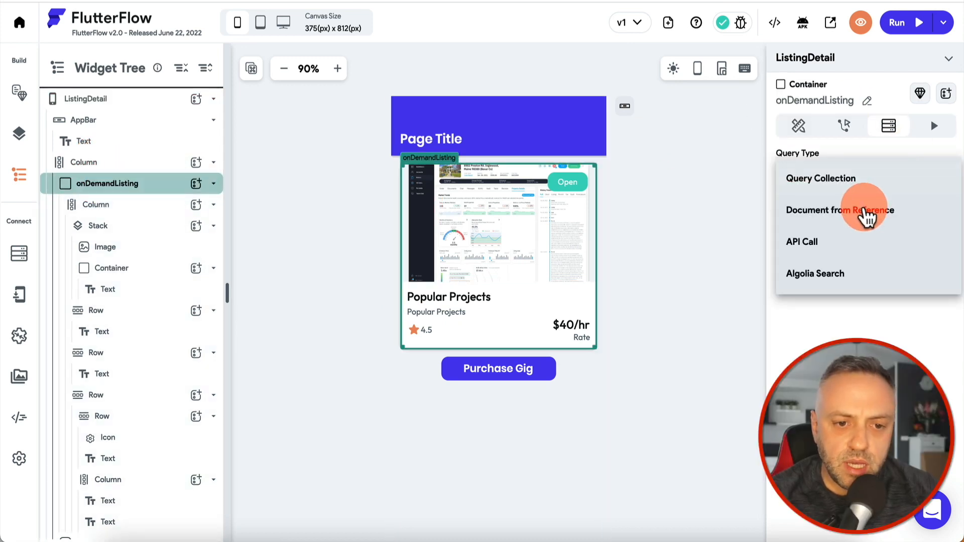
{"action": "left_click", "coordinate": [866, 217]}
{"action": "left_click", "coordinate": [872, 261]}
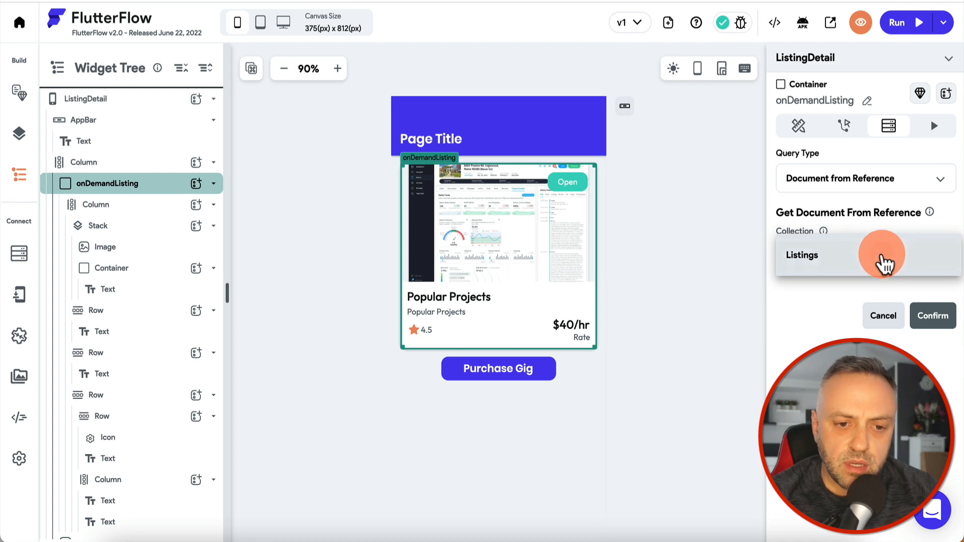
{"action": "left_click", "coordinate": [885, 264]}
{"action": "left_click", "coordinate": [882, 311]}
{"action": "left_click", "coordinate": [866, 269]}
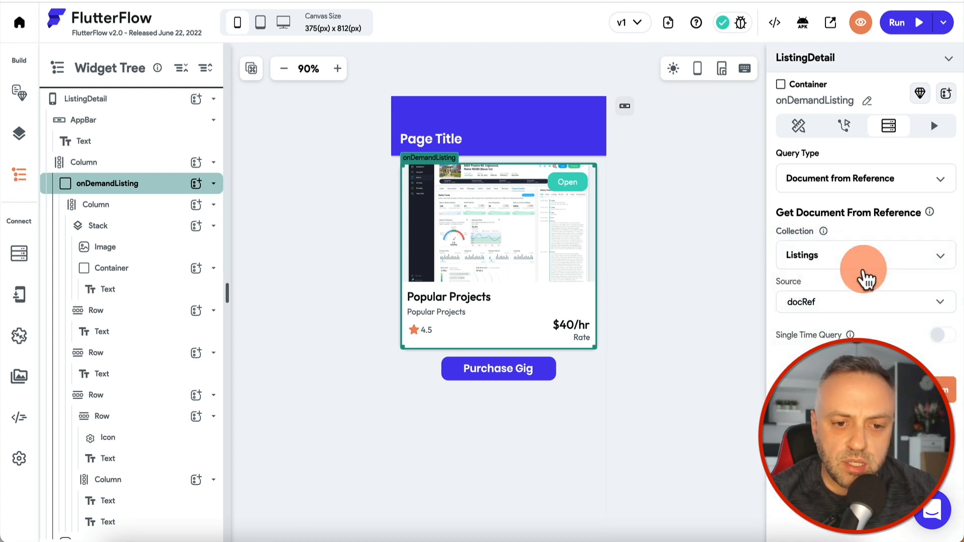
{"action": "left_click", "coordinate": [943, 391]}
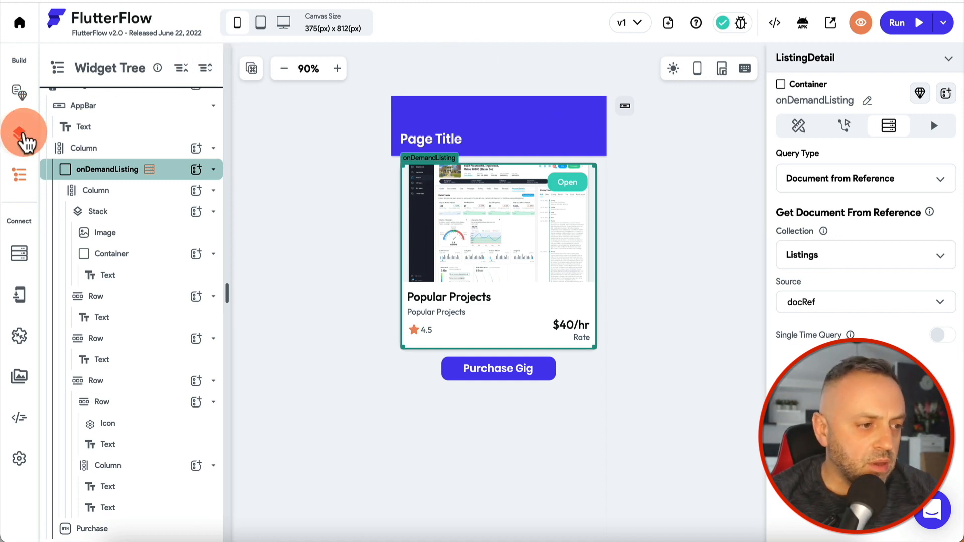
On the HomePage, give the listing card's image an On Tap action that navigates to ListingDetail.
{"action": "left_click", "coordinate": [26, 143]}
{"action": "left_click", "coordinate": [19, 94]}
{"action": "left_click", "coordinate": [122, 147]}
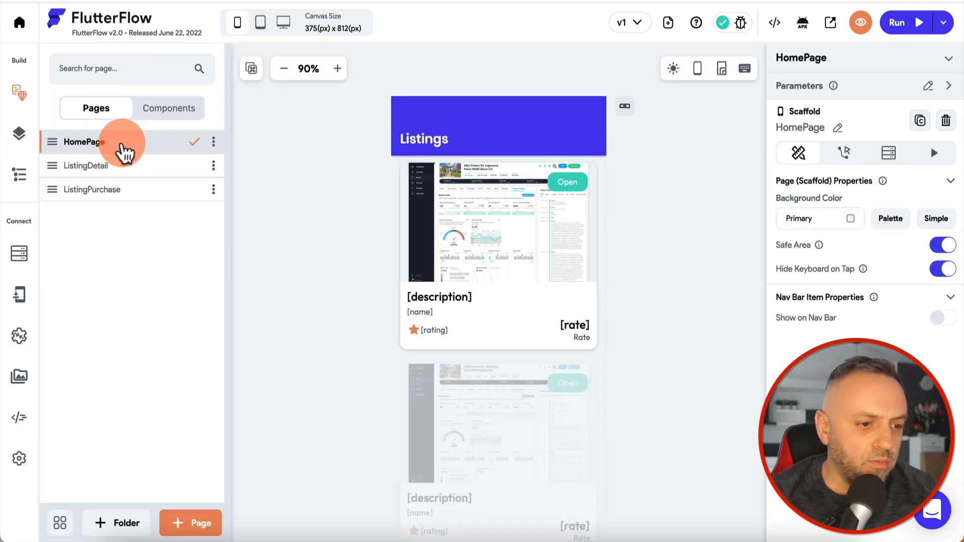
{"action": "left_click", "coordinate": [491, 208]}
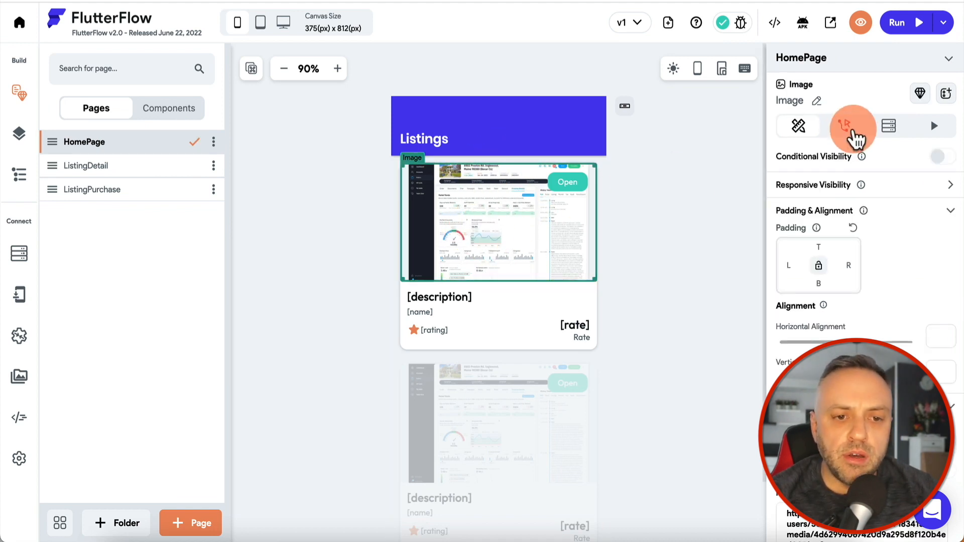
{"action": "left_click", "coordinate": [854, 133]}
{"action": "left_click", "coordinate": [860, 231]}
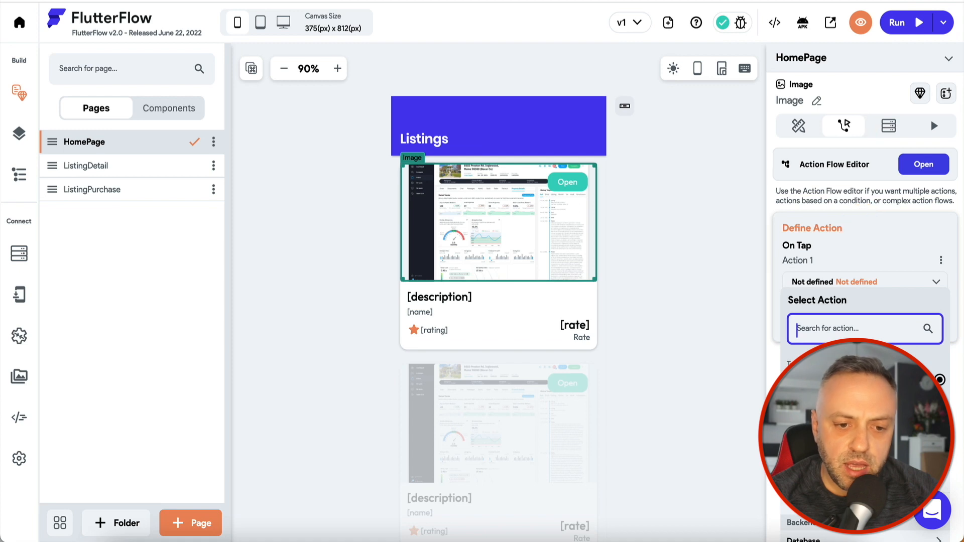
{"action": "scroll", "coordinate": [864, 351], "scroll_direction": "down", "scroll_amount": 2}
{"action": "left_click", "coordinate": [859, 387]}
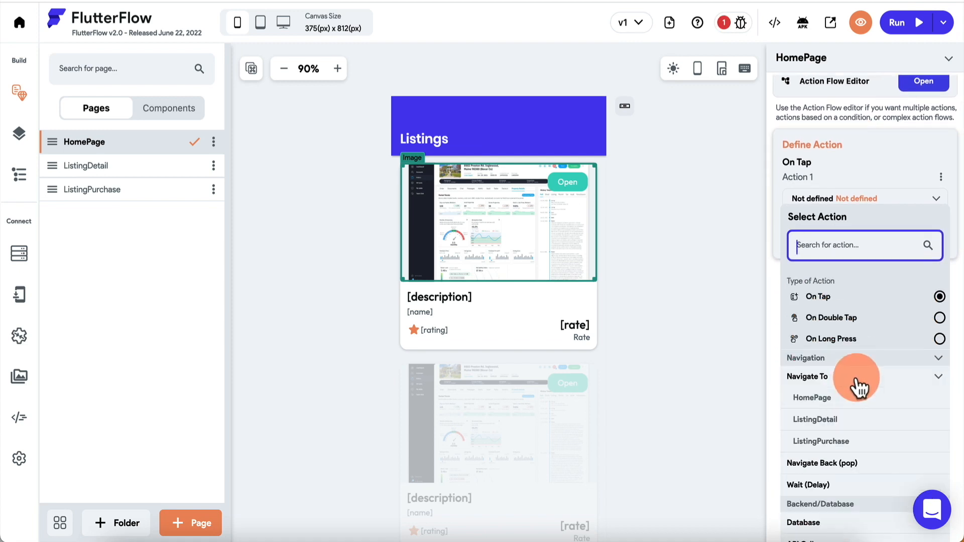
{"action": "left_click", "coordinate": [824, 419]}
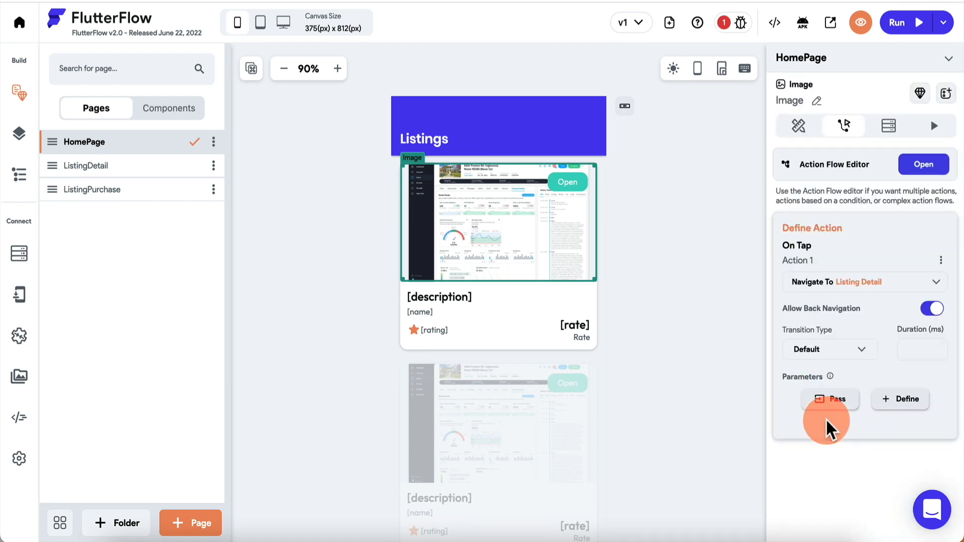
Pass the docRef parameter in the image's navigation action, sourced from the ListView's Listings Record with the reference option.
{"action": "left_click", "coordinate": [835, 399]}
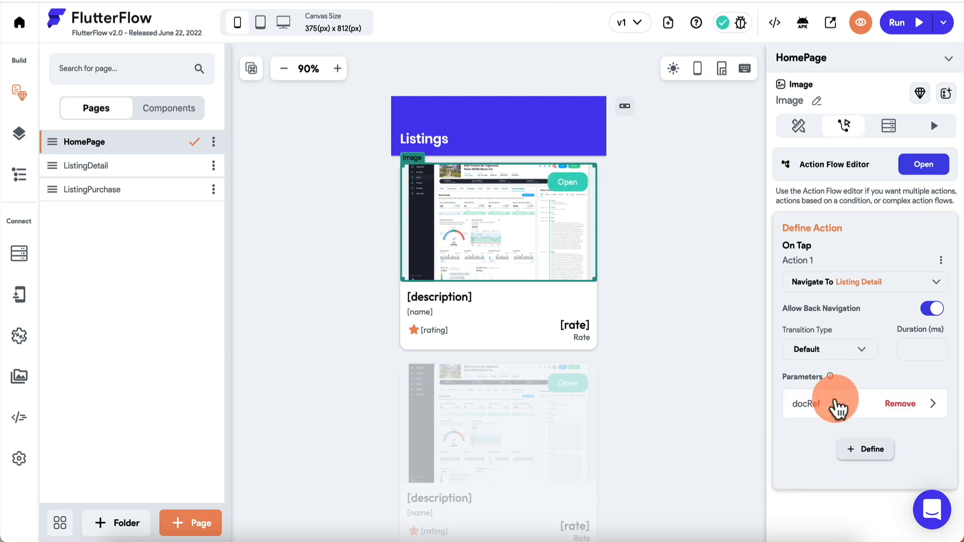
{"action": "scroll", "coordinate": [878, 373], "scroll_direction": "down", "scroll_amount": 1}
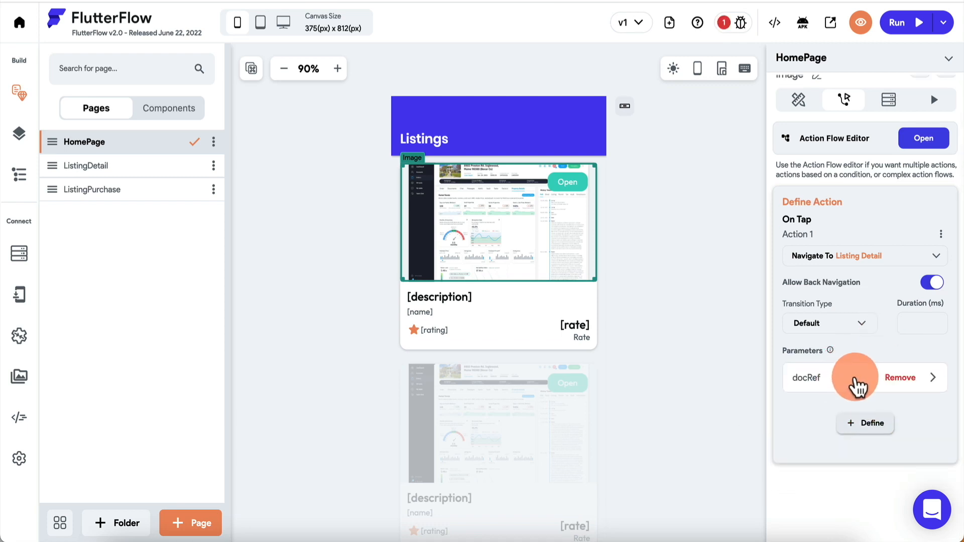
{"action": "left_click", "coordinate": [833, 386]}
{"action": "scroll", "coordinate": [833, 383], "scroll_direction": "down", "scroll_amount": 5}
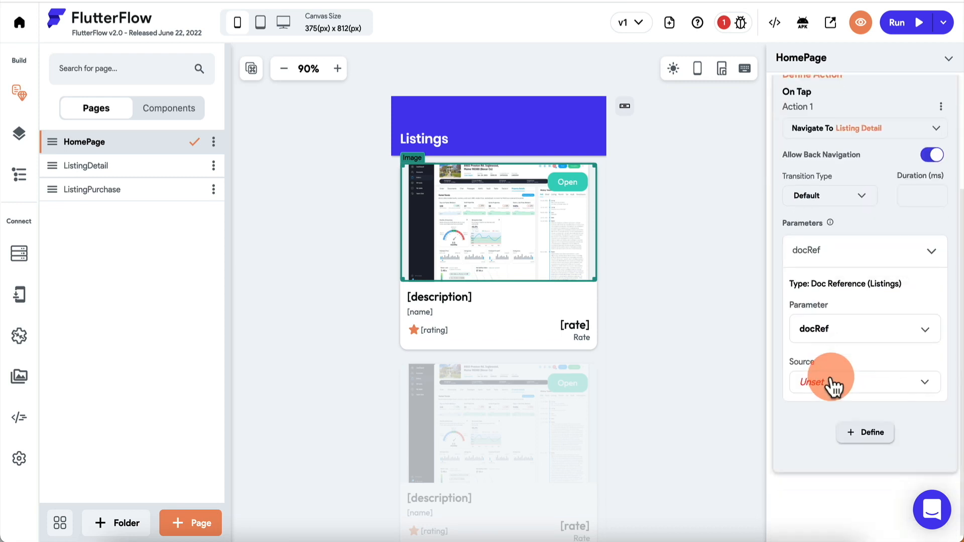
{"action": "left_click", "coordinate": [841, 377]}
{"action": "left_click", "coordinate": [856, 271]}
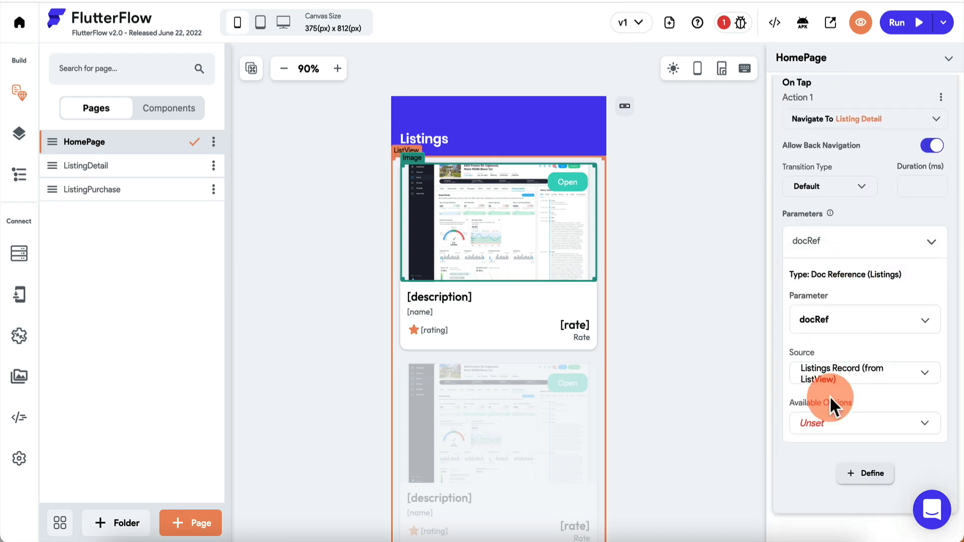
{"action": "left_click", "coordinate": [859, 429]}
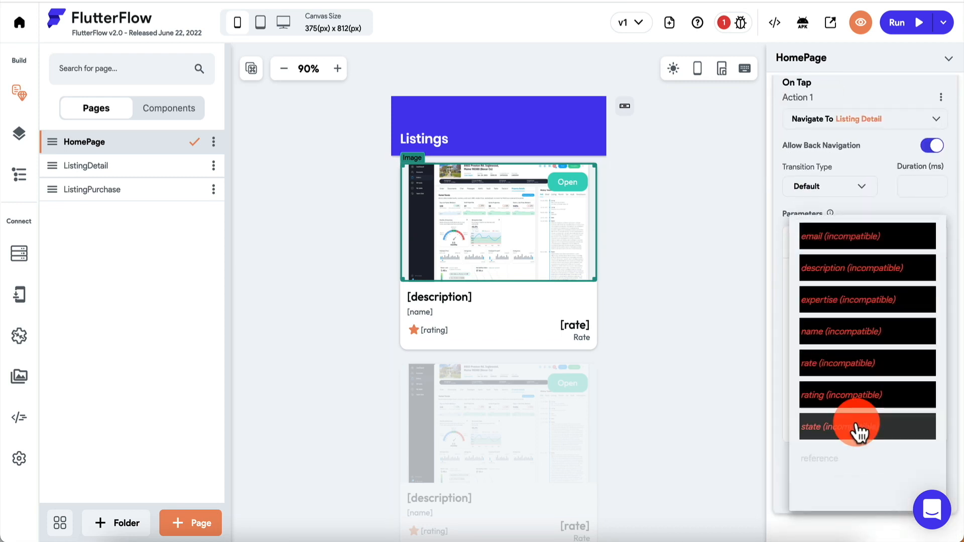
{"action": "left_click", "coordinate": [827, 458]}
{"action": "scroll", "coordinate": [833, 487], "scroll_direction": "down", "scroll_amount": 1}
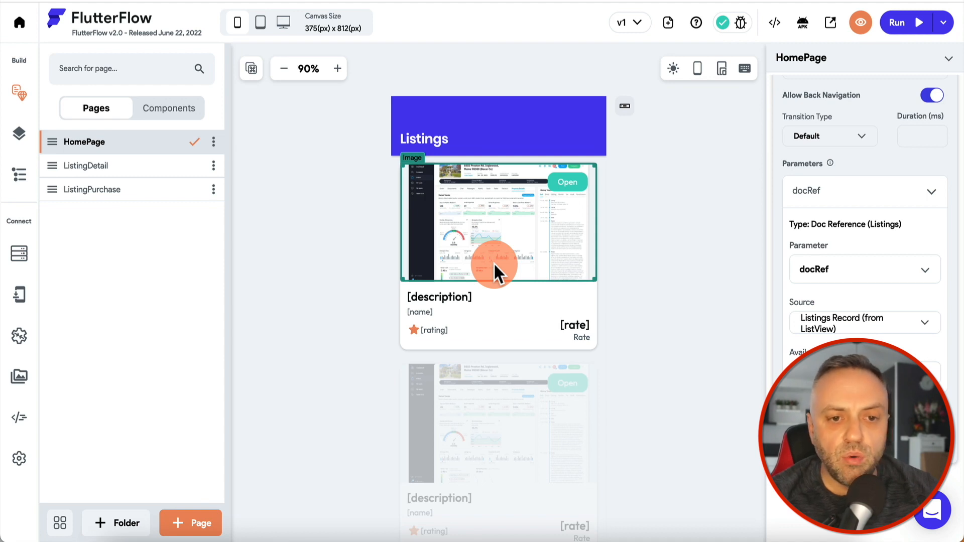
On ListingDetail, bind the card's title text to the name field of the Listings Record from onDemandListing.
{"action": "left_click", "coordinate": [107, 173]}
{"action": "left_click", "coordinate": [445, 297]}
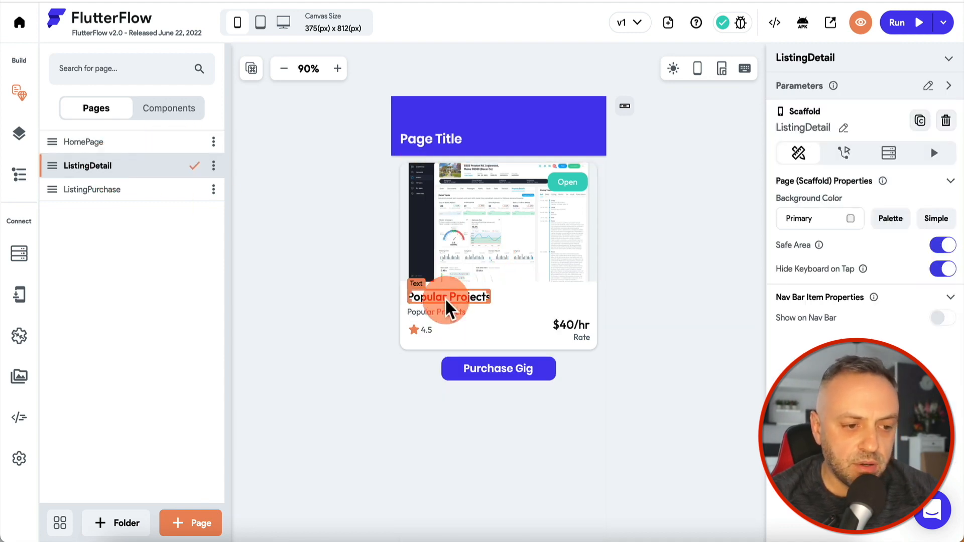
{"action": "left_click", "coordinate": [837, 160]}
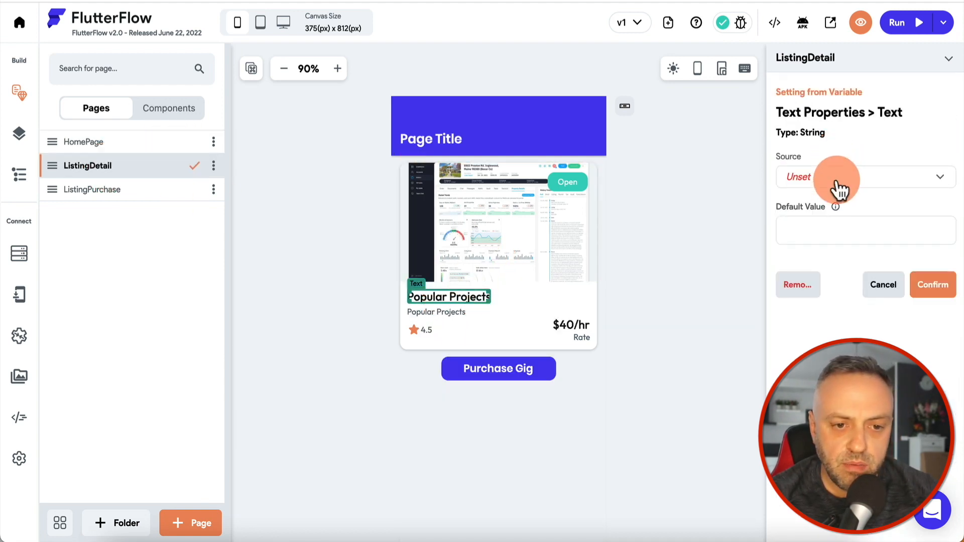
{"action": "left_click", "coordinate": [835, 182]}
{"action": "left_click", "coordinate": [835, 178]}
{"action": "left_click", "coordinate": [834, 234]}
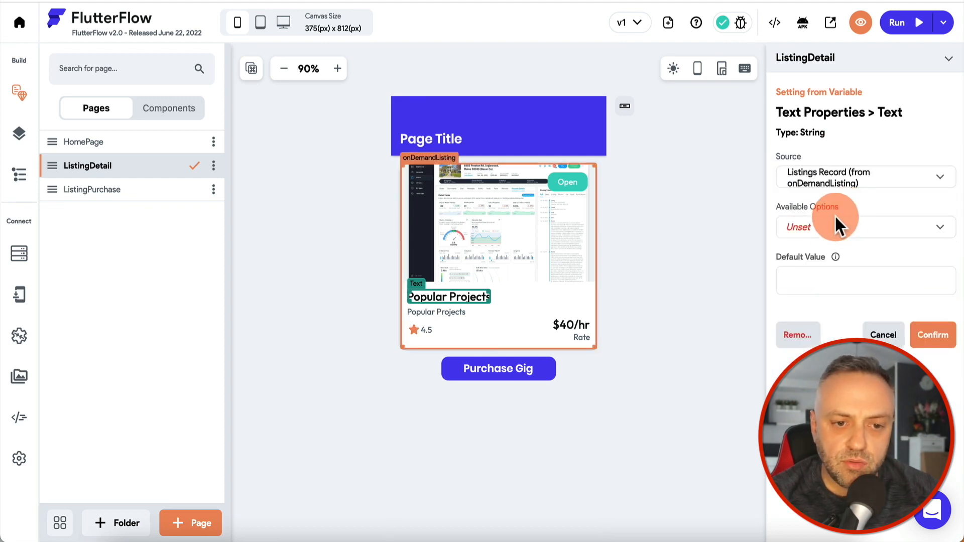
{"action": "left_click", "coordinate": [829, 227]}
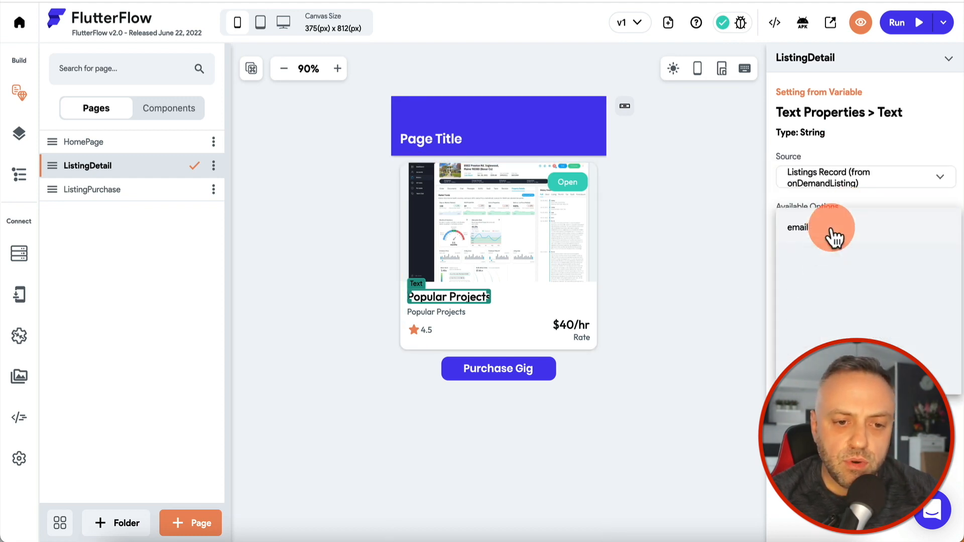
{"action": "left_click", "coordinate": [814, 323]}
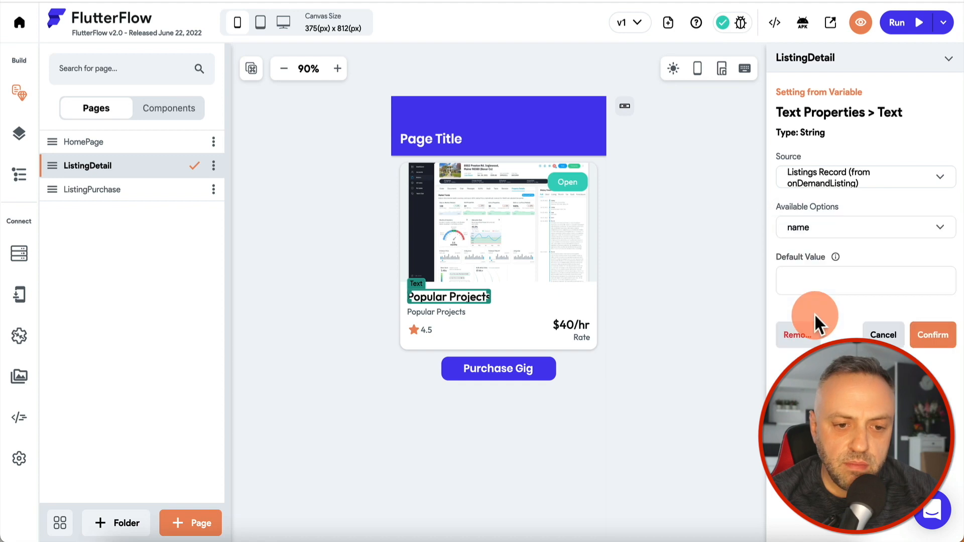
Bind the subtitle text under the card's title to the description field of the onDemandListing Listings Record.
{"action": "left_click", "coordinate": [460, 322]}
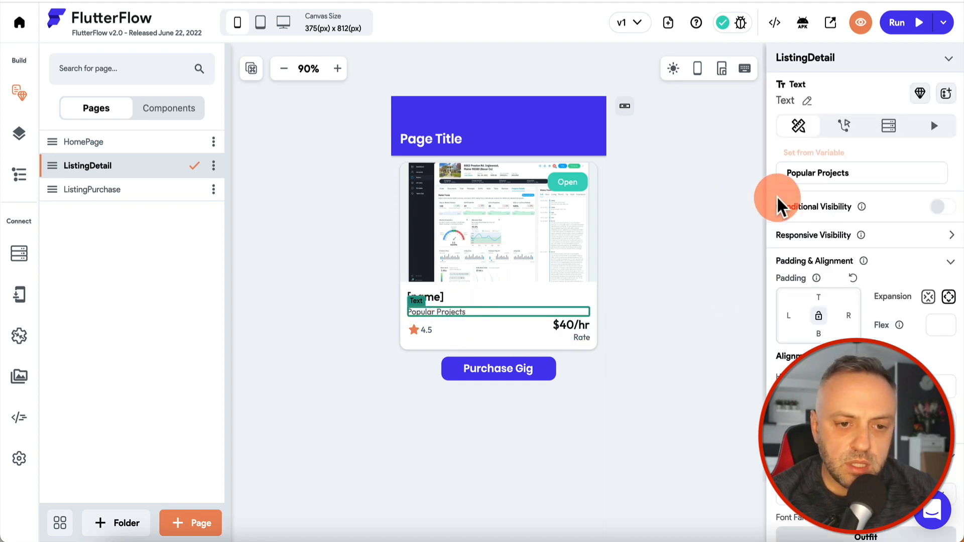
{"action": "left_click", "coordinate": [835, 161]}
{"action": "left_click", "coordinate": [831, 189]}
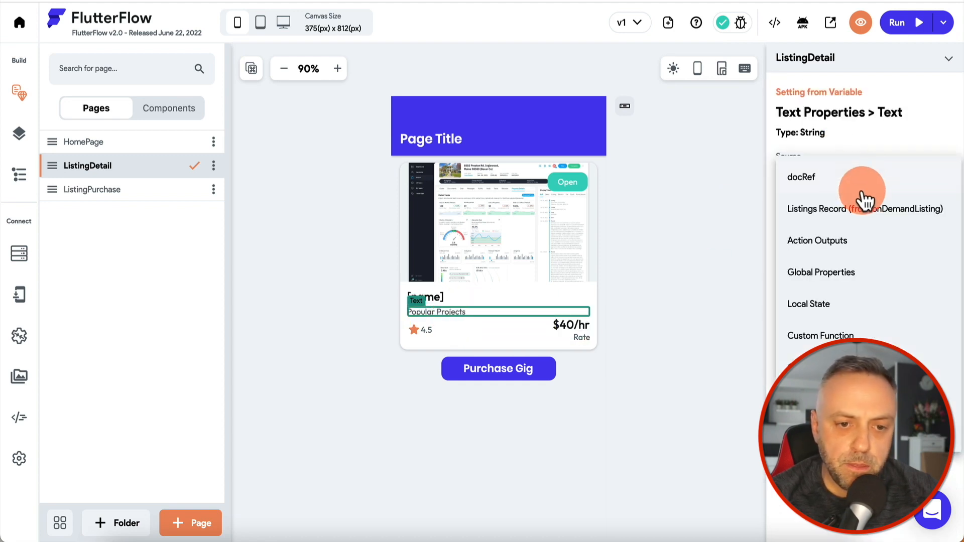
Bind the 4.5 text to the rating field and the $40/hr text to the rate field of the onDemandListing record.
{"action": "left_click", "coordinate": [426, 329]}
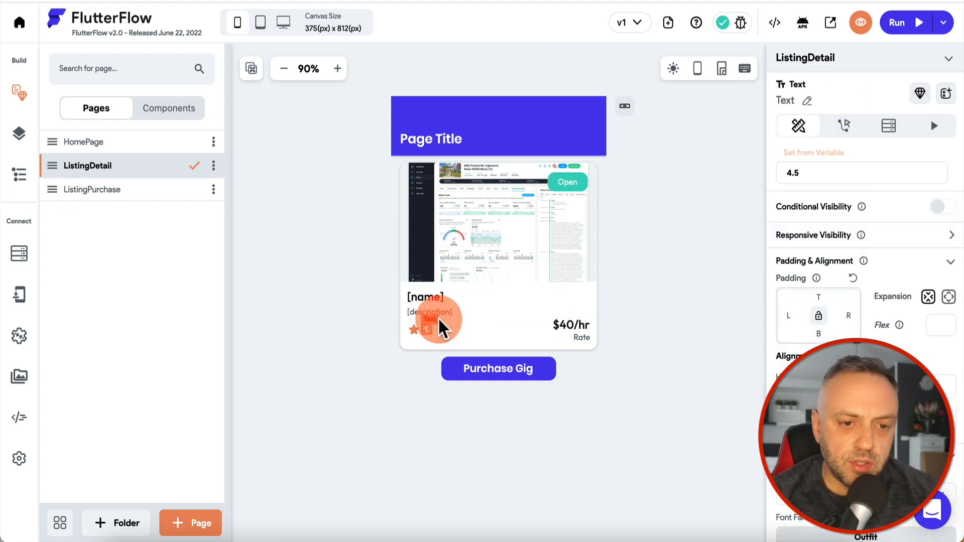
{"action": "left_click", "coordinate": [825, 159]}
{"action": "left_click", "coordinate": [853, 161]}
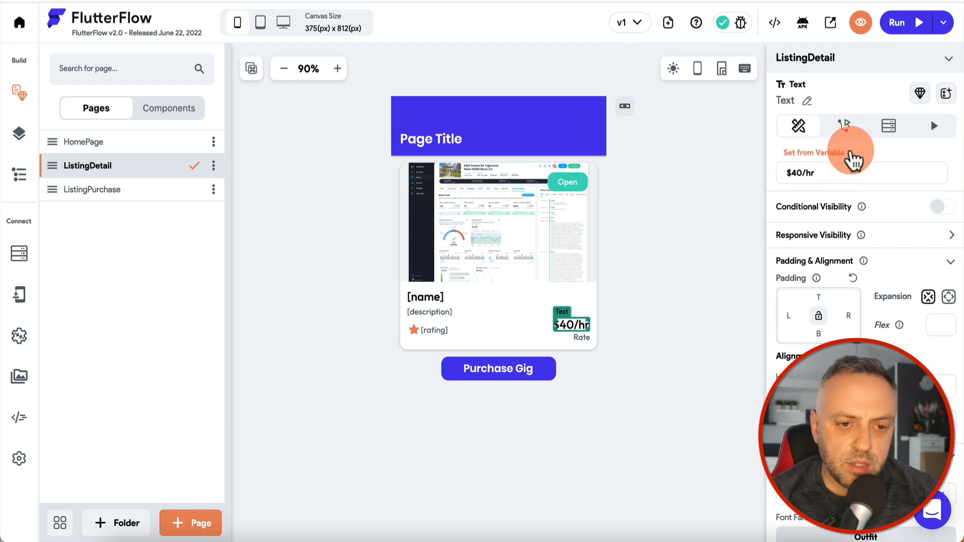
{"action": "left_click", "coordinate": [834, 161]}
{"action": "left_click", "coordinate": [849, 186]}
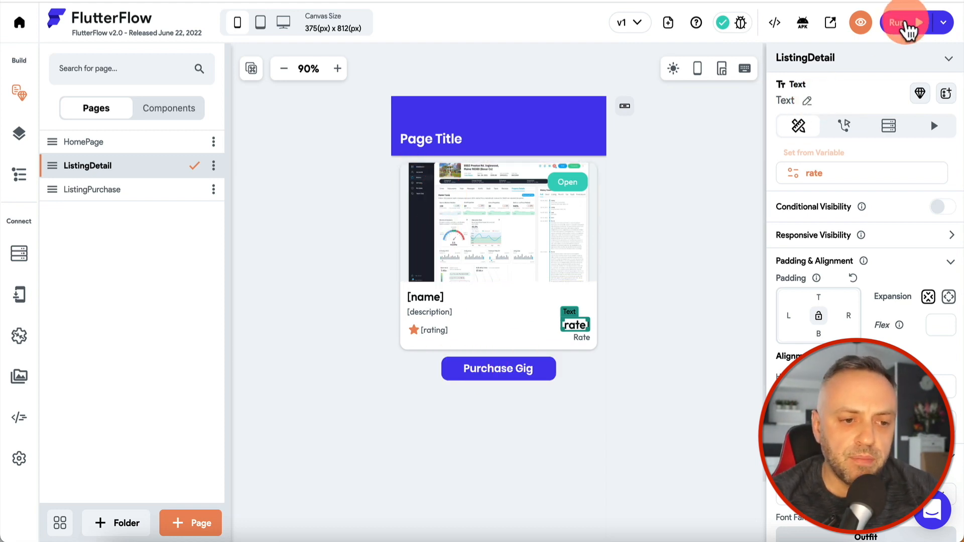
Run the app preview, browse the Listings page and open the Construction Expeditor listing to check its detail page.
{"action": "left_click", "coordinate": [903, 30]}
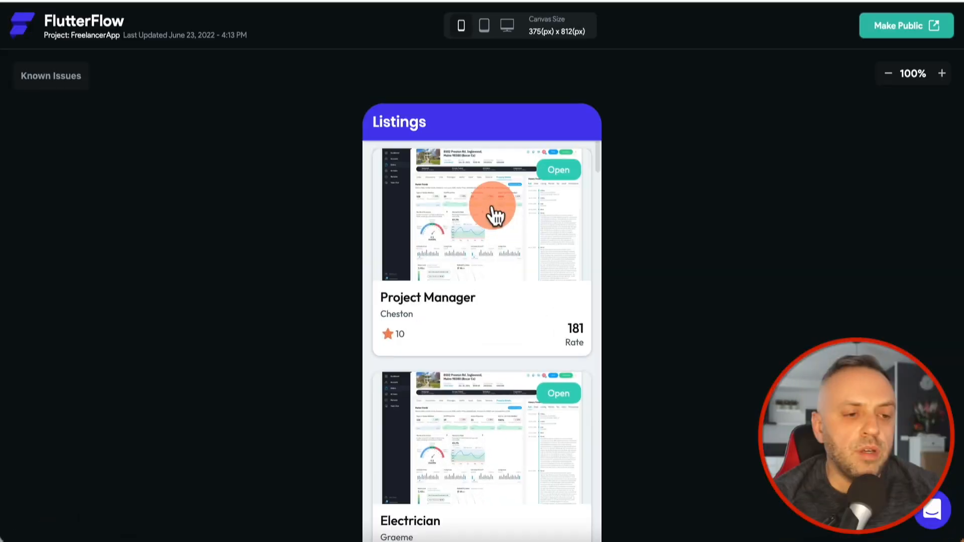
{"action": "scroll", "coordinate": [290, 293], "scroll_direction": "down", "scroll_amount": 2}
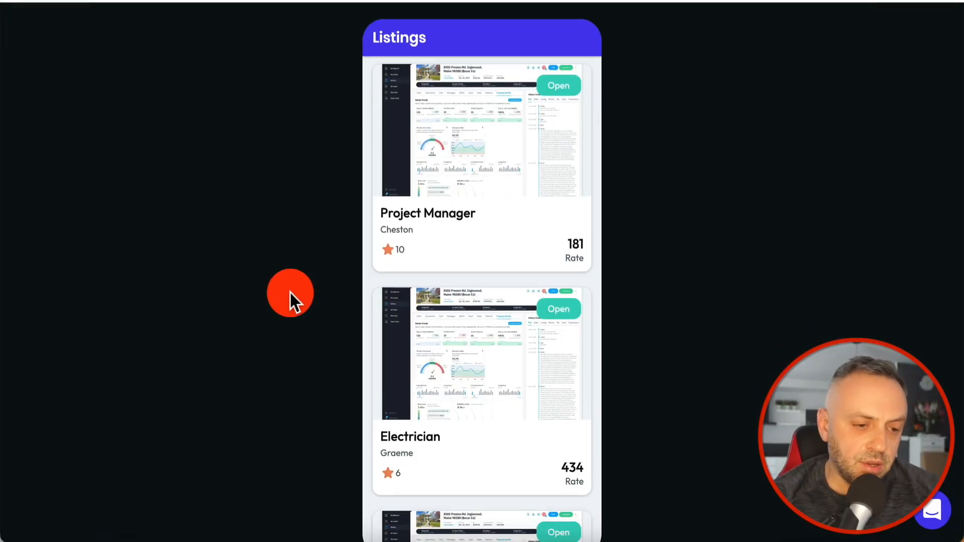
{"action": "scroll", "coordinate": [405, 327], "scroll_direction": "down", "scroll_amount": 5}
{"action": "scroll", "coordinate": [405, 327], "scroll_direction": "down", "scroll_amount": 4}
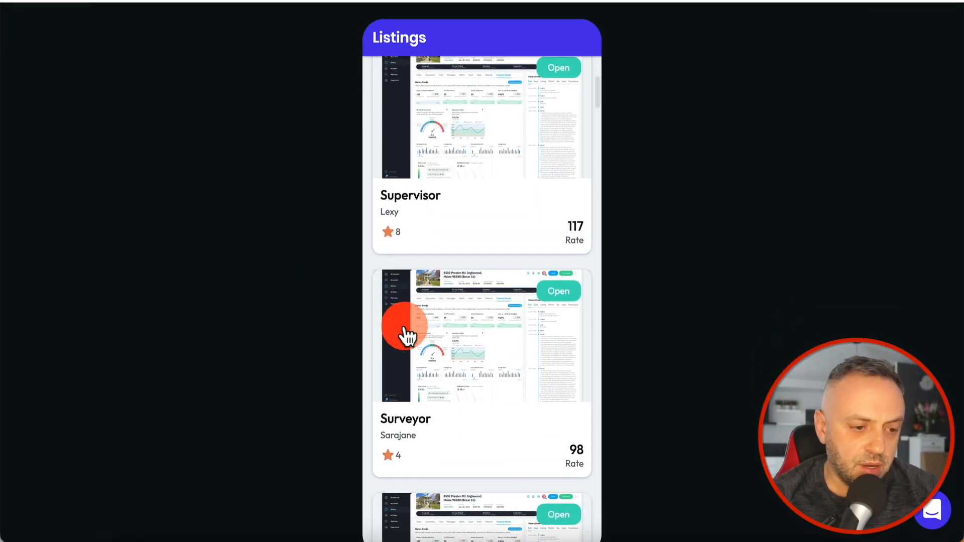
{"action": "scroll", "coordinate": [497, 257], "scroll_direction": "down", "scroll_amount": 3}
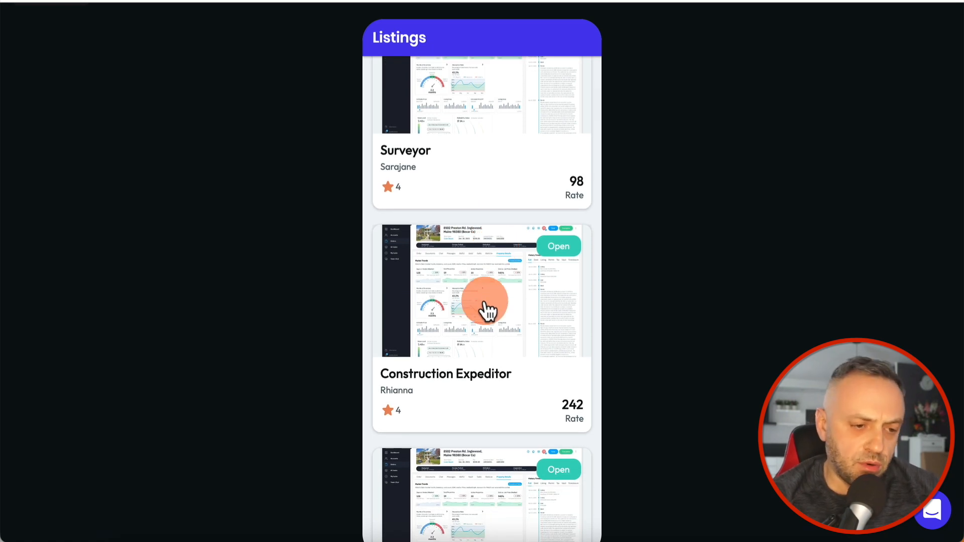
{"action": "left_click", "coordinate": [485, 305]}
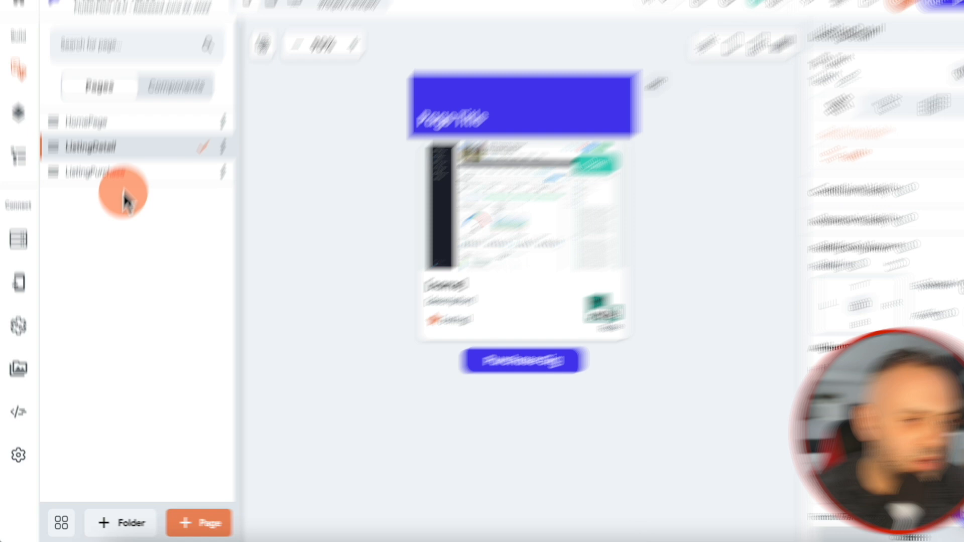
Add the Checkout - Simple bottom sheet template to the Column of the ListingPurchase page.
{"action": "left_click", "coordinate": [111, 174]}
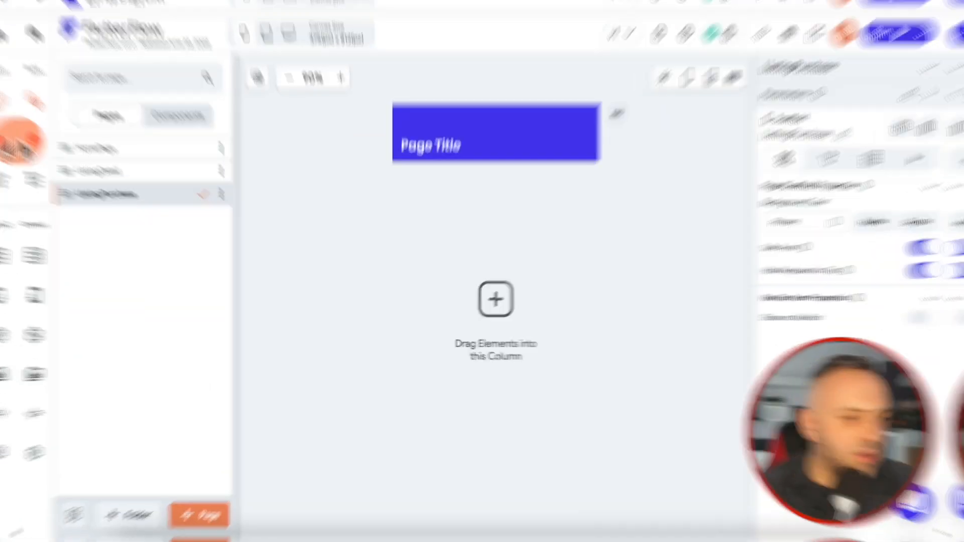
{"action": "left_click", "coordinate": [20, 103]}
{"action": "left_click", "coordinate": [19, 133]}
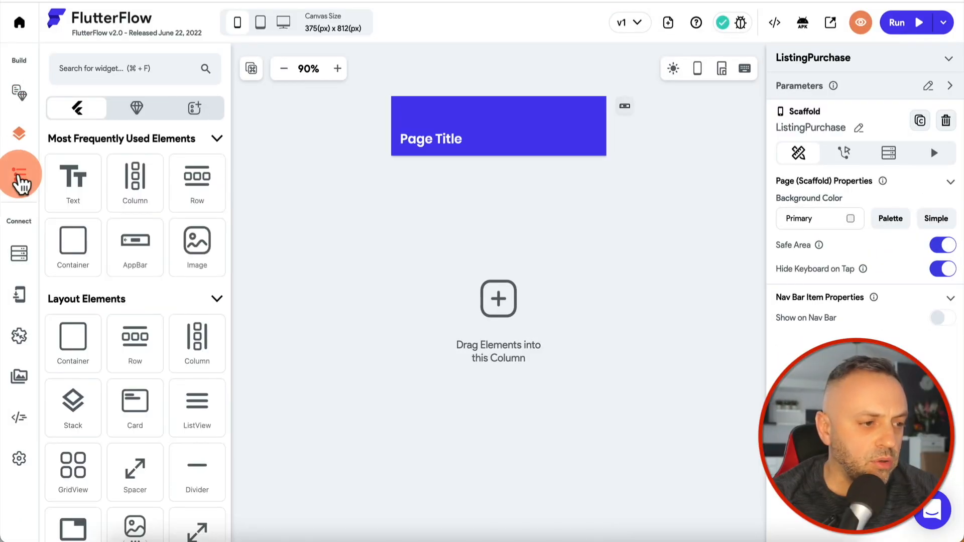
{"action": "left_click", "coordinate": [20, 174]}
{"action": "left_click", "coordinate": [142, 167]}
{"action": "left_click", "coordinate": [195, 99]}
{"action": "left_click", "coordinate": [196, 120]}
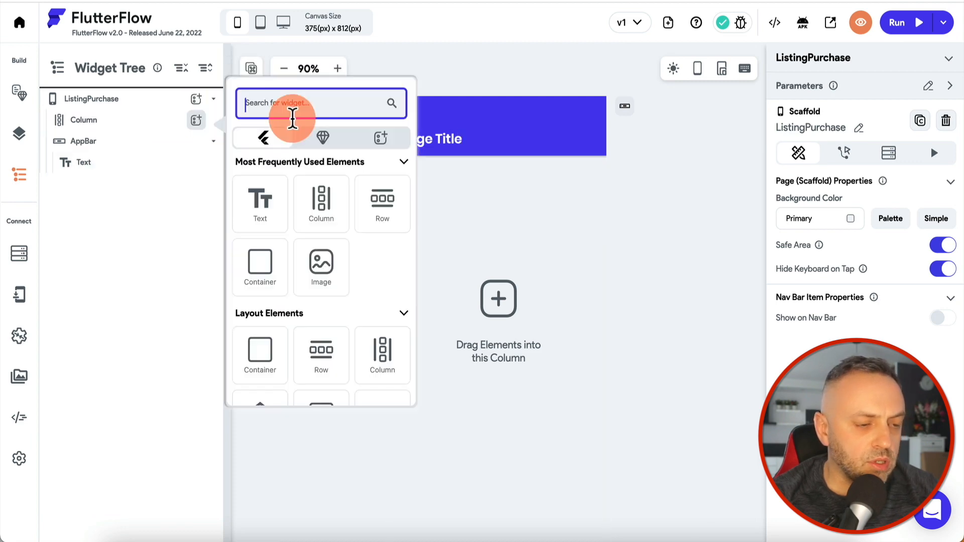
{"action": "left_click", "coordinate": [392, 140]}
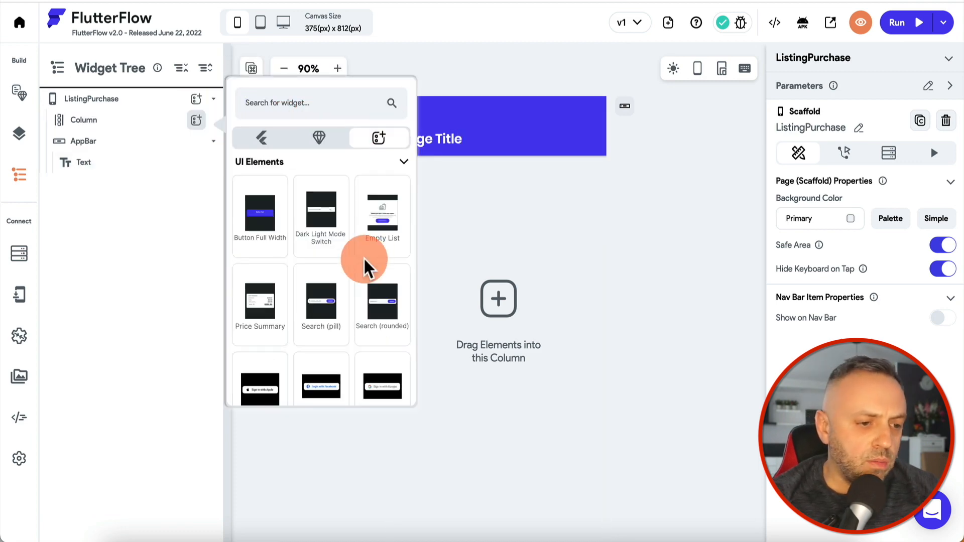
{"action": "scroll", "coordinate": [365, 266], "scroll_direction": "down", "scroll_amount": 6}
{"action": "scroll", "coordinate": [365, 266], "scroll_direction": "down", "scroll_amount": 8}
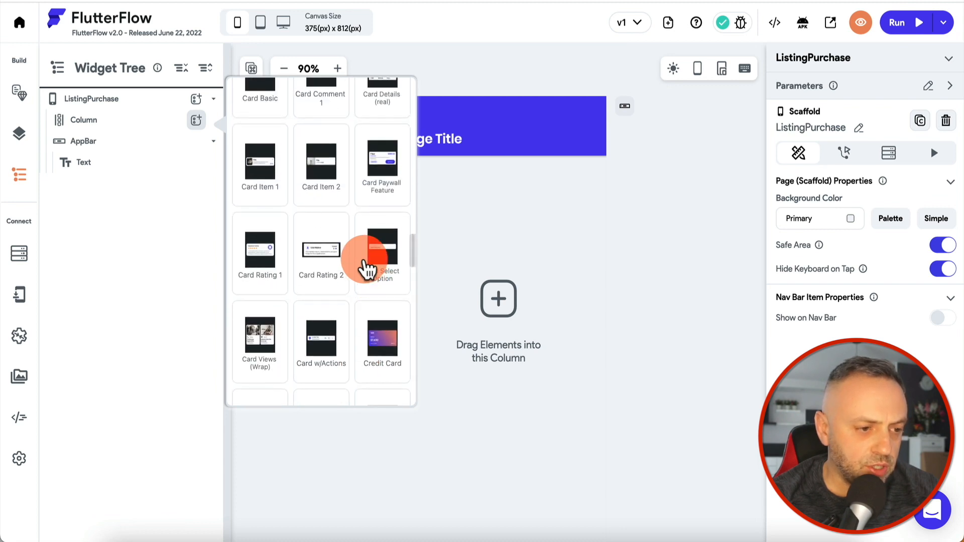
{"action": "scroll", "coordinate": [367, 270], "scroll_direction": "down", "scroll_amount": 8}
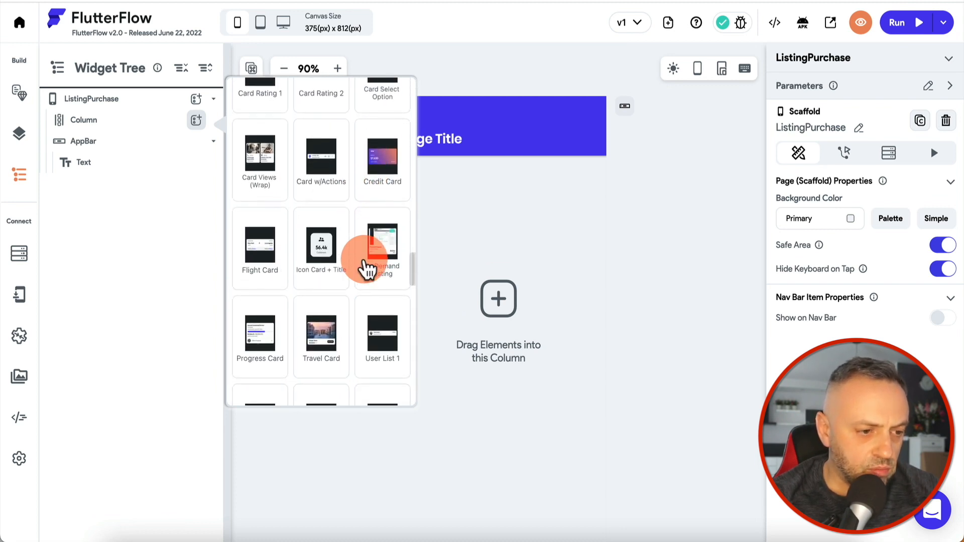
{"action": "scroll", "coordinate": [367, 269], "scroll_direction": "down", "scroll_amount": 8}
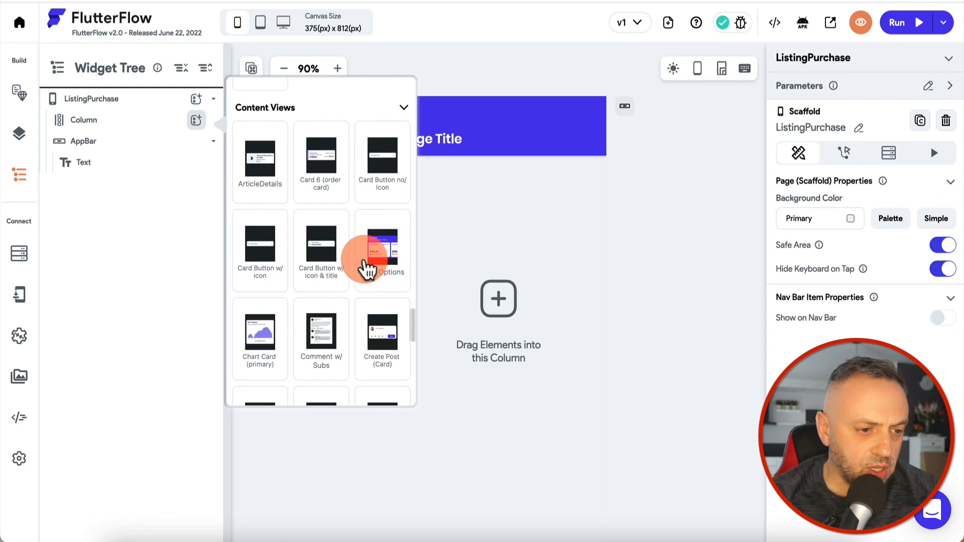
{"action": "scroll", "coordinate": [367, 269], "scroll_direction": "down", "scroll_amount": 8}
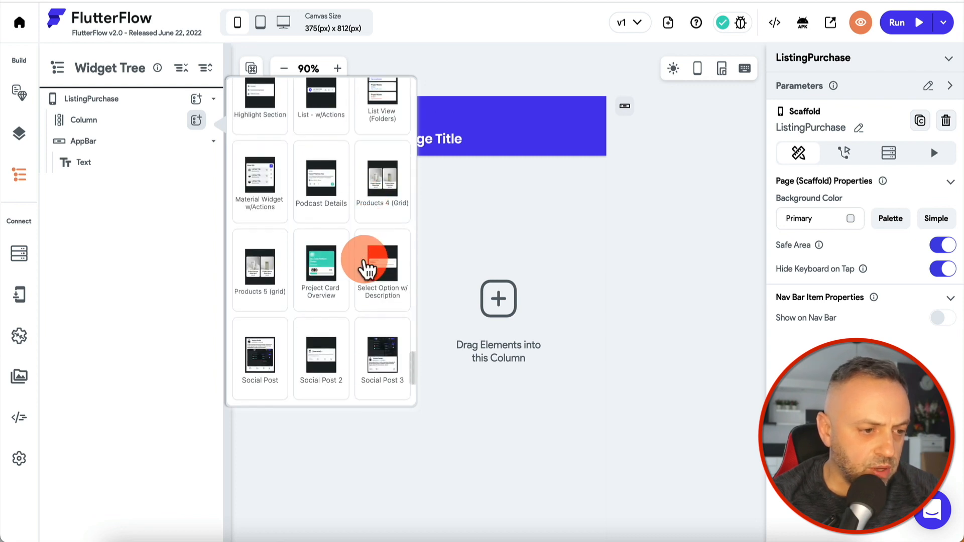
{"action": "scroll", "coordinate": [367, 270], "scroll_direction": "down", "scroll_amount": 8}
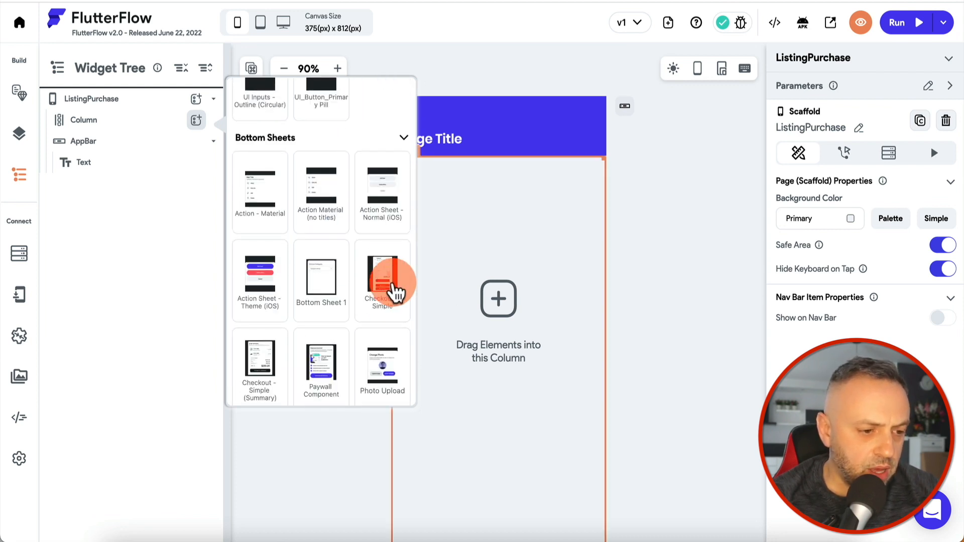
{"action": "left_click", "coordinate": [383, 281]}
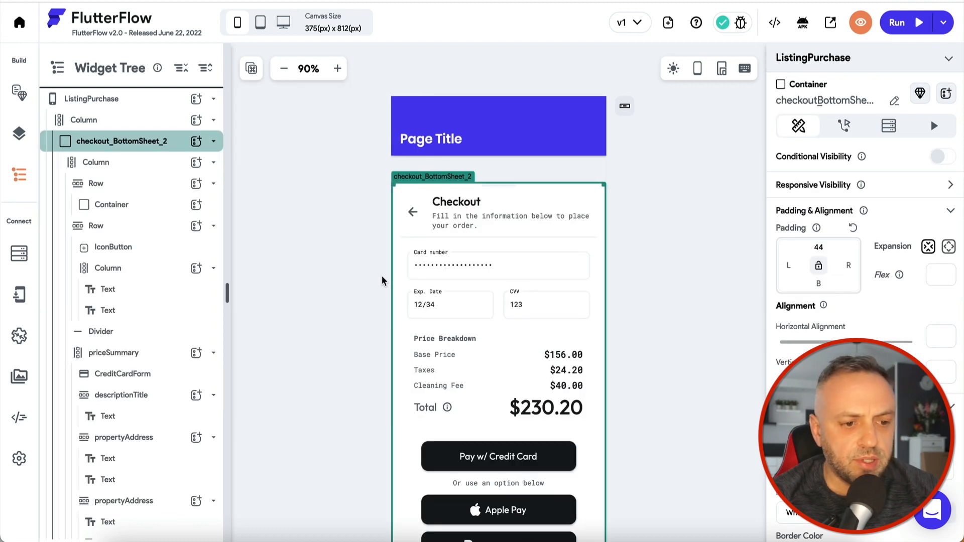
{"action": "scroll", "coordinate": [350, 274], "scroll_direction": "down", "scroll_amount": 2}
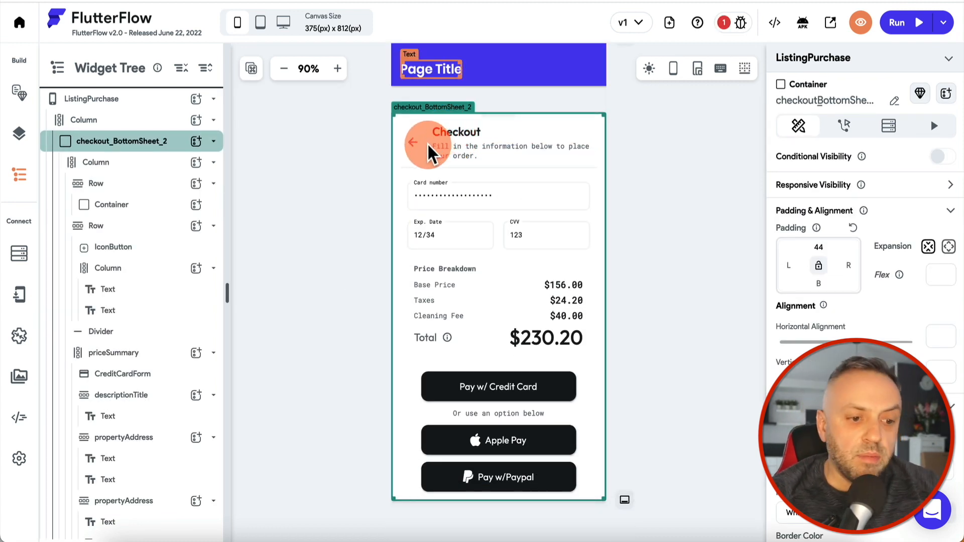
{"action": "left_click", "coordinate": [456, 149]}
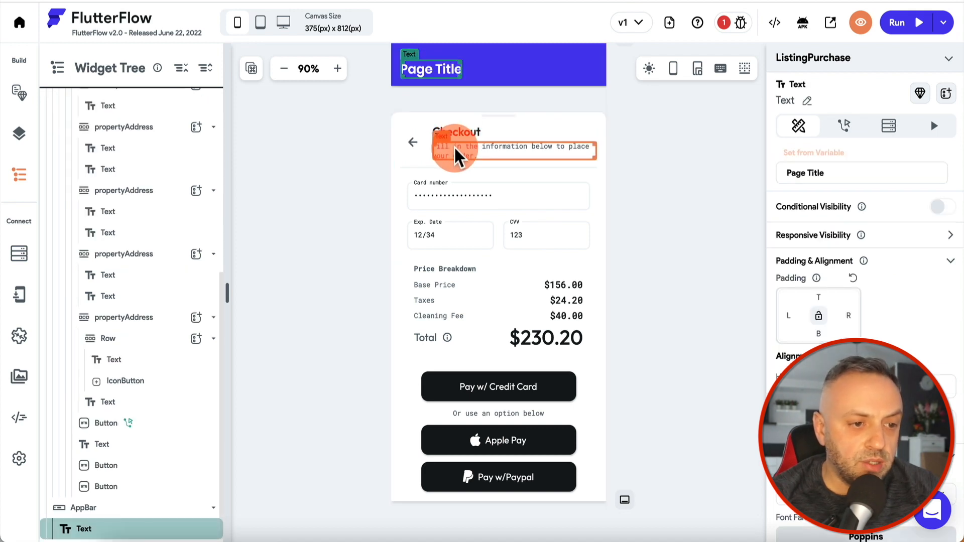
{"action": "left_click", "coordinate": [333, 166]}
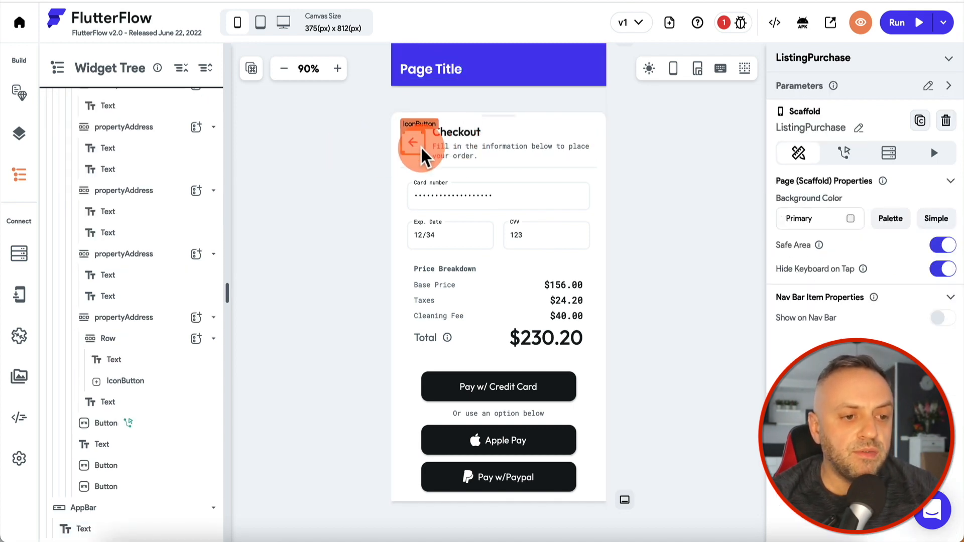
{"action": "left_click", "coordinate": [451, 150]}
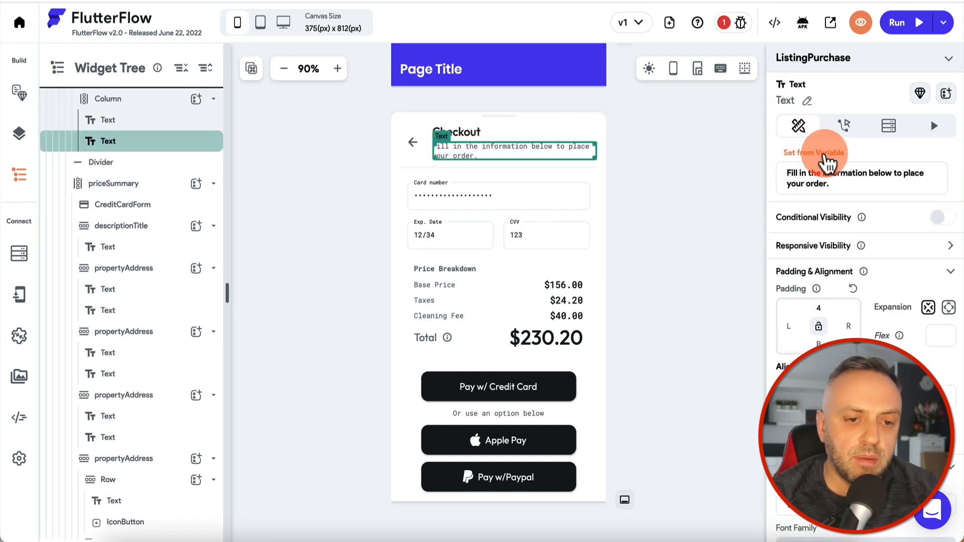
{"action": "left_click", "coordinate": [826, 157]}
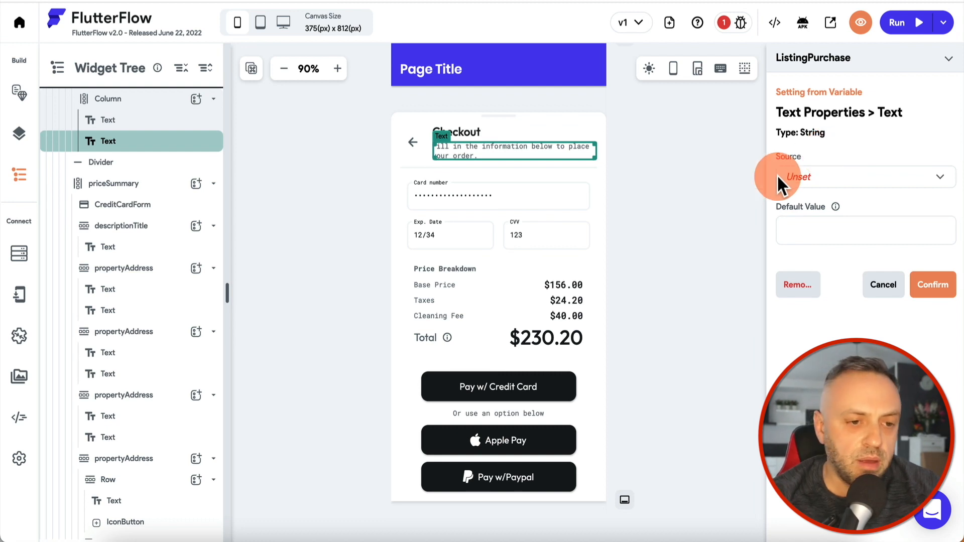
{"action": "left_click", "coordinate": [613, 216]}
{"action": "scroll", "coordinate": [179, 184], "scroll_direction": "up", "scroll_amount": 3}
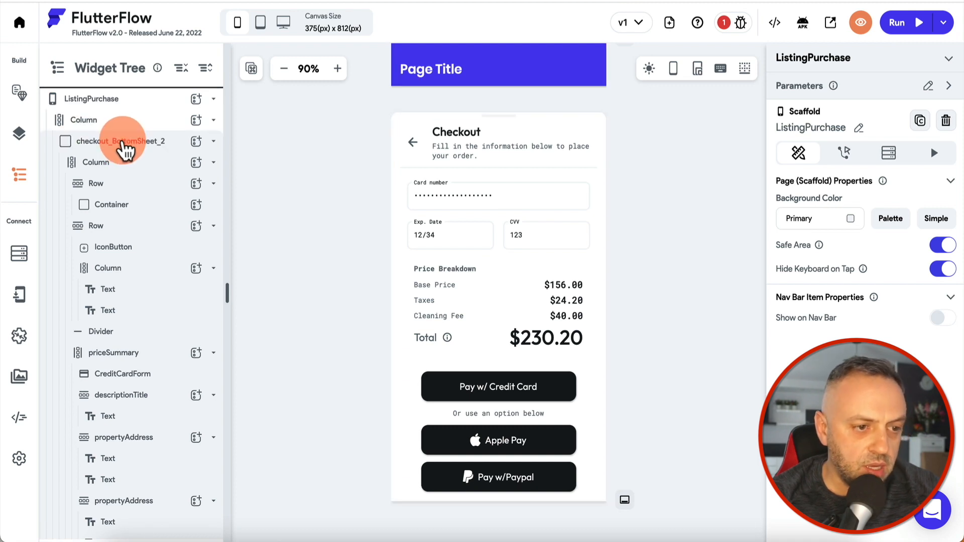
Define a docRef parameter on the ListingPurchase page as a DocumentReference to the Listings collection.
{"action": "left_click", "coordinate": [124, 145]}
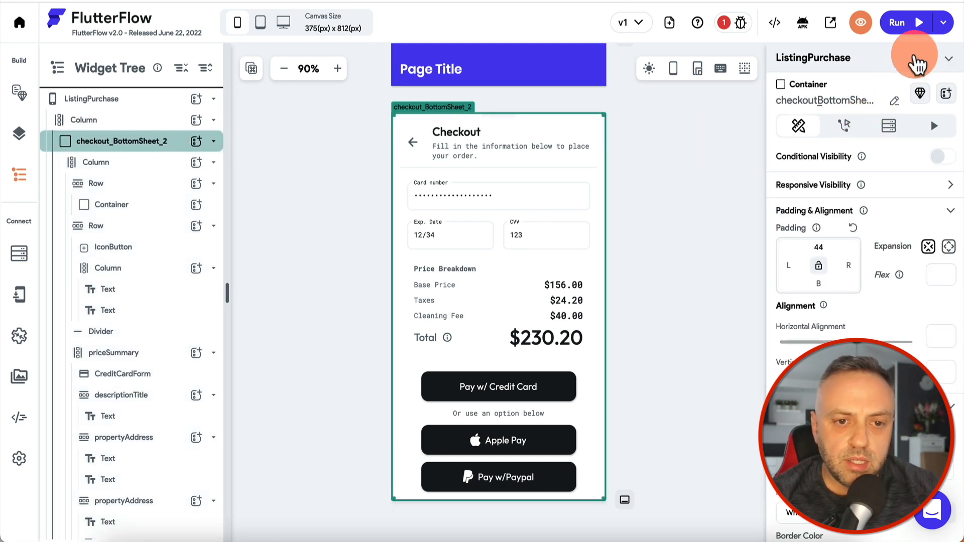
{"action": "left_click", "coordinate": [123, 99]}
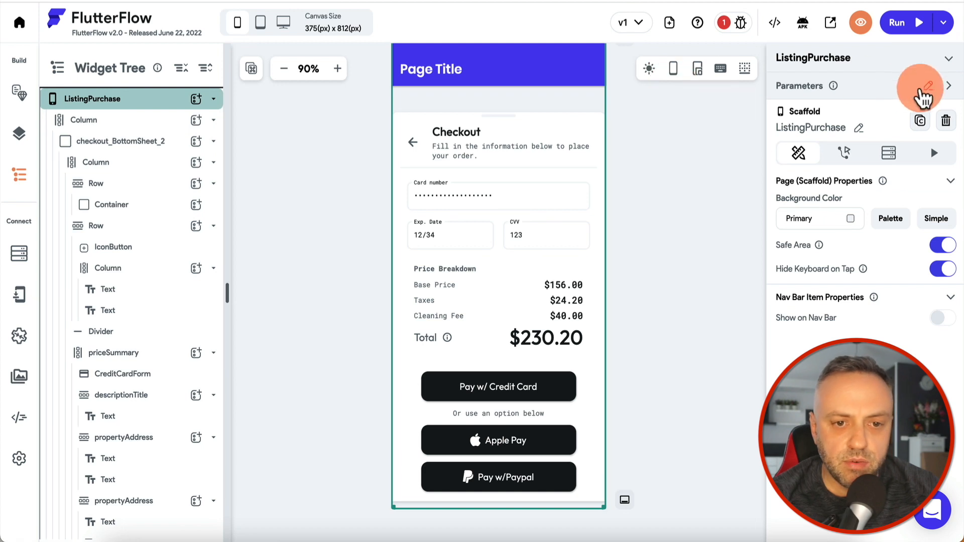
{"action": "left_click", "coordinate": [924, 90]}
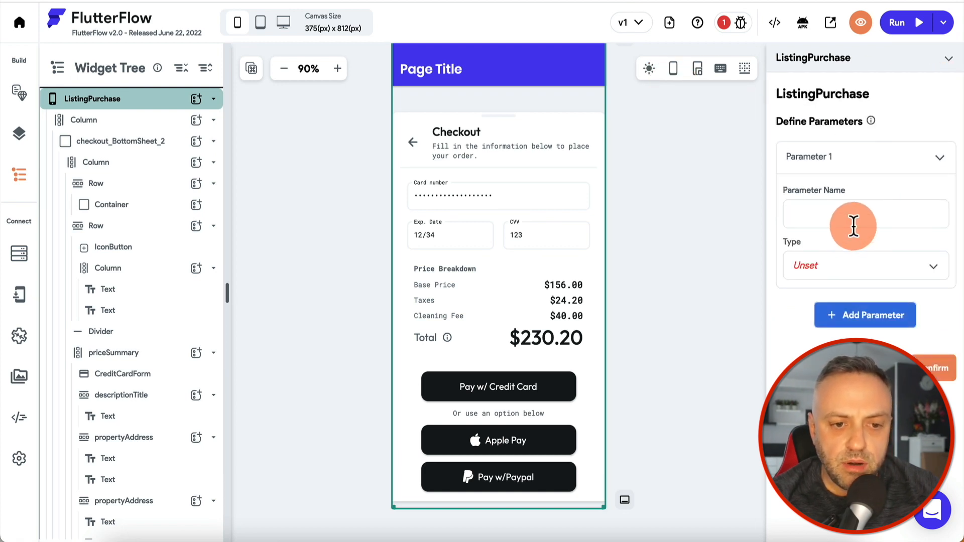
{"action": "type", "text": "docRef"}
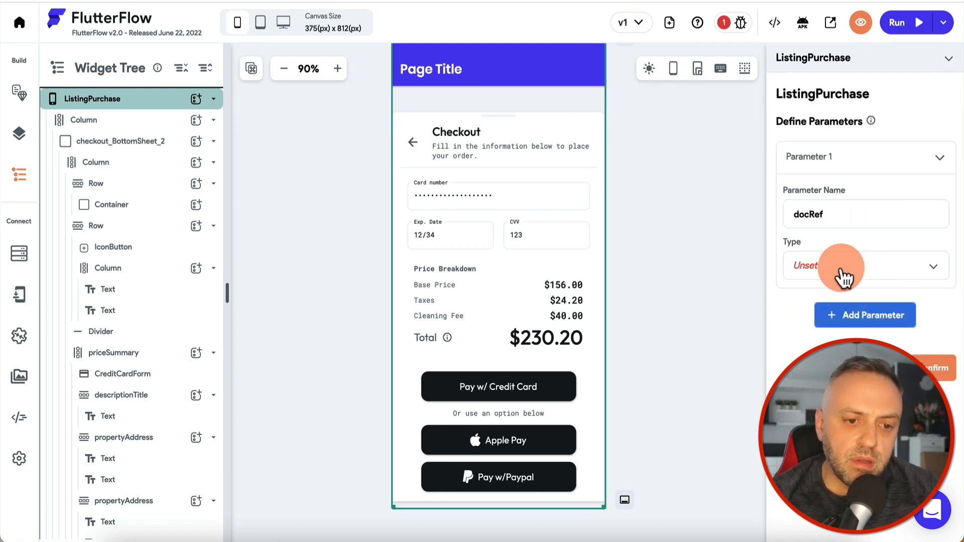
{"action": "left_click", "coordinate": [844, 276]}
{"action": "left_click", "coordinate": [857, 311]}
{"action": "left_click", "coordinate": [914, 324]}
{"action": "left_click", "coordinate": [884, 324]}
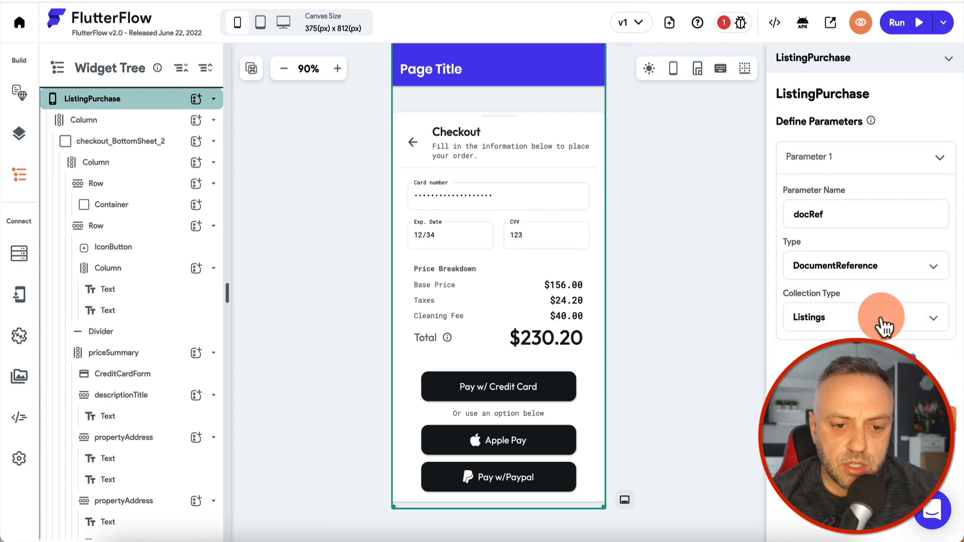
{"action": "left_click", "coordinate": [942, 417]}
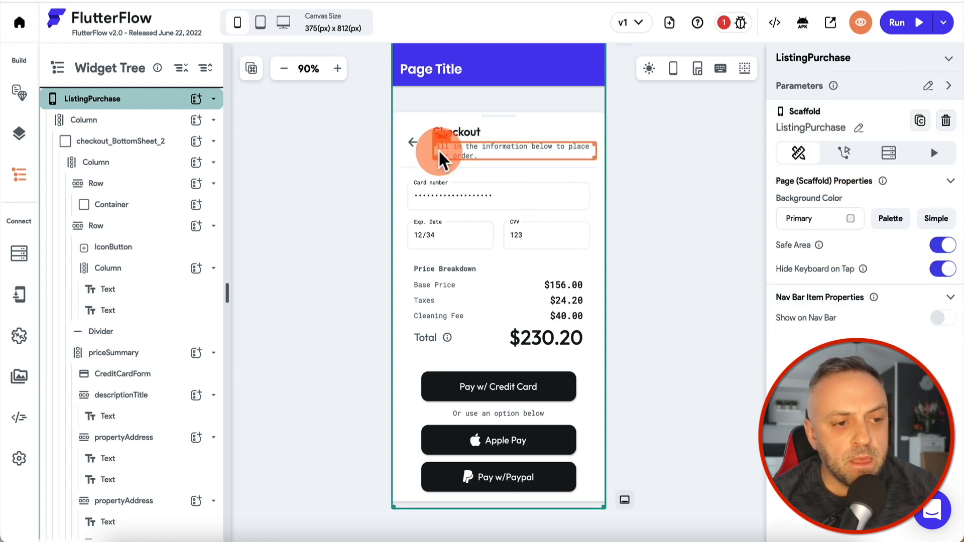
{"action": "left_click", "coordinate": [462, 149]}
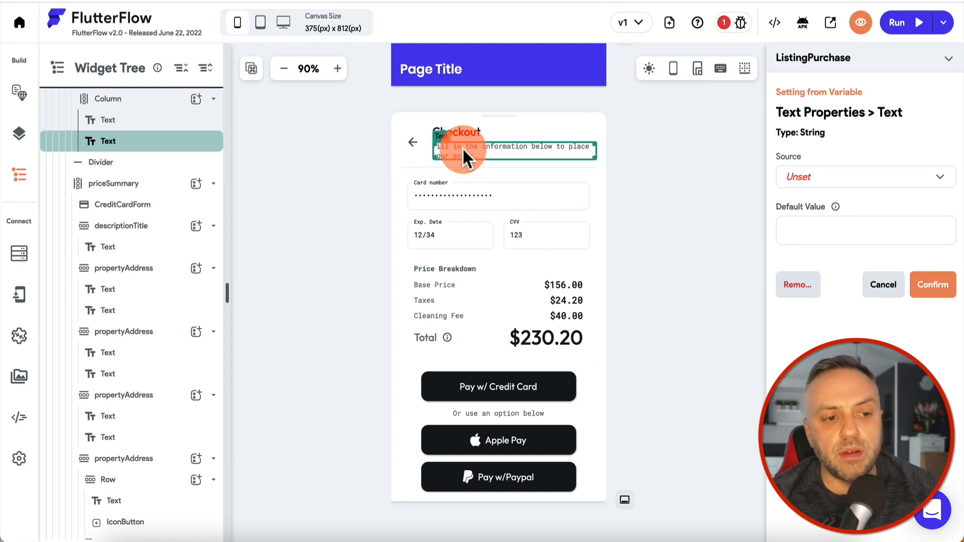
{"action": "left_click", "coordinate": [854, 181]}
{"action": "left_click", "coordinate": [848, 178]}
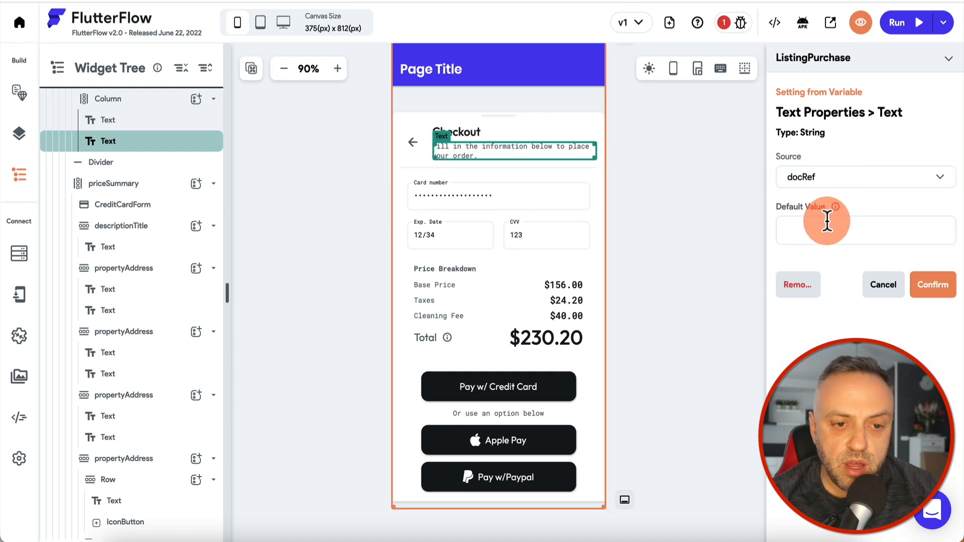
Add a Document from Reference backend query to the checkout_BottomSheet_2 container, using the Listings collection with docRef as the source.
{"action": "scroll", "coordinate": [141, 151], "scroll_direction": "up", "scroll_amount": 3}
{"action": "left_click", "coordinate": [140, 144]}
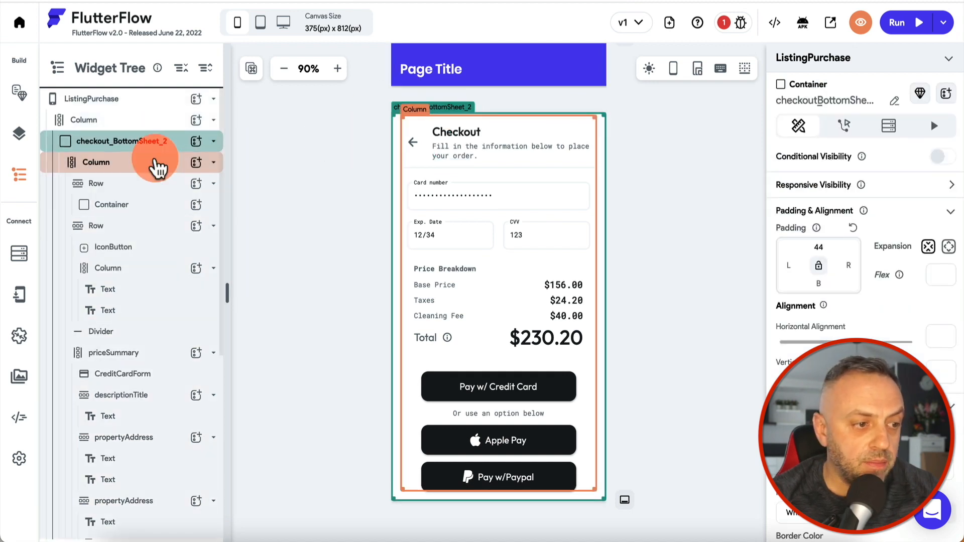
{"action": "left_click", "coordinate": [889, 125]}
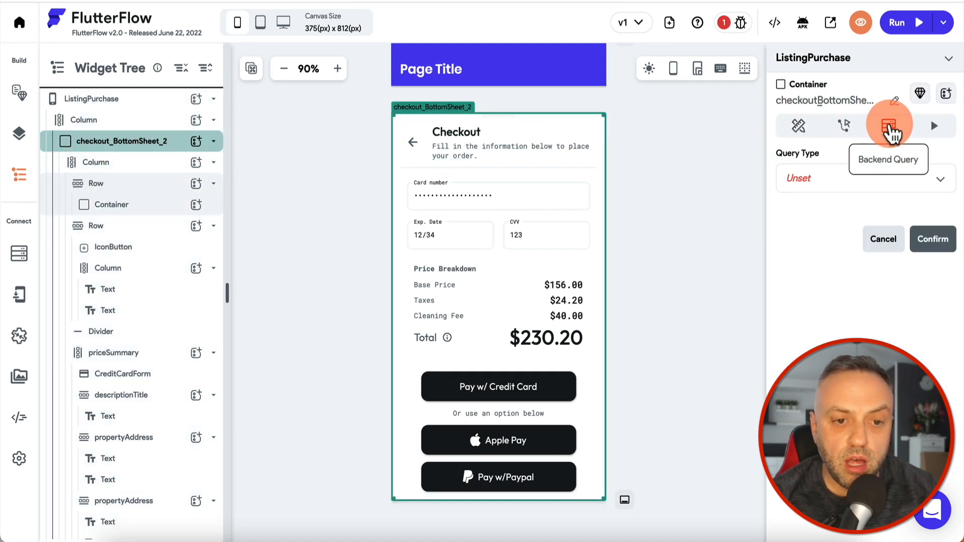
{"action": "left_click", "coordinate": [848, 178]}
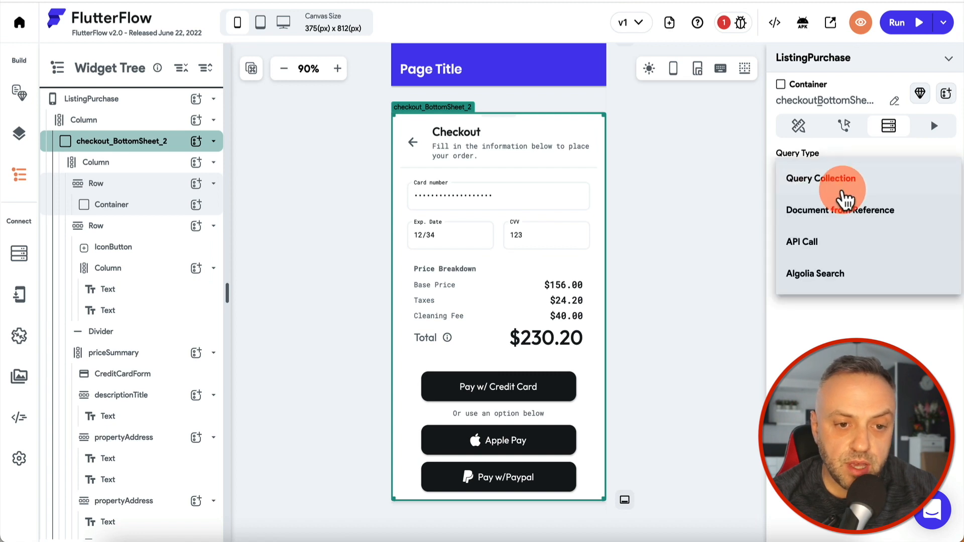
{"action": "left_click", "coordinate": [853, 213]}
{"action": "left_click", "coordinate": [858, 266]}
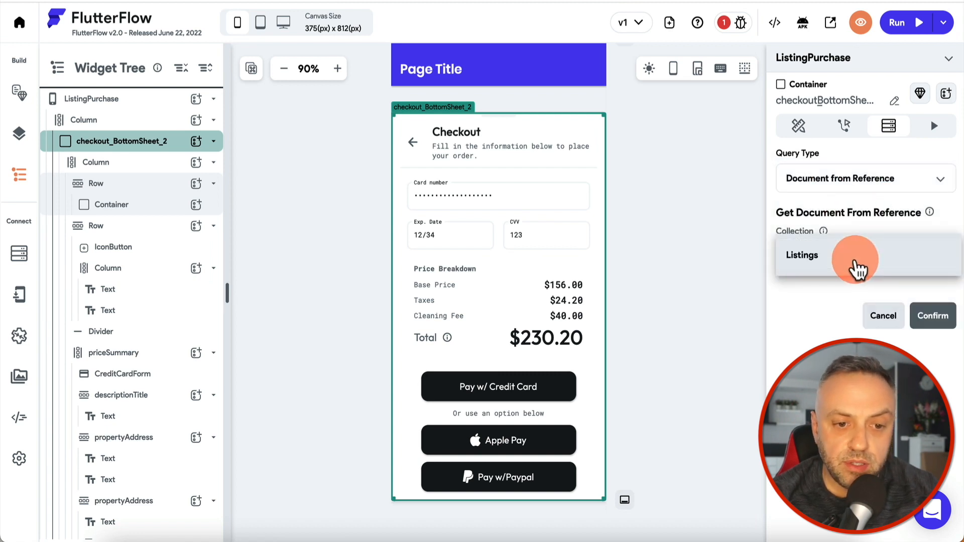
{"action": "left_click", "coordinate": [857, 268]}
{"action": "left_click", "coordinate": [876, 312]}
{"action": "left_click", "coordinate": [866, 268]}
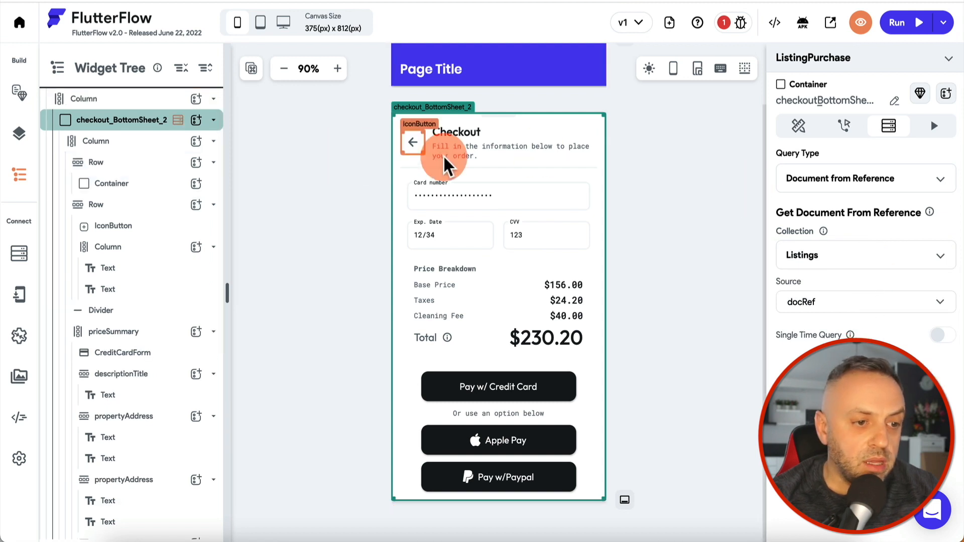
Bind the subtitle text under the Checkout heading to the description field of the checkout_BottomSheet_2 Listings Record.
{"action": "left_click", "coordinate": [457, 151]}
{"action": "left_click", "coordinate": [828, 182]}
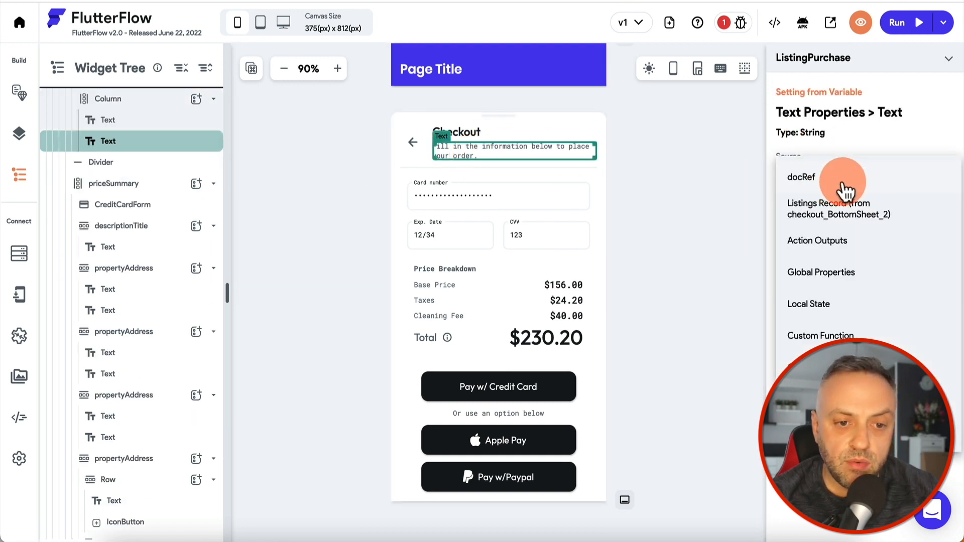
{"action": "left_click", "coordinate": [833, 205]}
{"action": "left_click", "coordinate": [846, 228]}
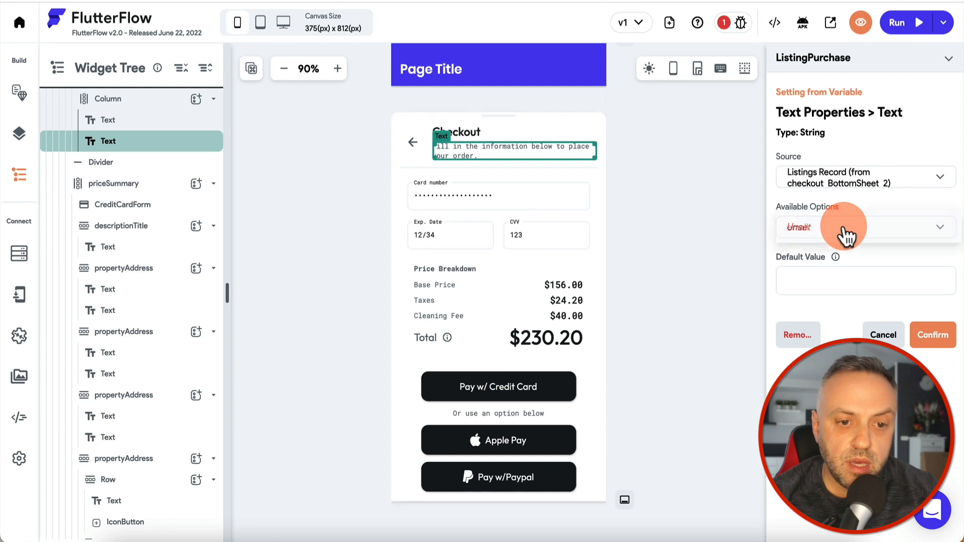
{"action": "left_click", "coordinate": [836, 259]}
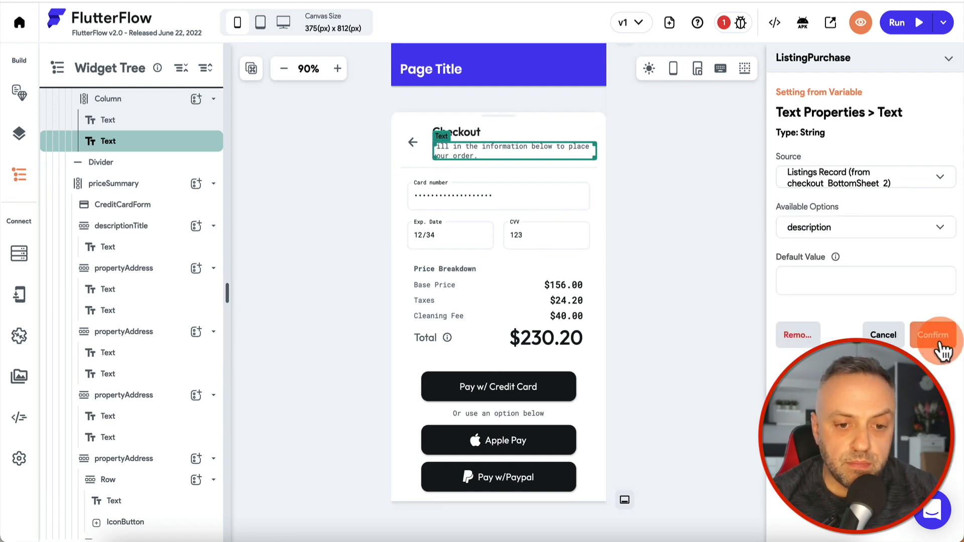
{"action": "left_click", "coordinate": [948, 340]}
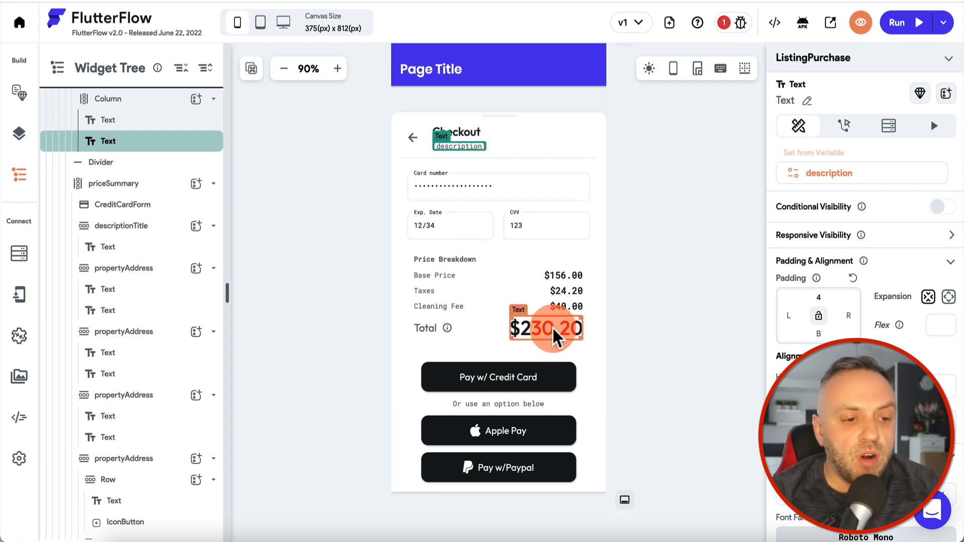
Bind the checkout Total amount to the rate field of the checkout_BottomSheet_2 Listings Record, using the custom number format $.
{"action": "left_click", "coordinate": [522, 324]}
{"action": "left_click", "coordinate": [806, 162]}
{"action": "left_click", "coordinate": [855, 185]}
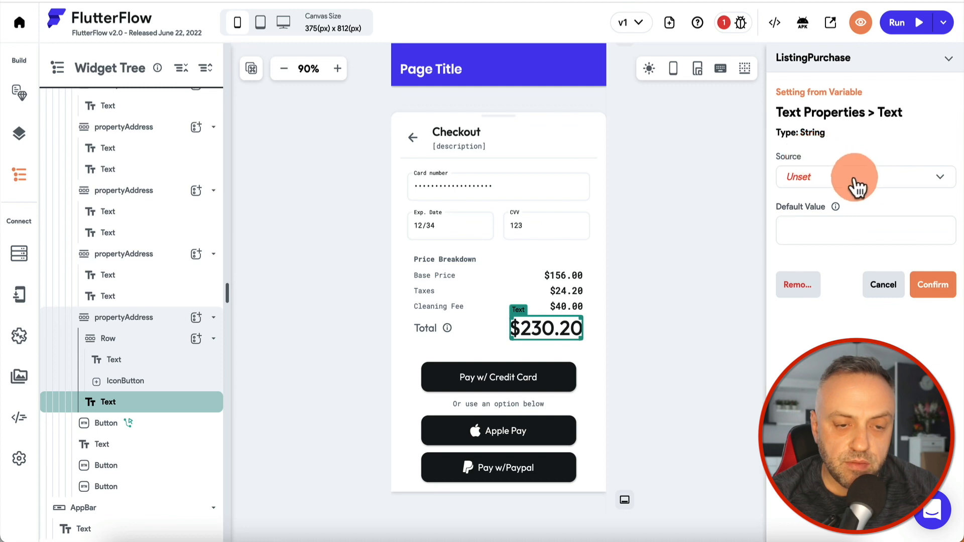
{"action": "left_click", "coordinate": [854, 207]}
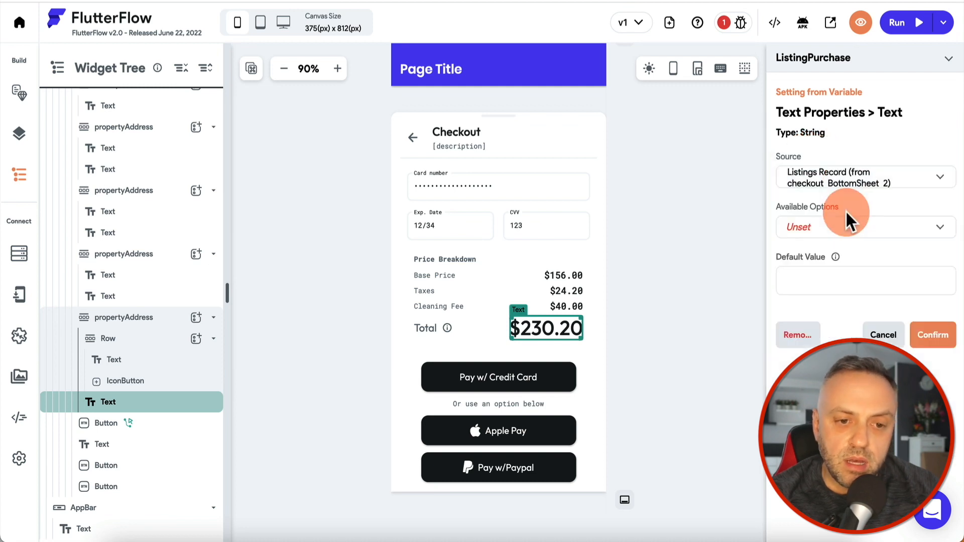
{"action": "left_click", "coordinate": [872, 232]}
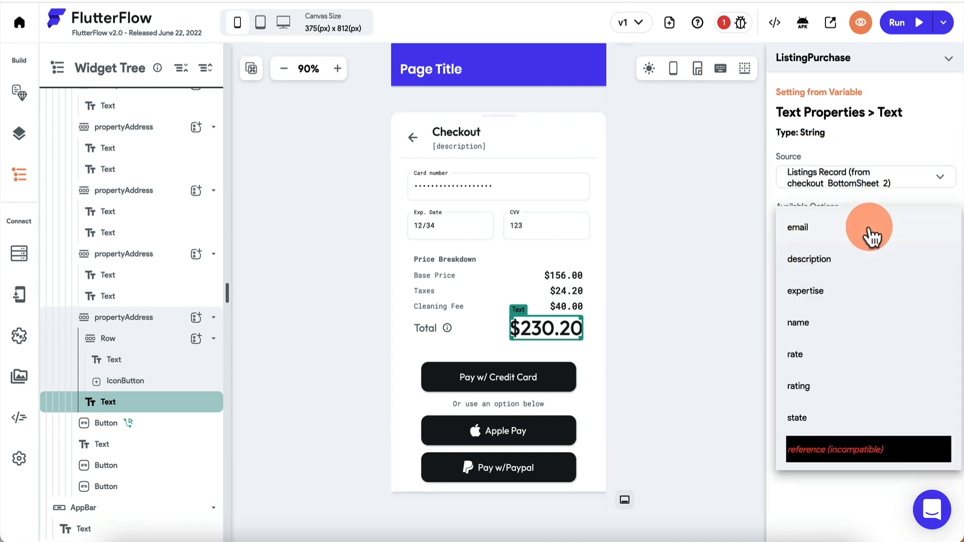
{"action": "left_click", "coordinate": [821, 354]}
{"action": "left_click", "coordinate": [854, 286]}
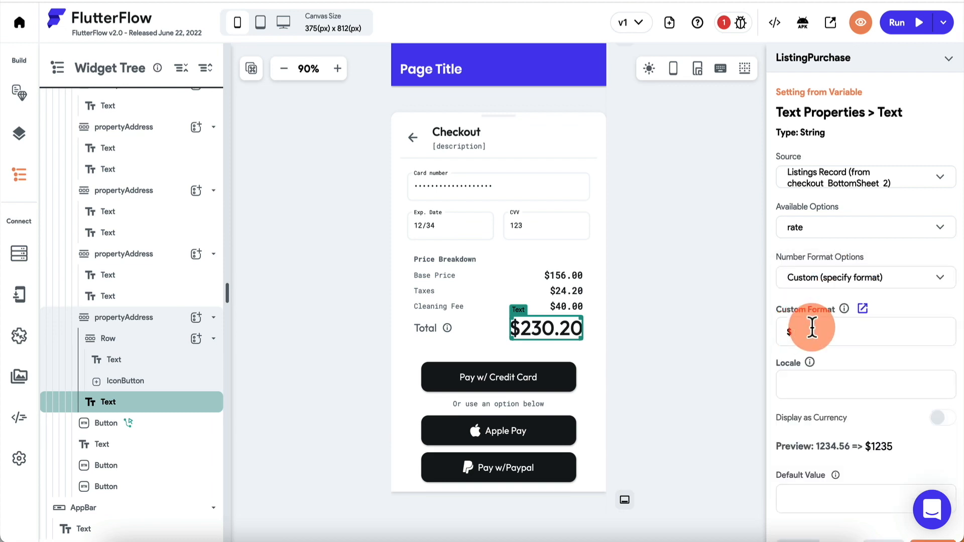
{"action": "left_click", "coordinate": [813, 329]}
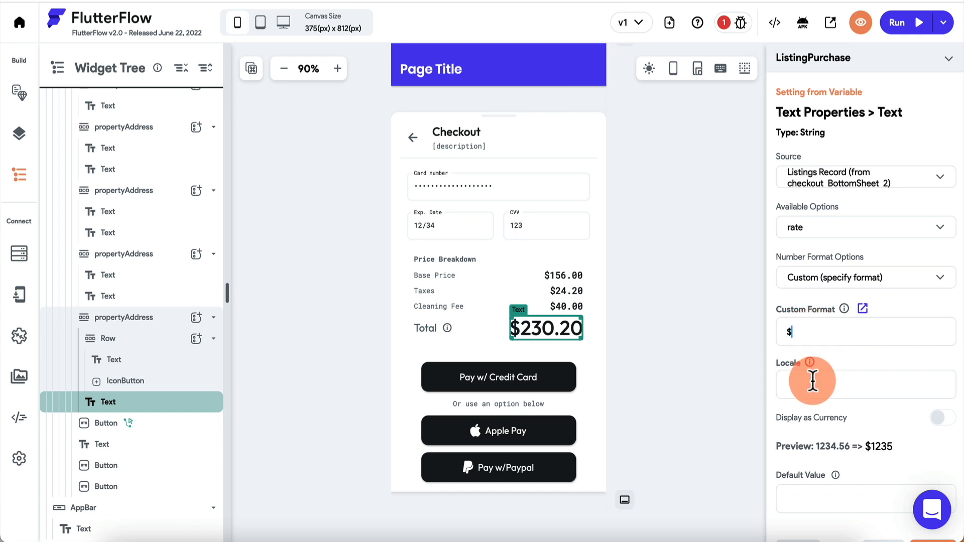
{"action": "left_click", "coordinate": [943, 418]}
{"action": "scroll", "coordinate": [885, 406], "scroll_direction": "down", "scroll_amount": 3}
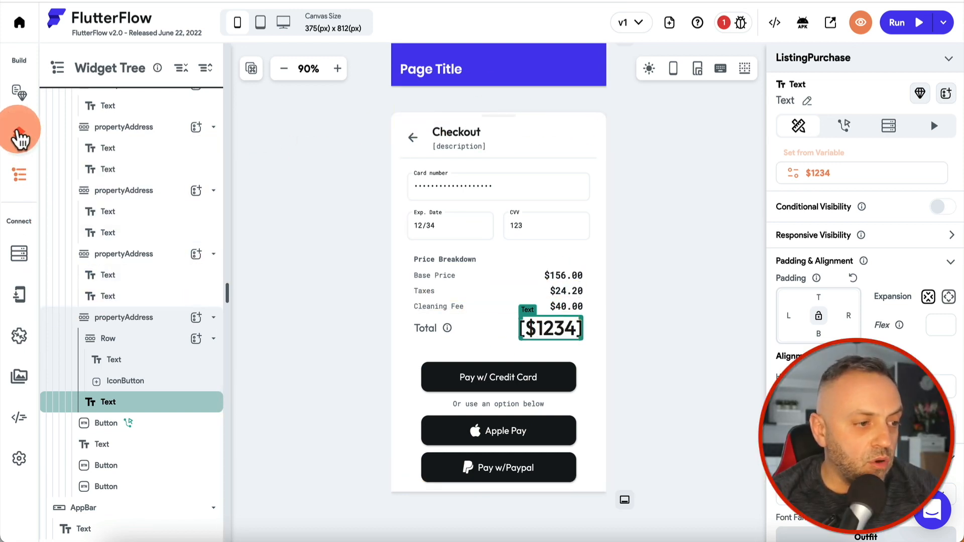
Make the Purchase Gig button on the ListingDetail page navigate to ListingPurchase on tap, passing the docRef parameter.
{"action": "left_click", "coordinate": [19, 93]}
{"action": "left_click", "coordinate": [19, 93]}
{"action": "left_click", "coordinate": [107, 167]}
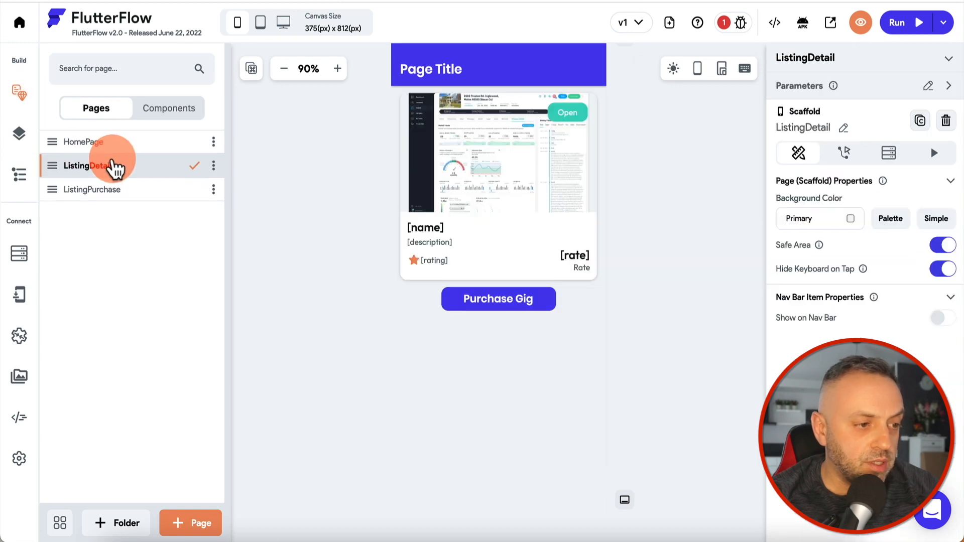
{"action": "left_click", "coordinate": [496, 301]}
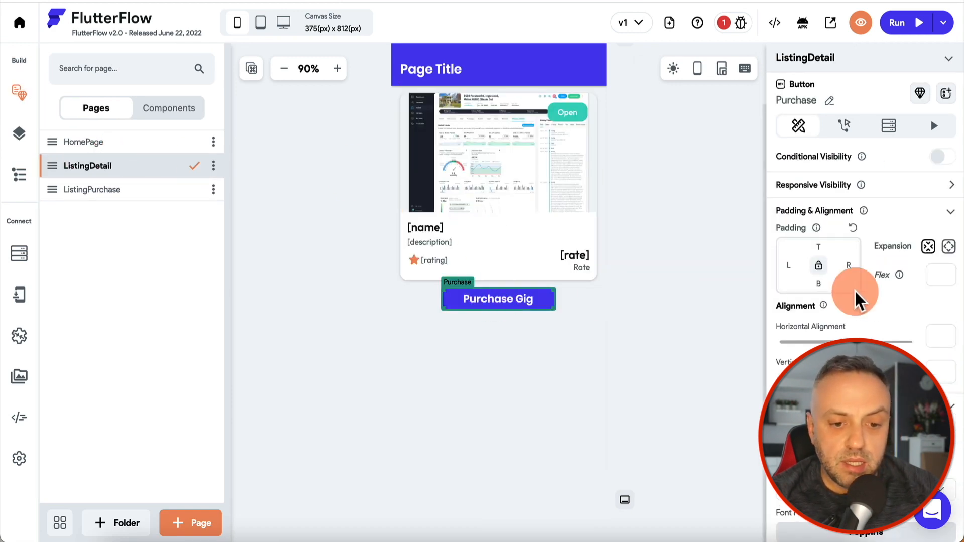
{"action": "scroll", "coordinate": [829, 327], "scroll_direction": "down", "scroll_amount": 5}
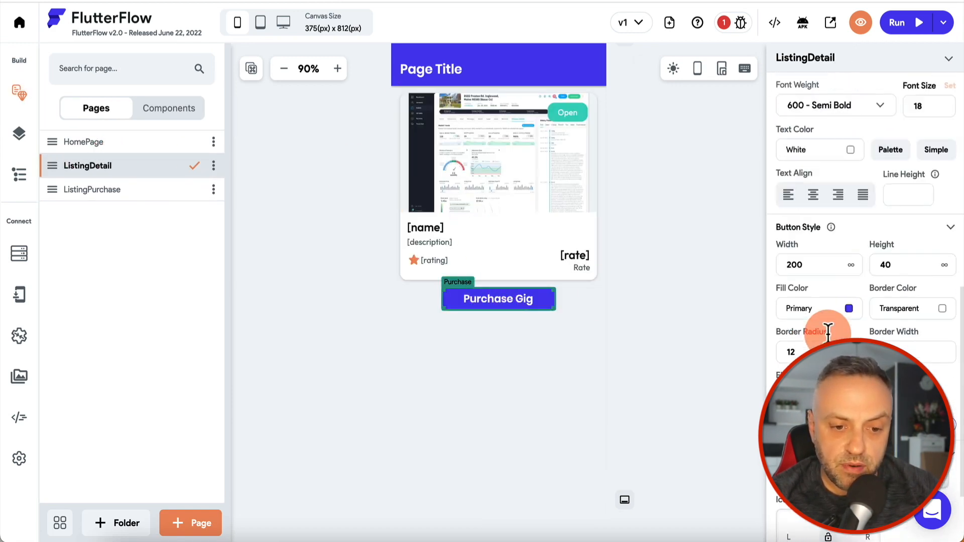
{"action": "left_click", "coordinate": [844, 125]}
{"action": "left_click", "coordinate": [862, 251]}
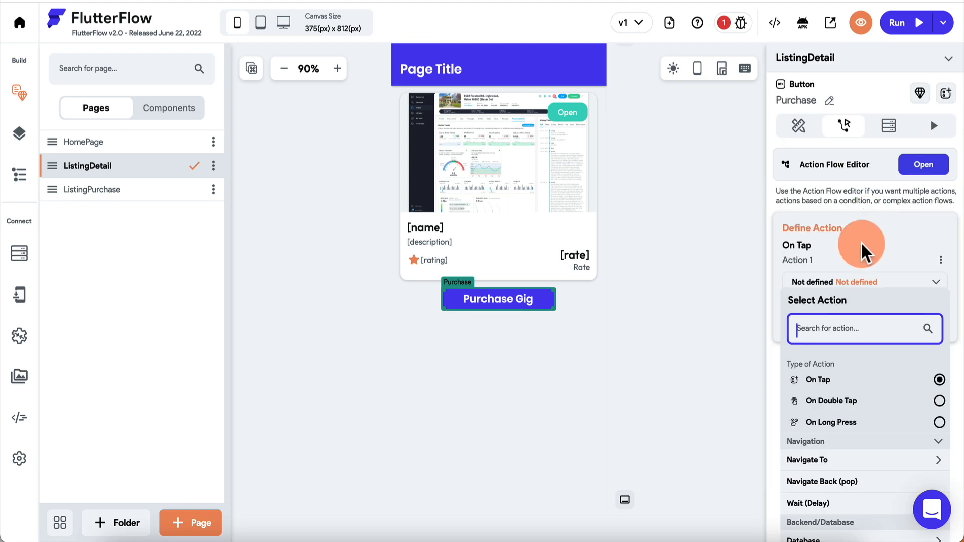
{"action": "scroll", "coordinate": [849, 324], "scroll_direction": "down", "scroll_amount": 3}
{"action": "left_click", "coordinate": [864, 322]}
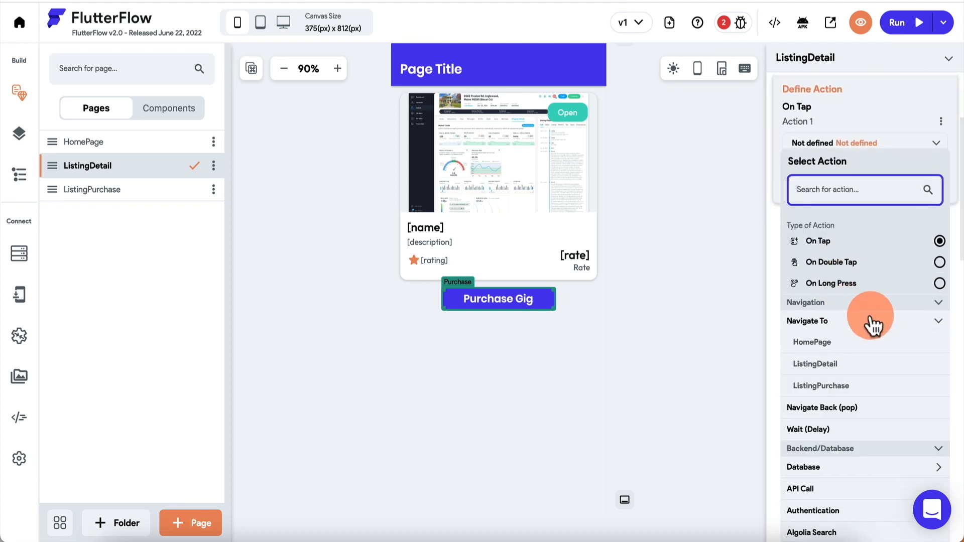
{"action": "left_click", "coordinate": [830, 385]}
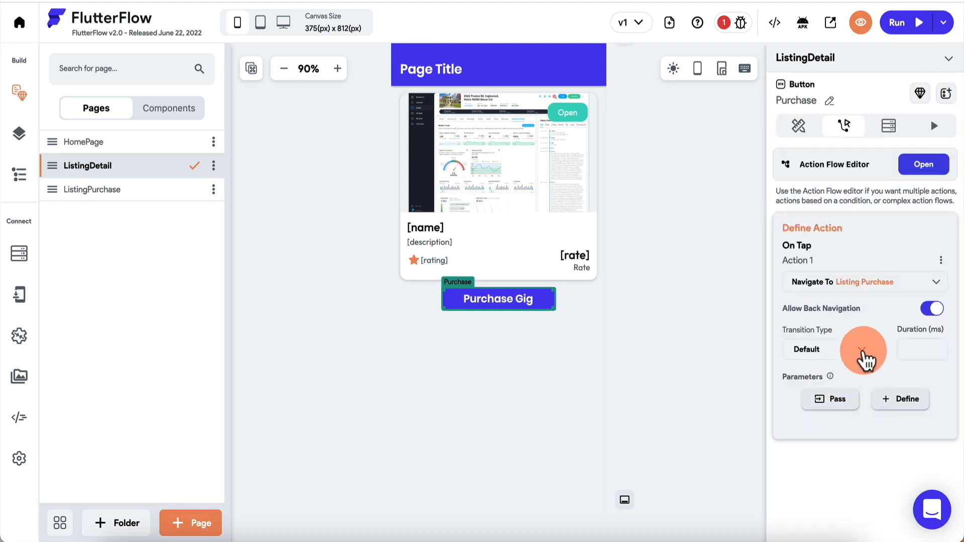
{"action": "left_click", "coordinate": [834, 401]}
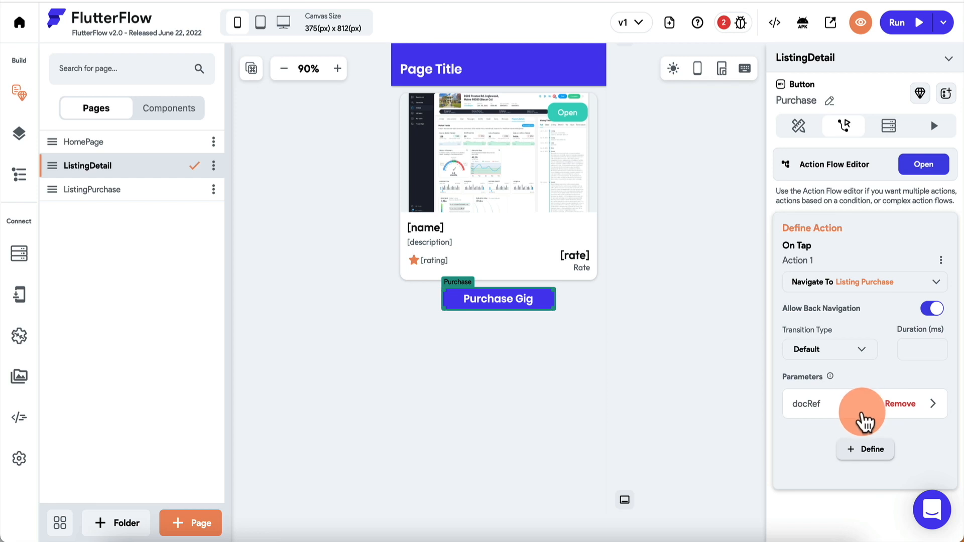
{"action": "scroll", "coordinate": [864, 417], "scroll_direction": "down", "scroll_amount": 1}
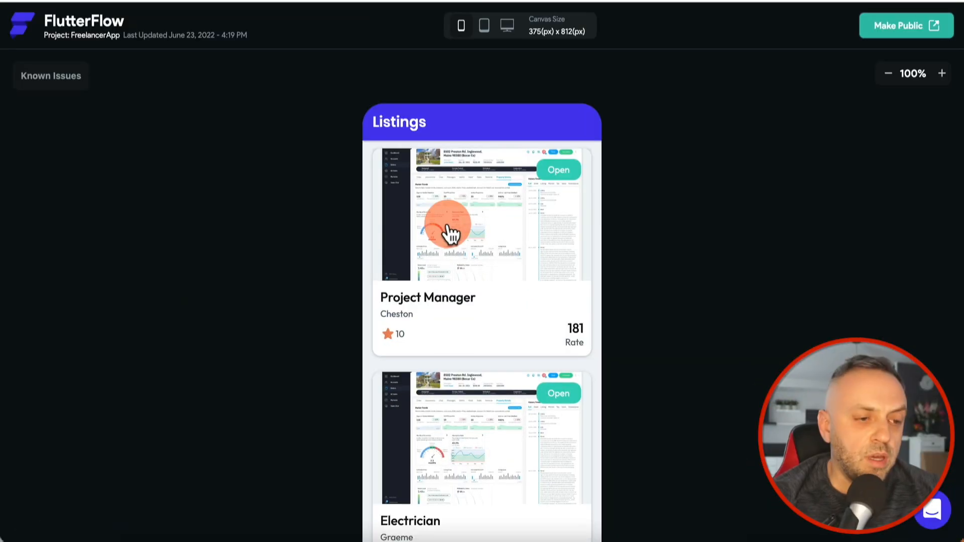
In the app preview, open the Electrician listing and follow Purchase Gig to check the description and total at checkout.
{"action": "scroll", "coordinate": [316, 285], "scroll_direction": "down", "scroll_amount": 2}
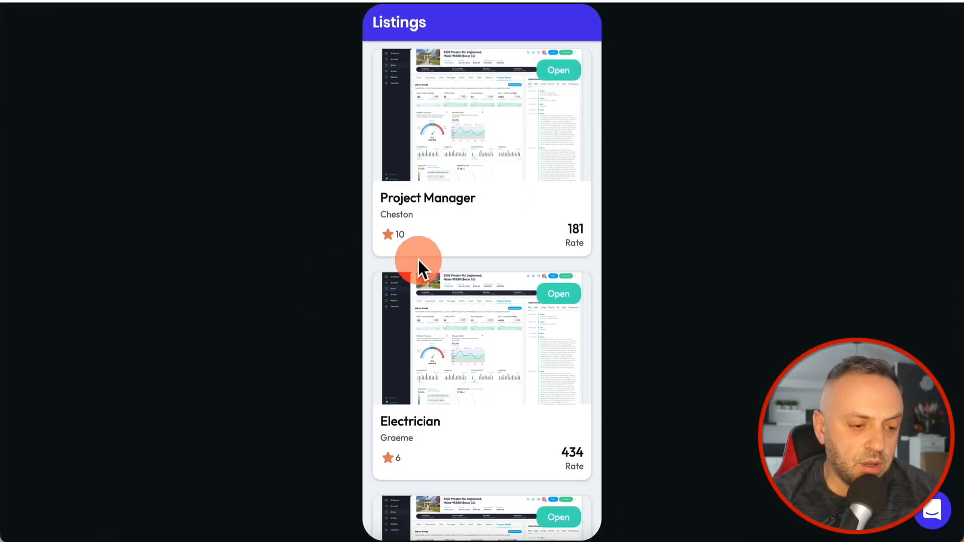
{"action": "scroll", "coordinate": [417, 271], "scroll_direction": "down", "scroll_amount": 3}
{"action": "scroll", "coordinate": [469, 256], "scroll_direction": "up", "scroll_amount": 1}
{"action": "left_click", "coordinate": [480, 257]}
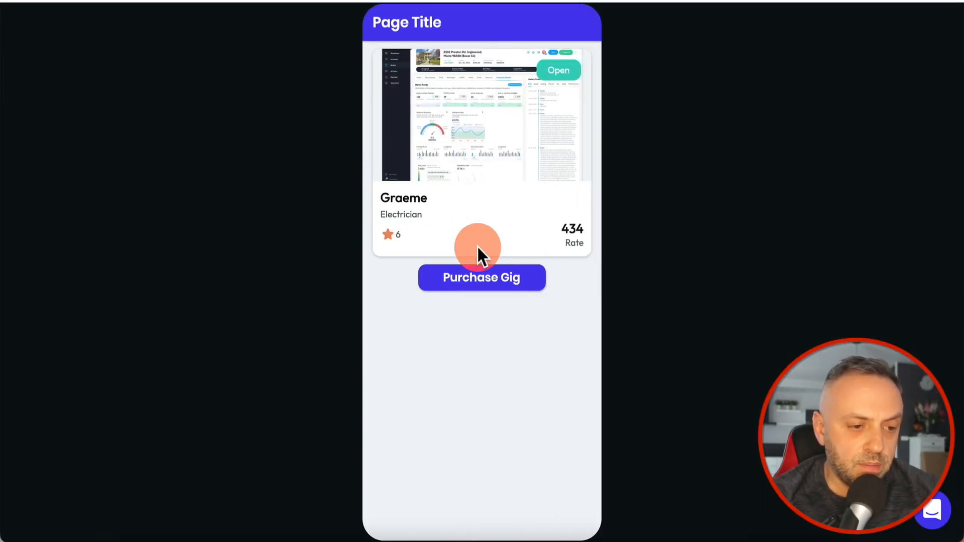
{"action": "left_click", "coordinate": [473, 279]}
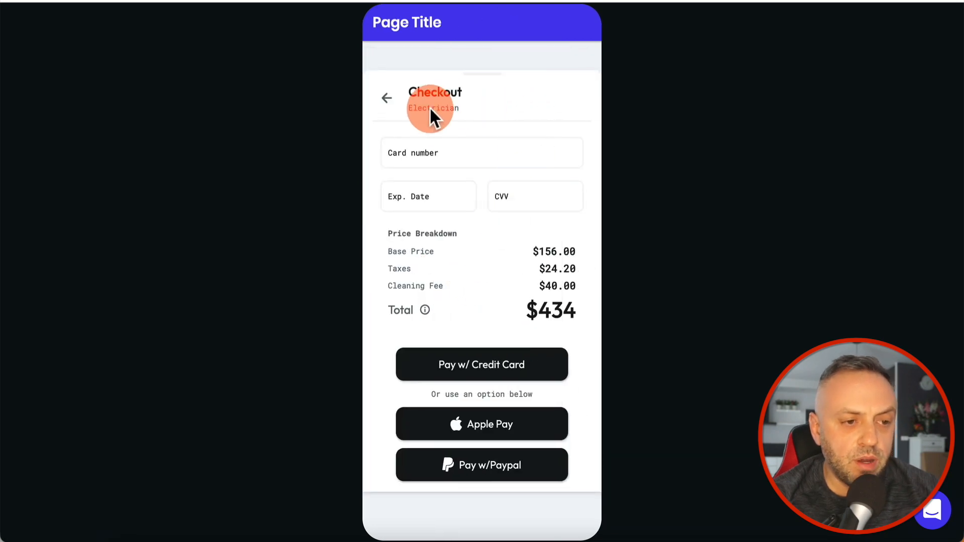